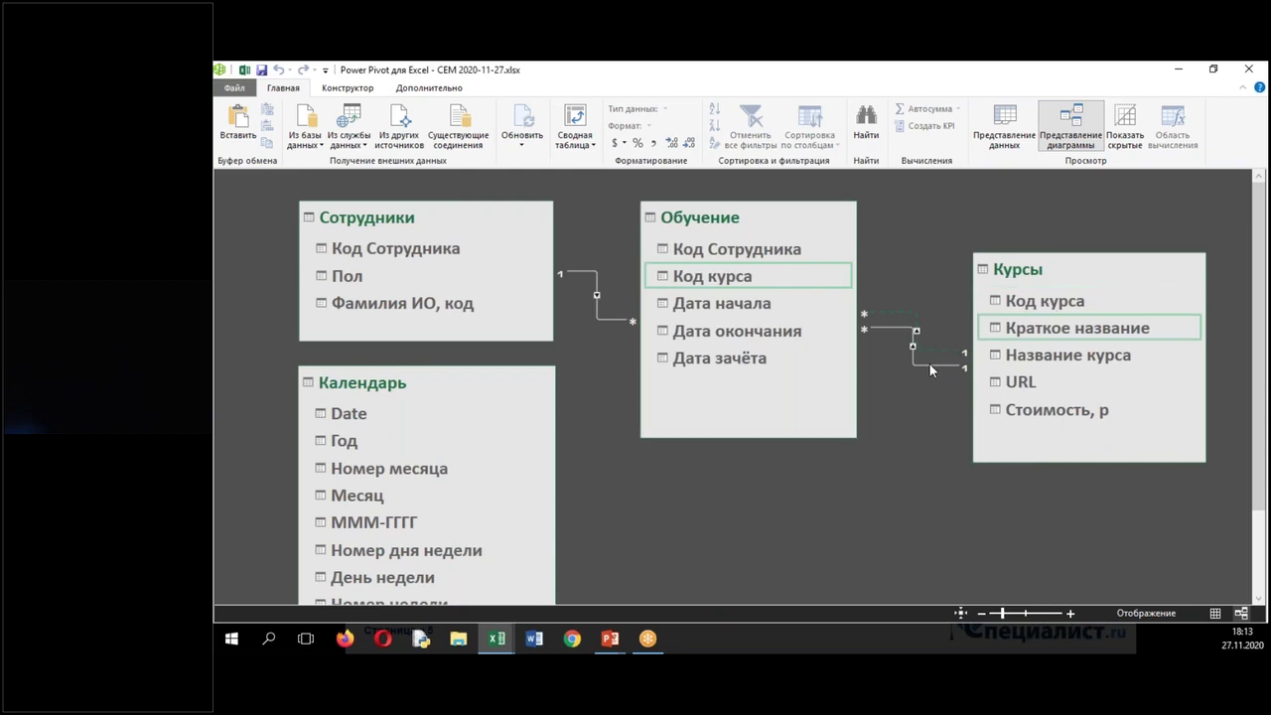
Review the relationship linking Код курса in Обучение to Краткое название in Курсы, leaving its settings as they are.
double_click(930, 363)
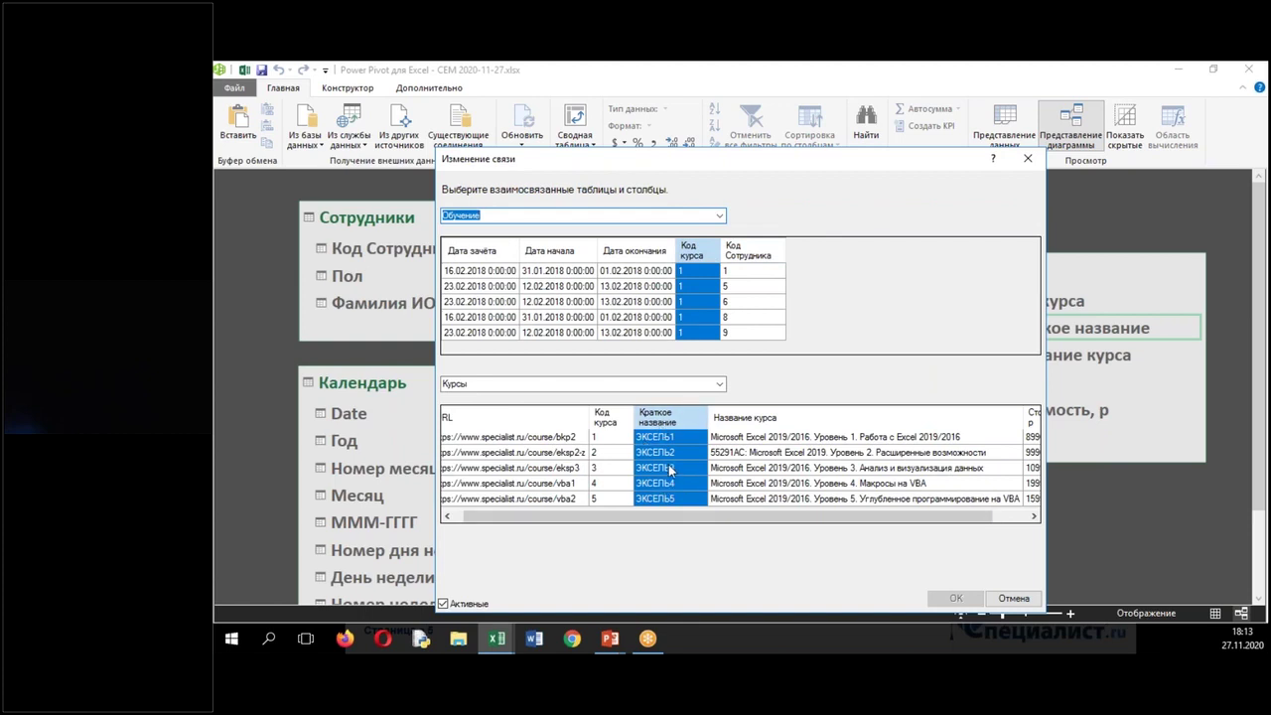
left_click(1012, 599)
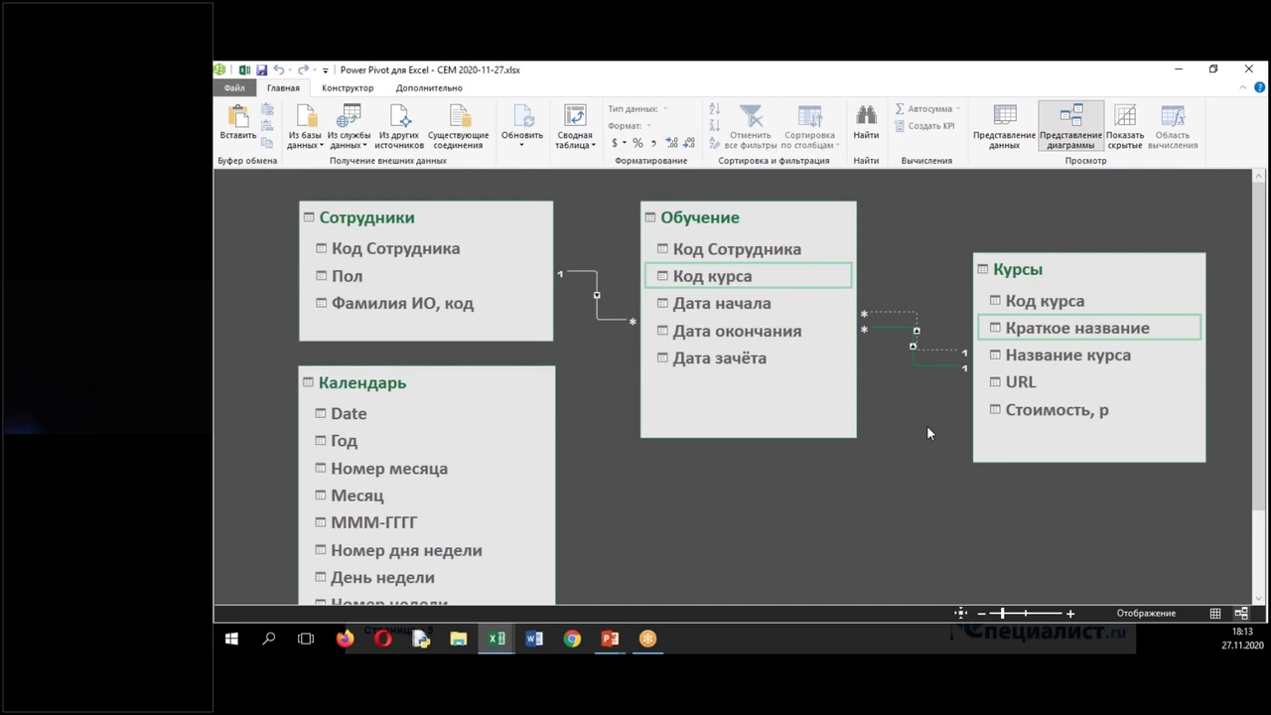
left_click(544, 349)
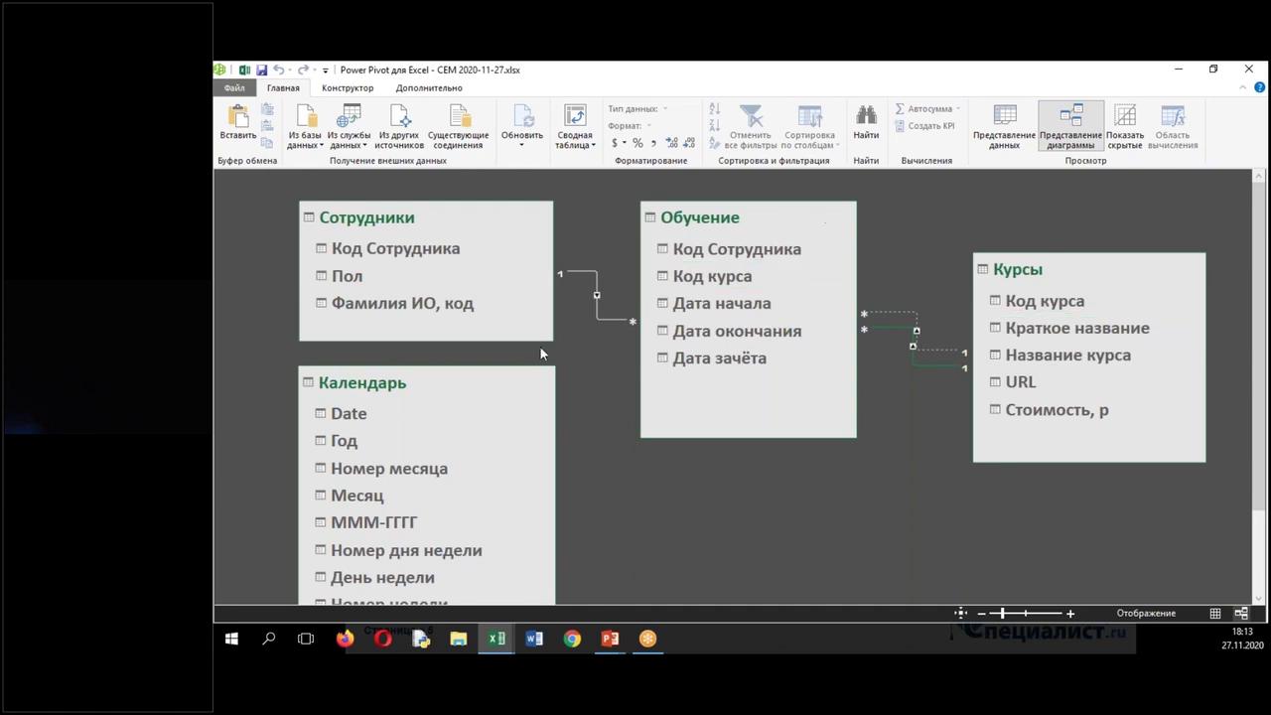
Mark the relationship between Код курса in Обучение and Код курса in Курсы as active.
double_click(943, 352)
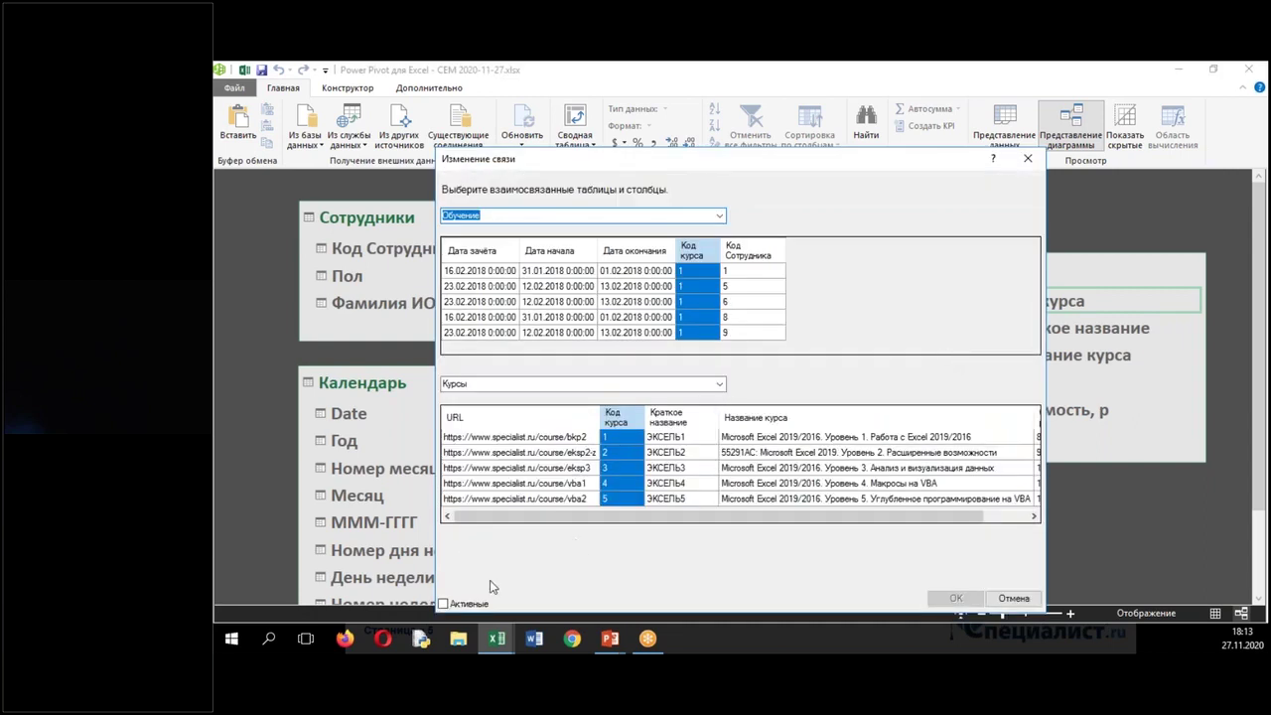
left_click(444, 603)
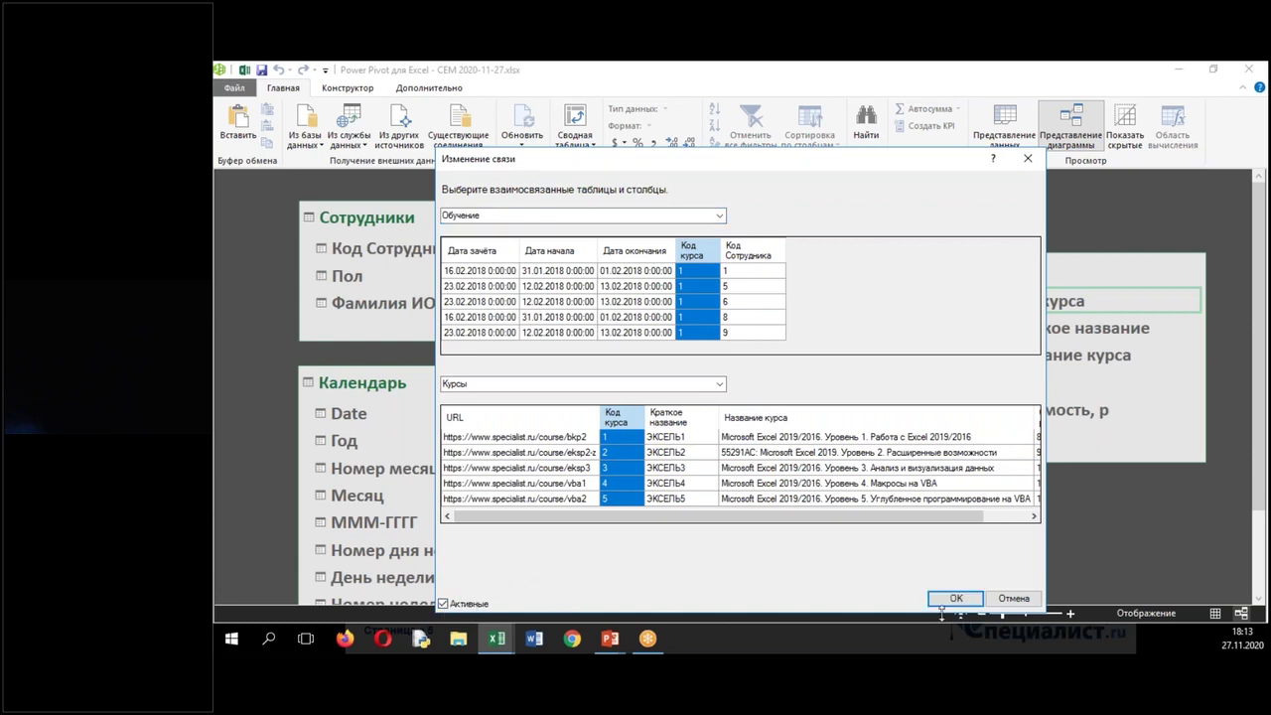
left_click(953, 598)
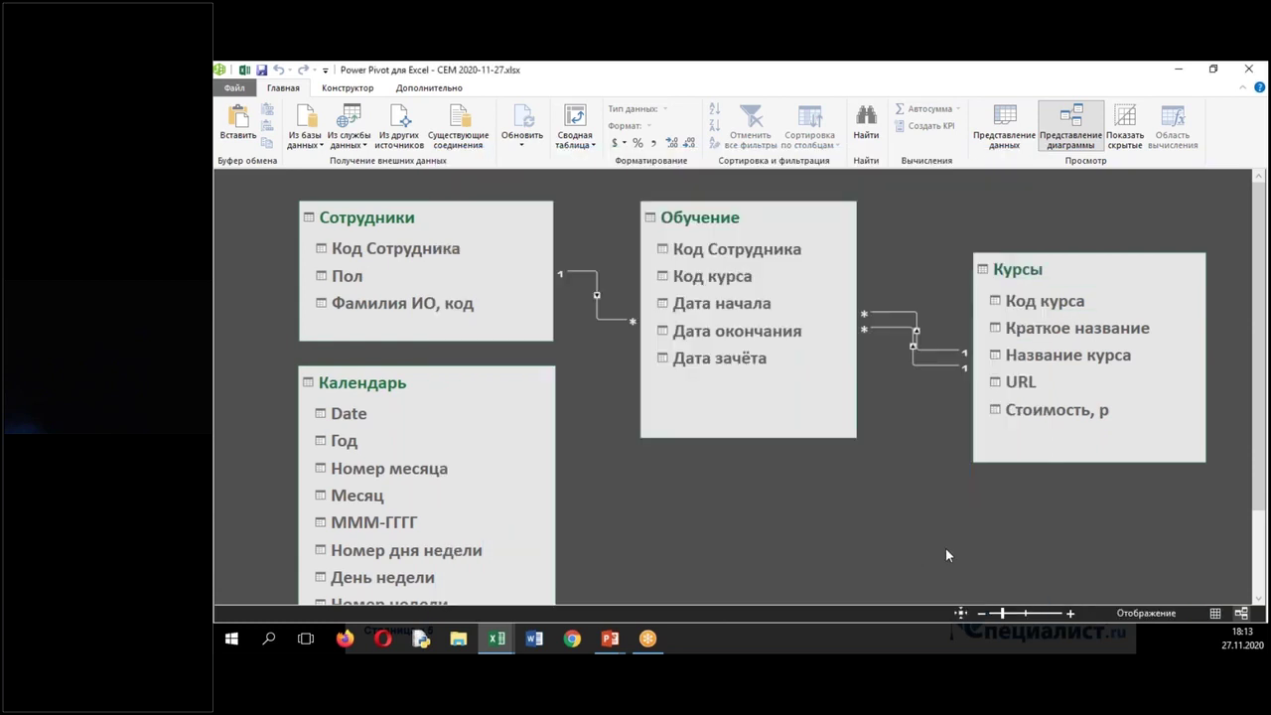
Check the linked columns and active setting of both relationships between the Обучение and Курсы tables.
left_click(939, 366)
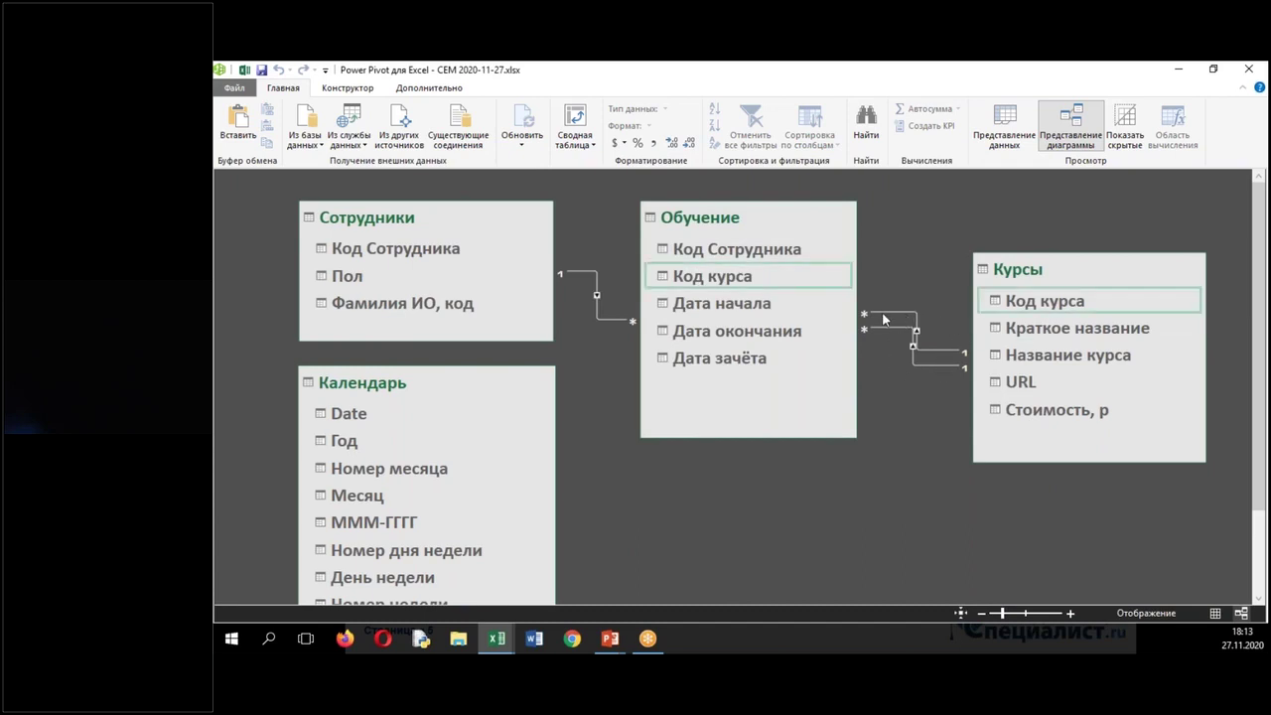
left_click(939, 364)
double_click(940, 364)
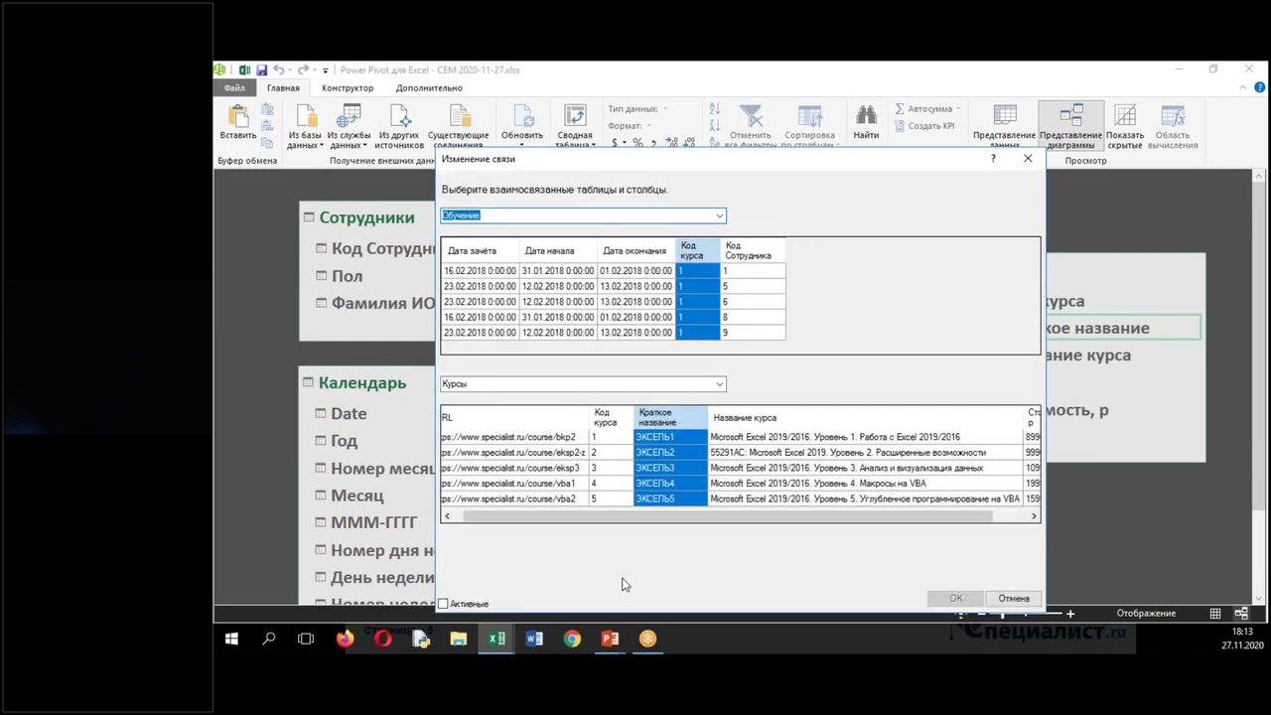
left_click(1028, 160)
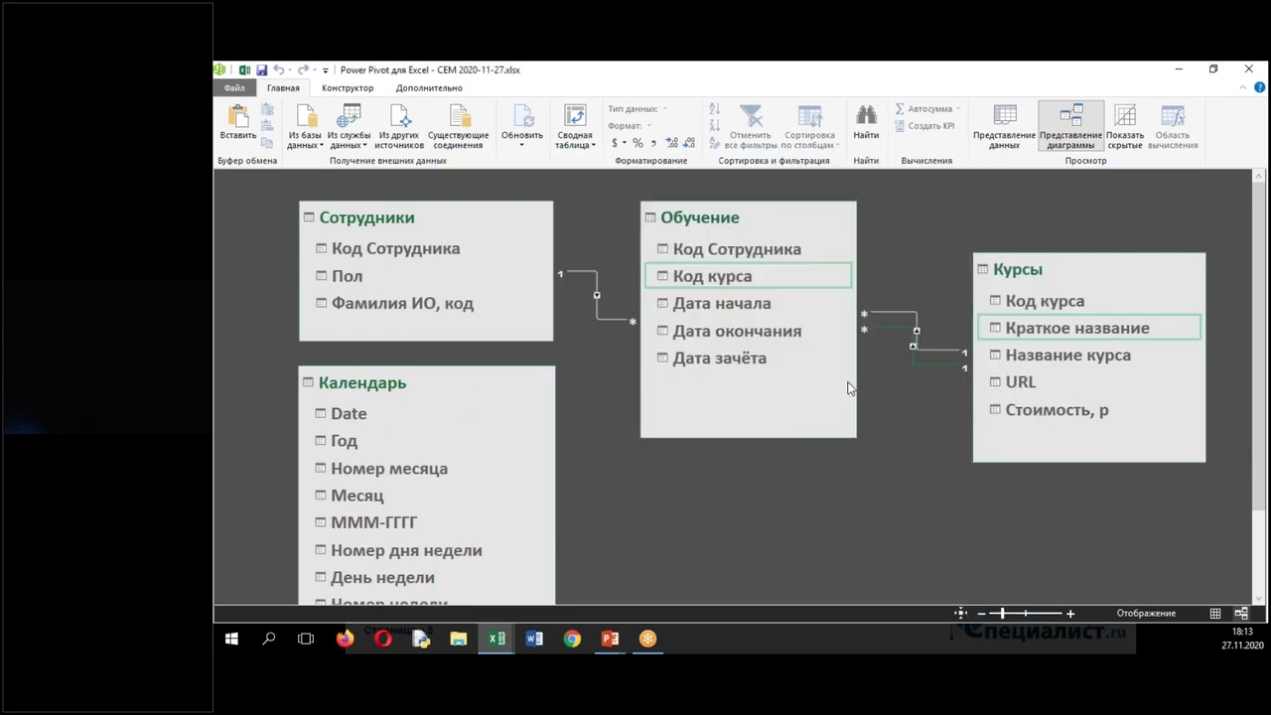
double_click(939, 366)
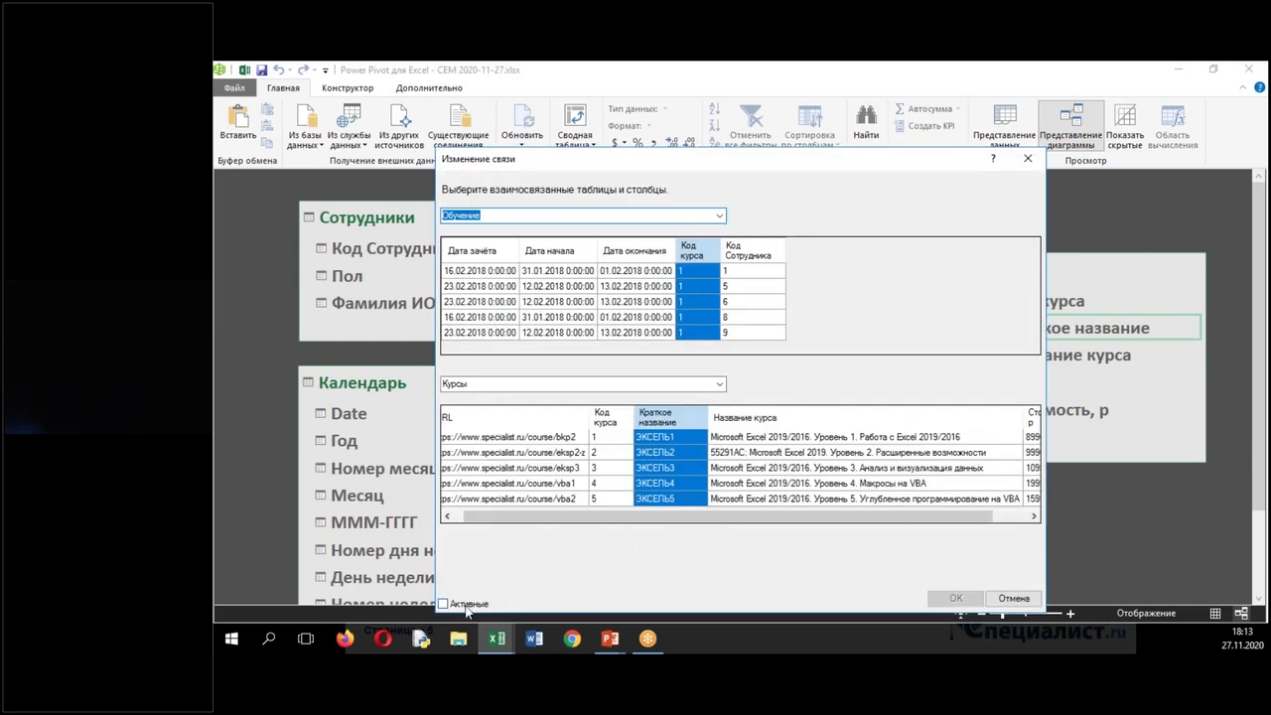
left_click(951, 600)
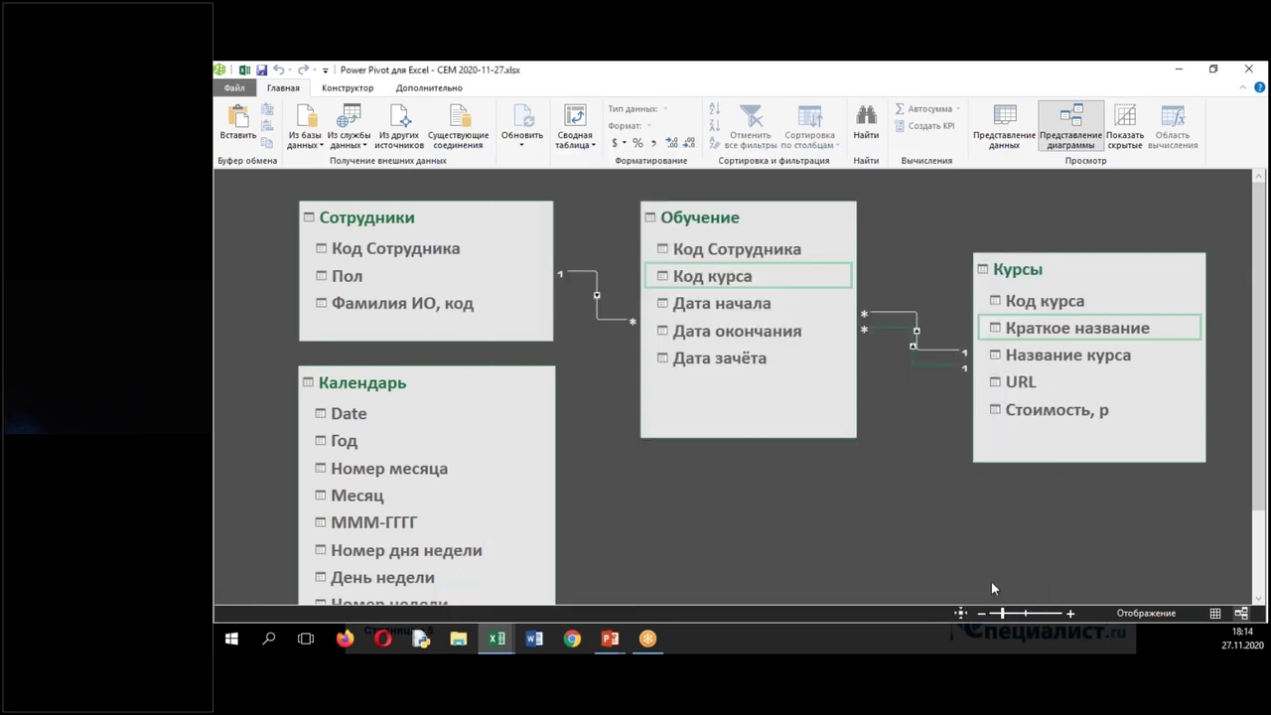
double_click(950, 349)
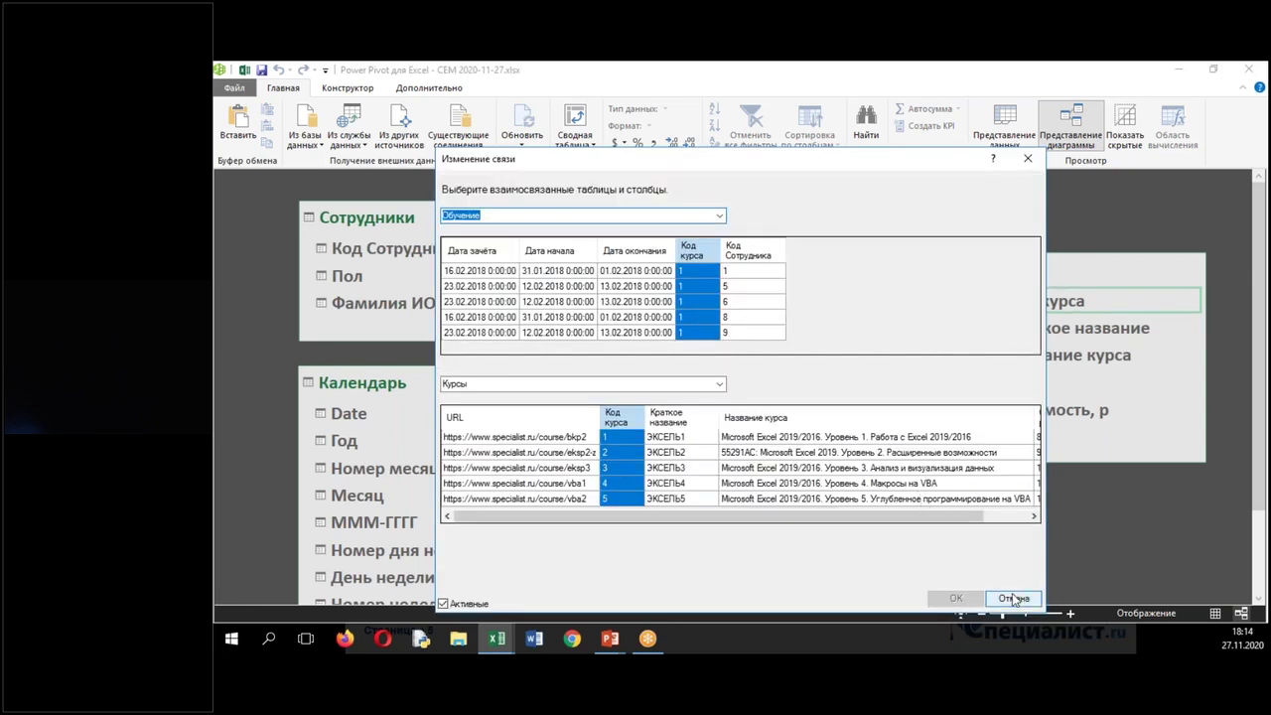
left_click(1023, 596)
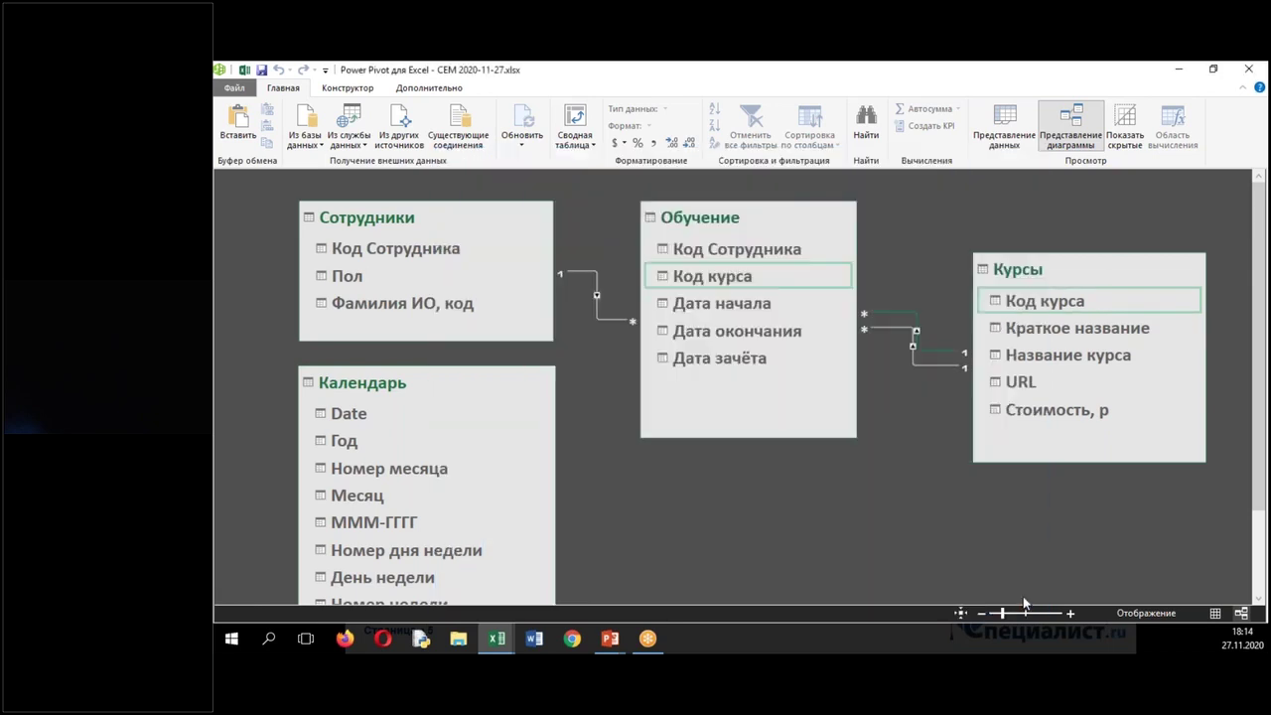
Make the relationship joining Обучение and Курсы on Код курса inactive.
right_click(940, 351)
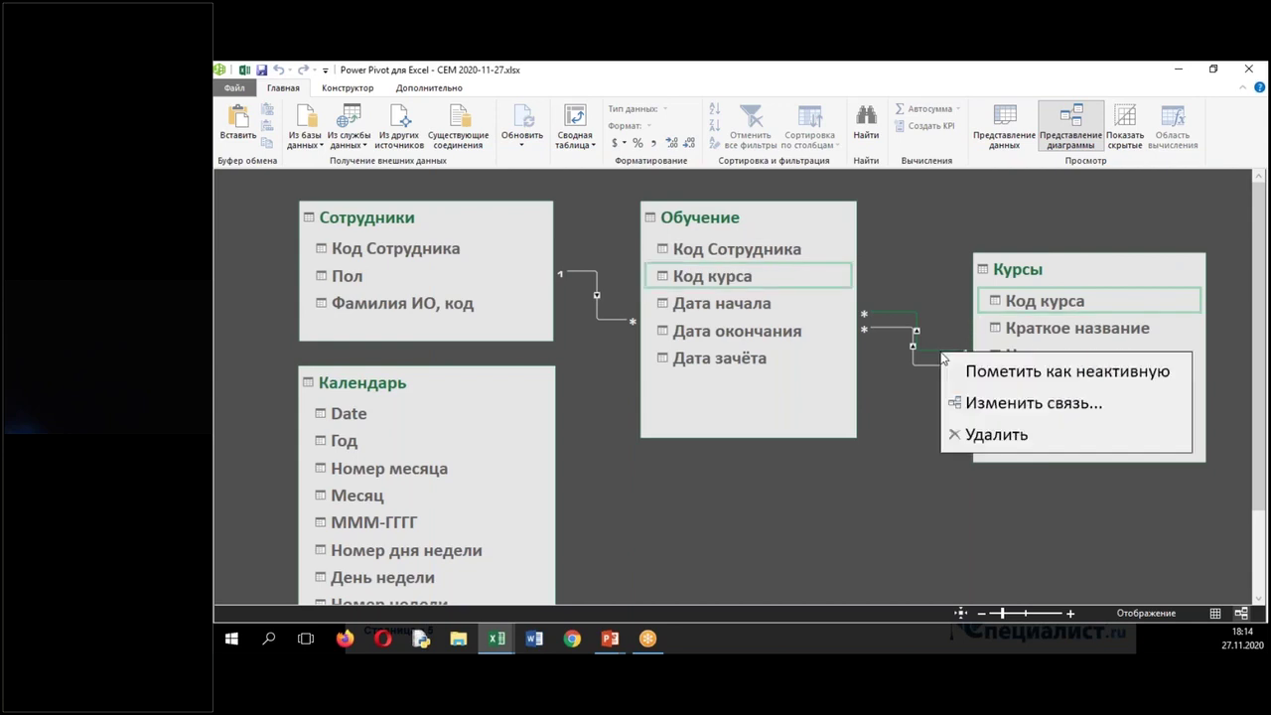
left_click(1003, 404)
left_click(460, 604)
left_click(955, 598)
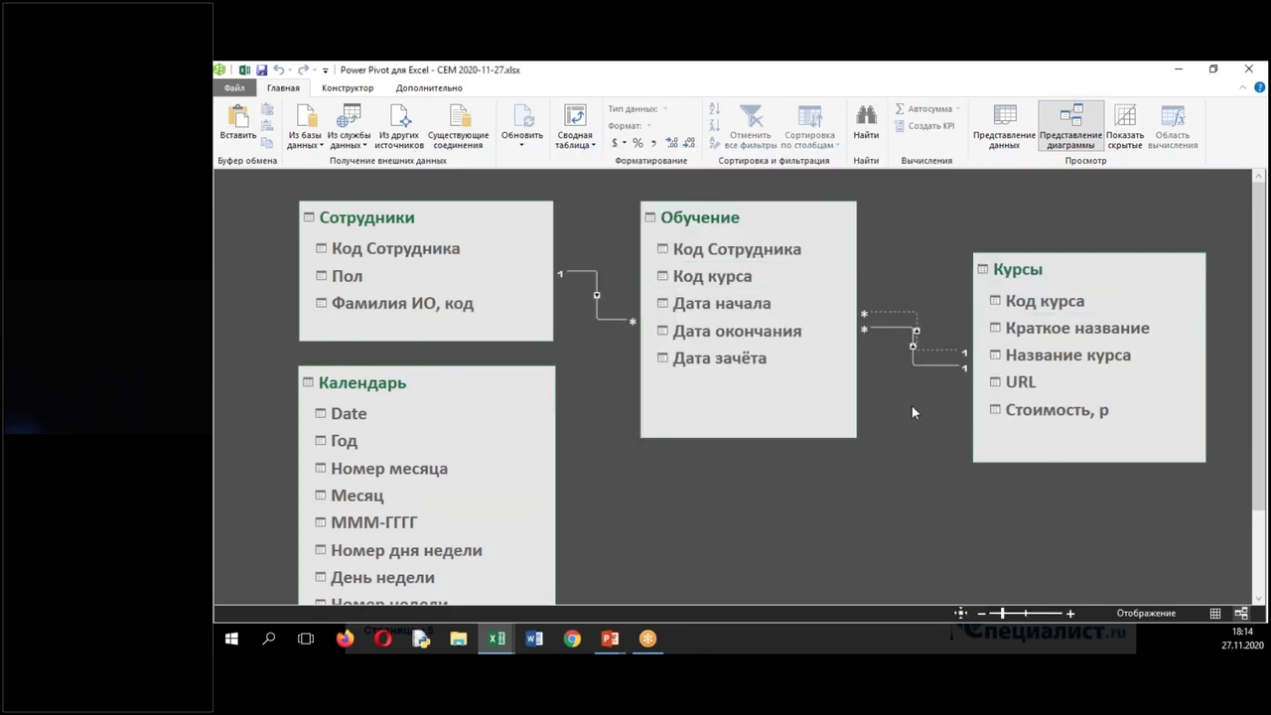
Delete the relationship between Код курса in Обучение and Краткое название in Курсы from the model.
left_click(939, 365)
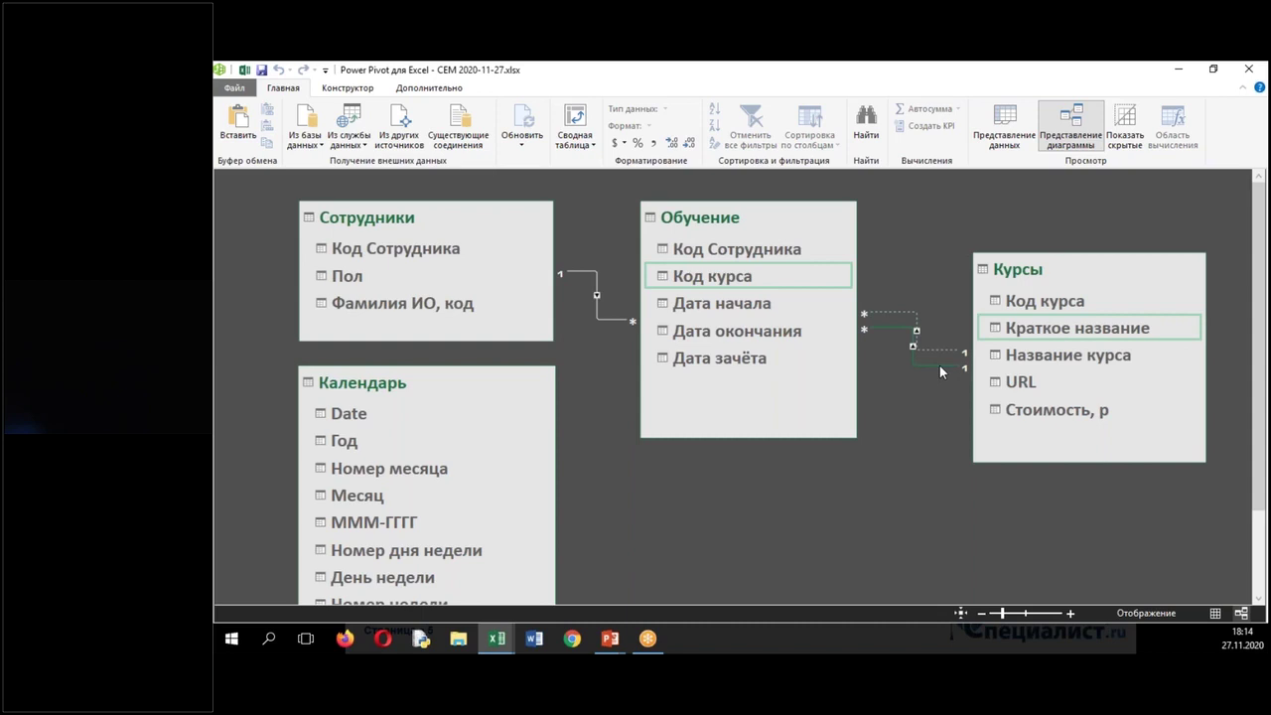
key("Delete")
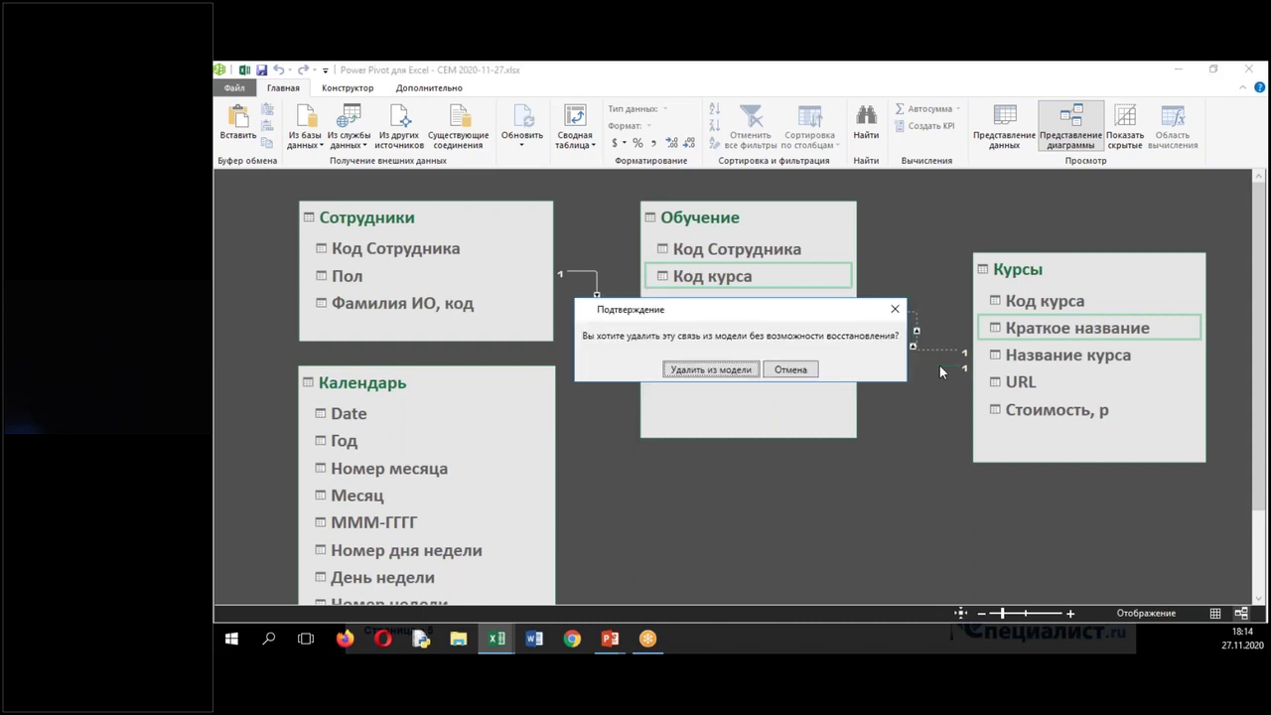
left_click(707, 368)
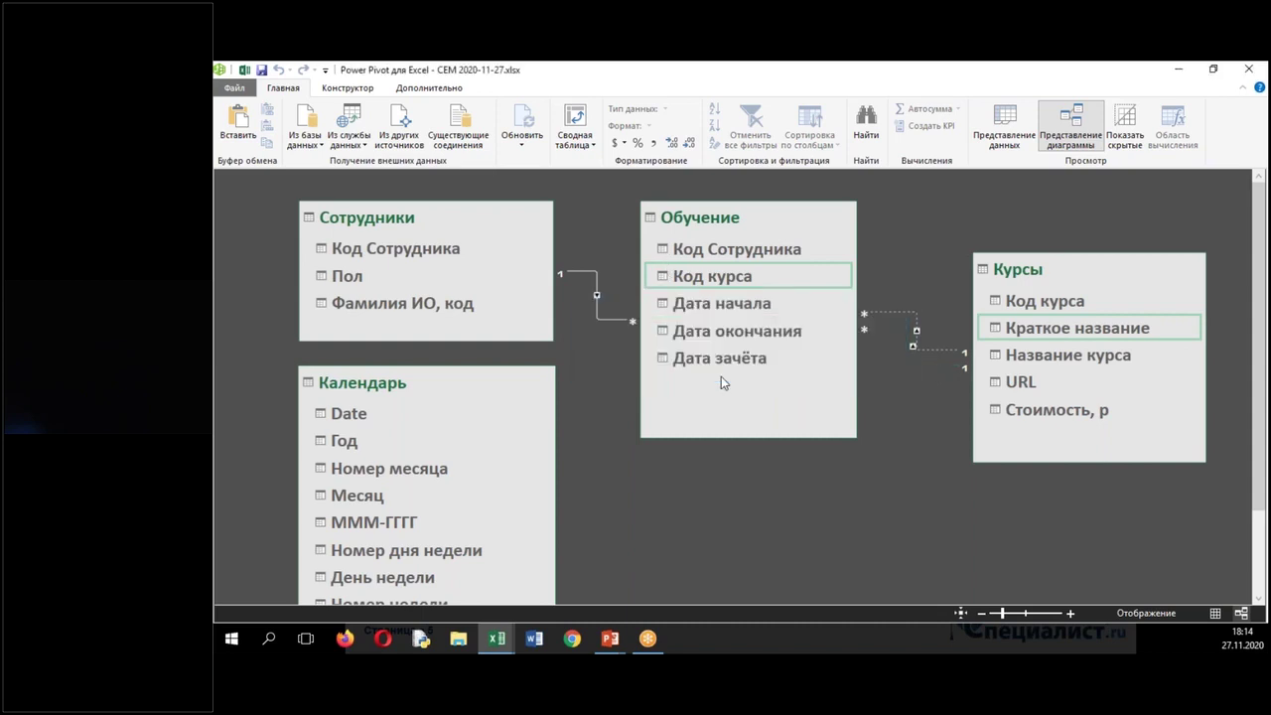
Activate the remaining Код курса relationship between the Обучение and Курсы tables.
double_click(941, 357)
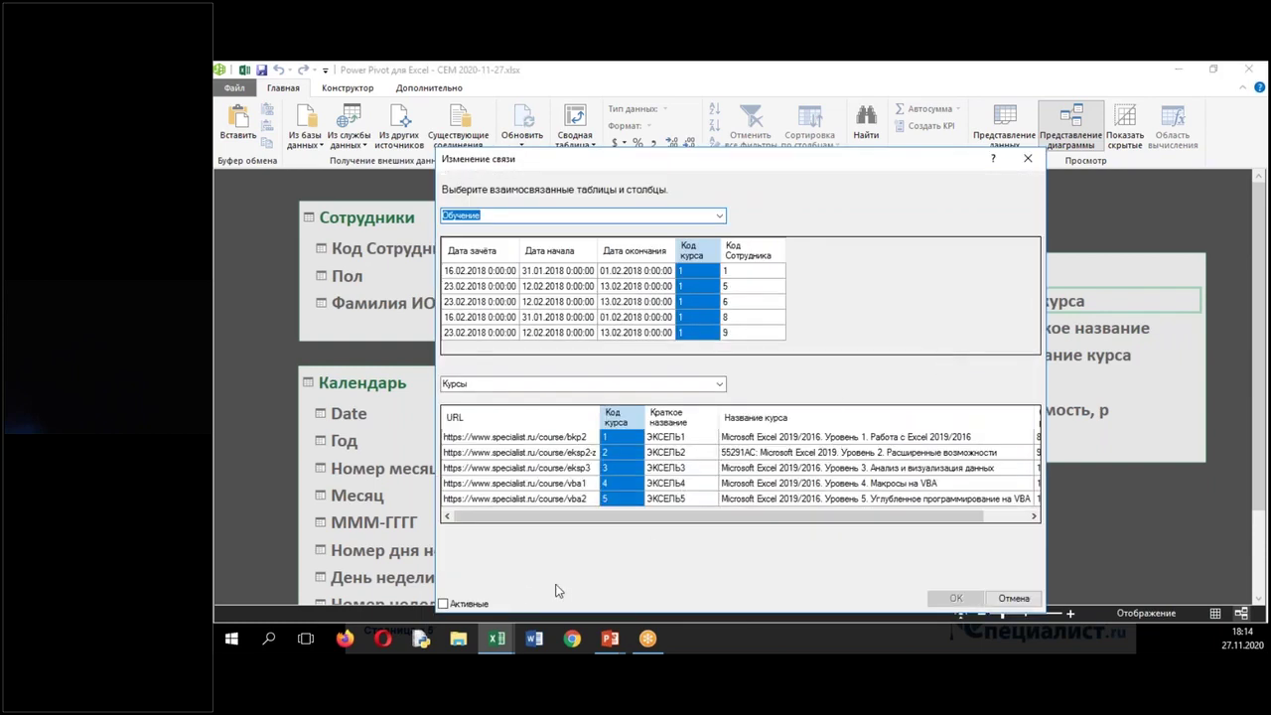
left_click(473, 605)
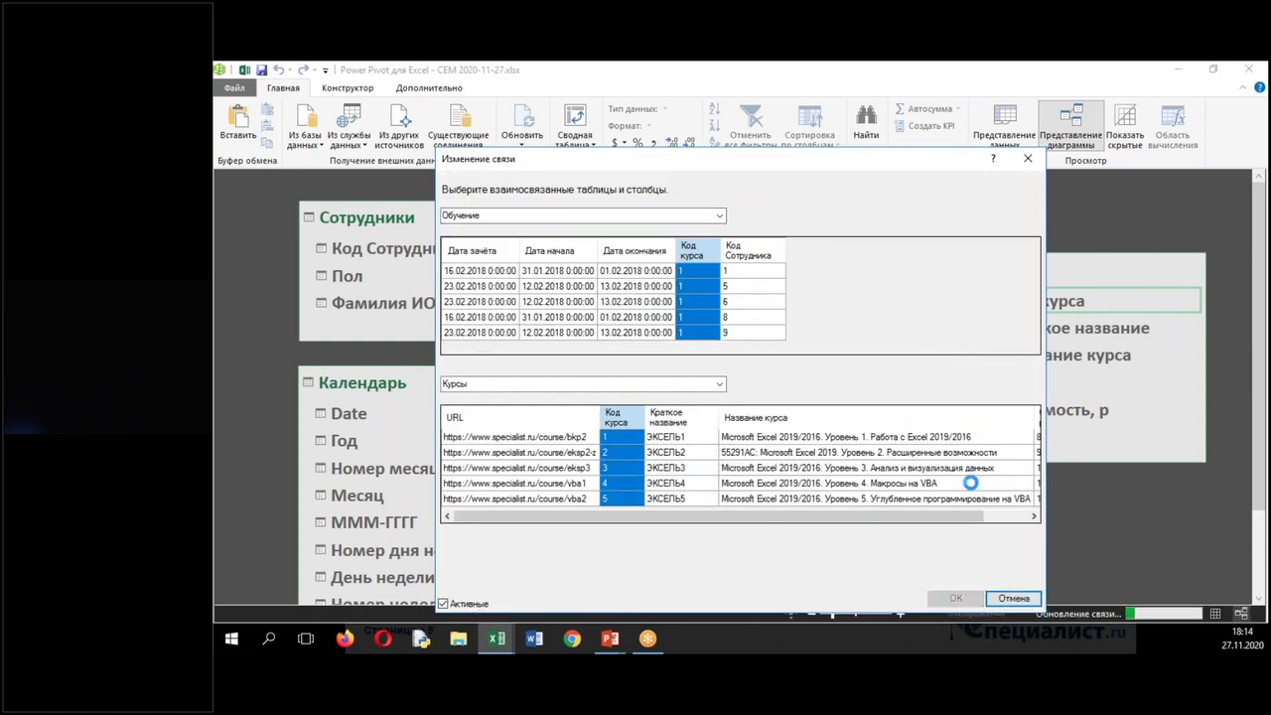
left_click(955, 598)
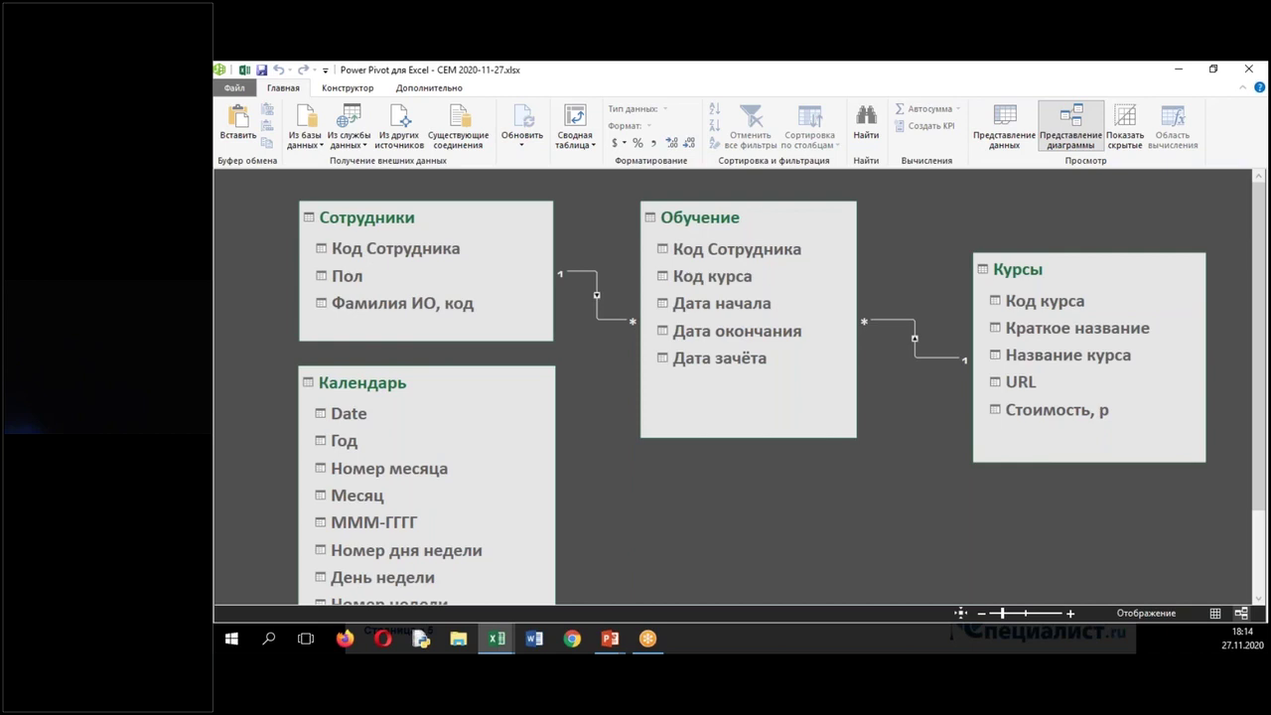
Examine which tables and columns the relationship between Обучение and Курсы connects.
double_click(926, 353)
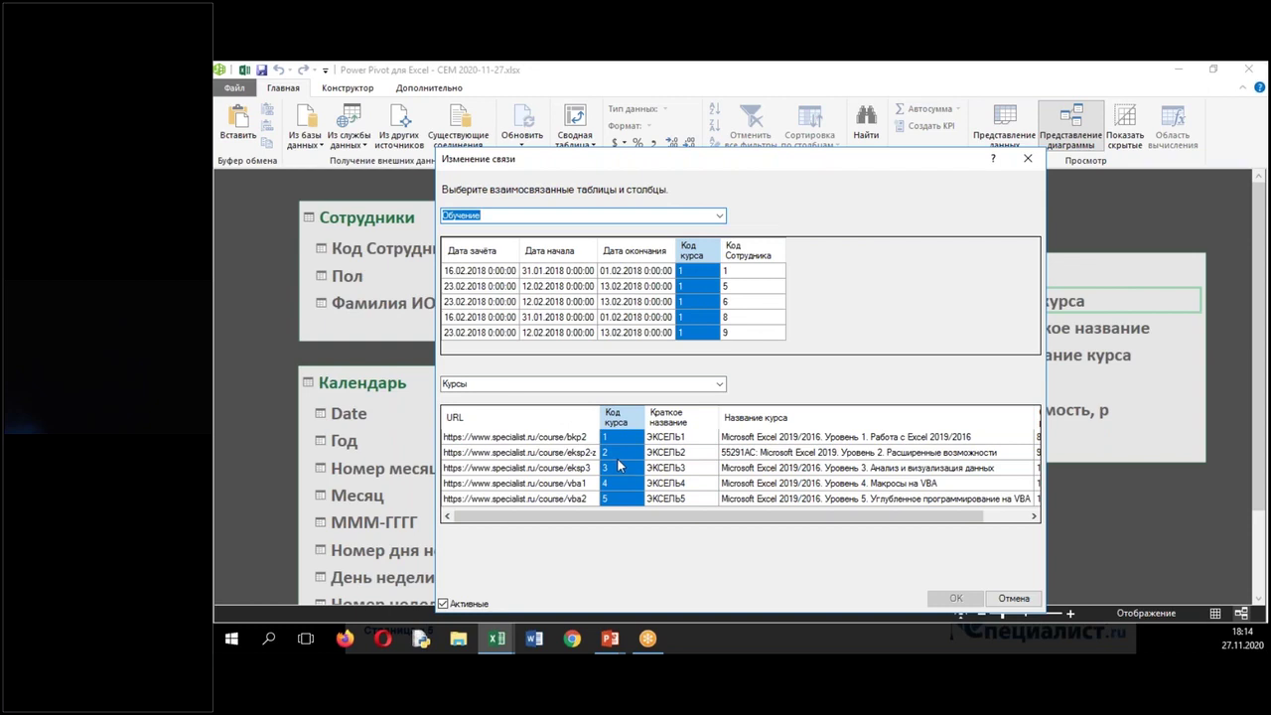
left_click(1014, 597)
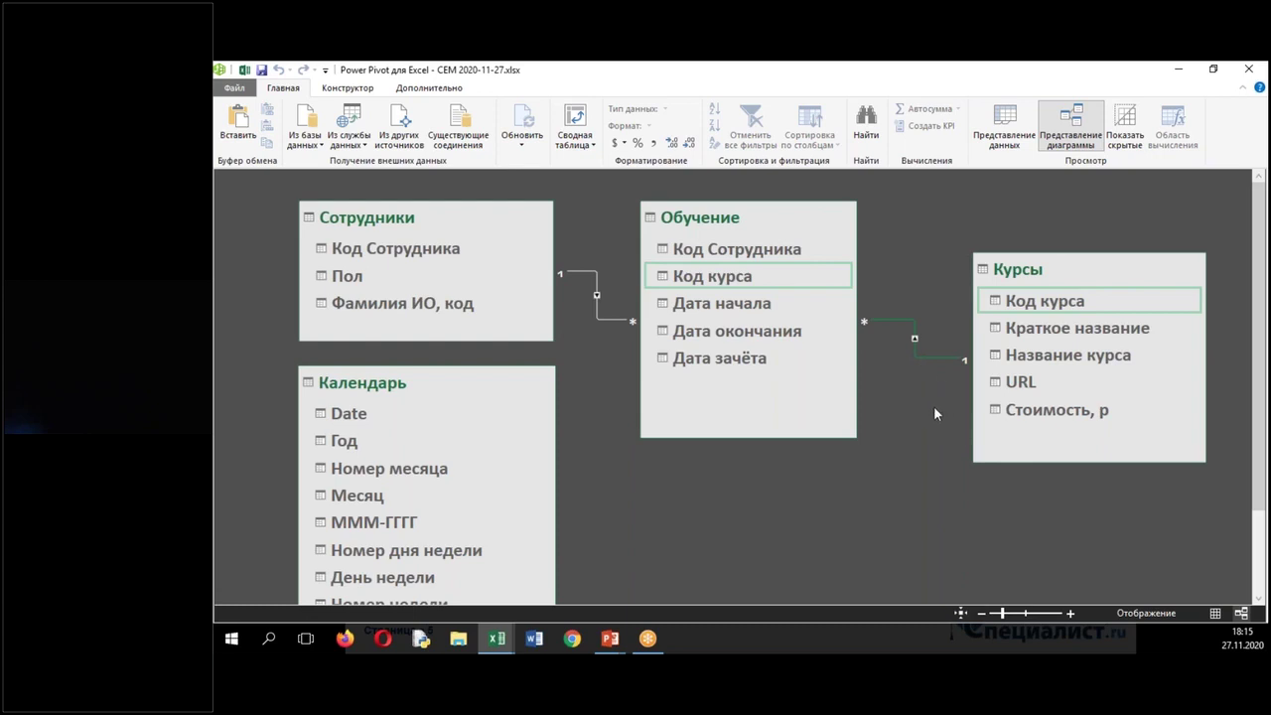
double_click(936, 353)
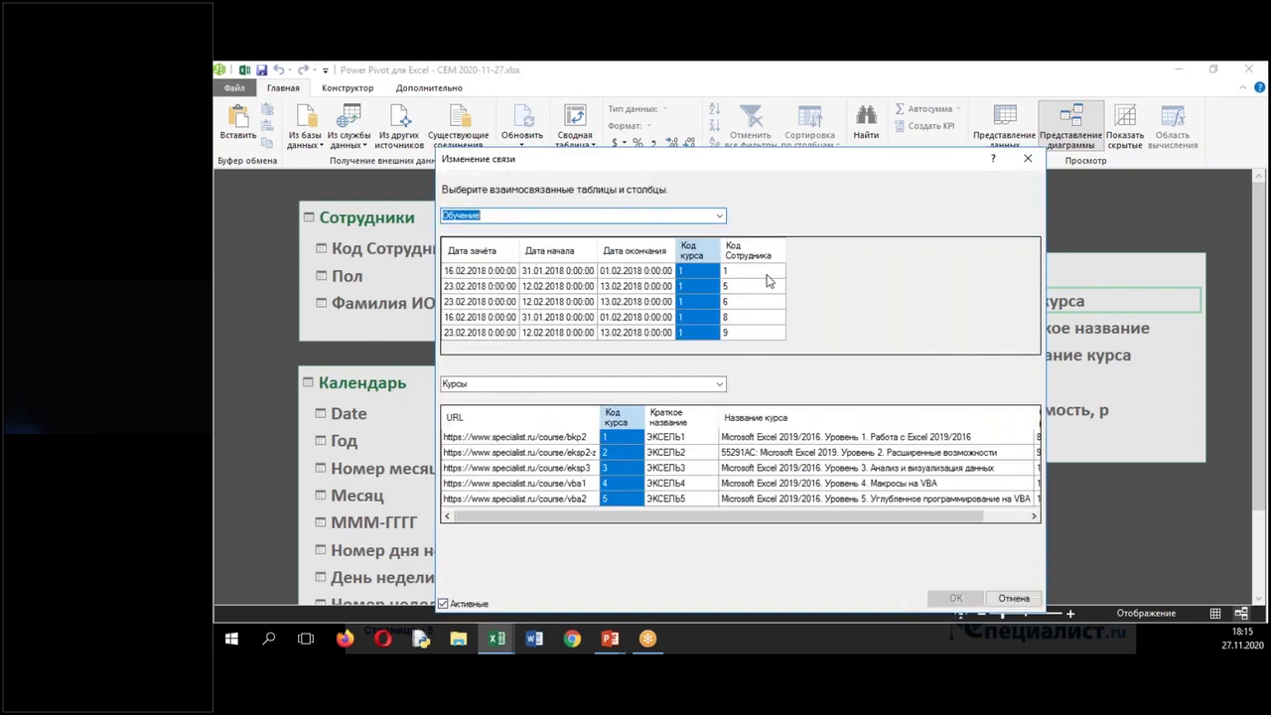
left_click(1001, 595)
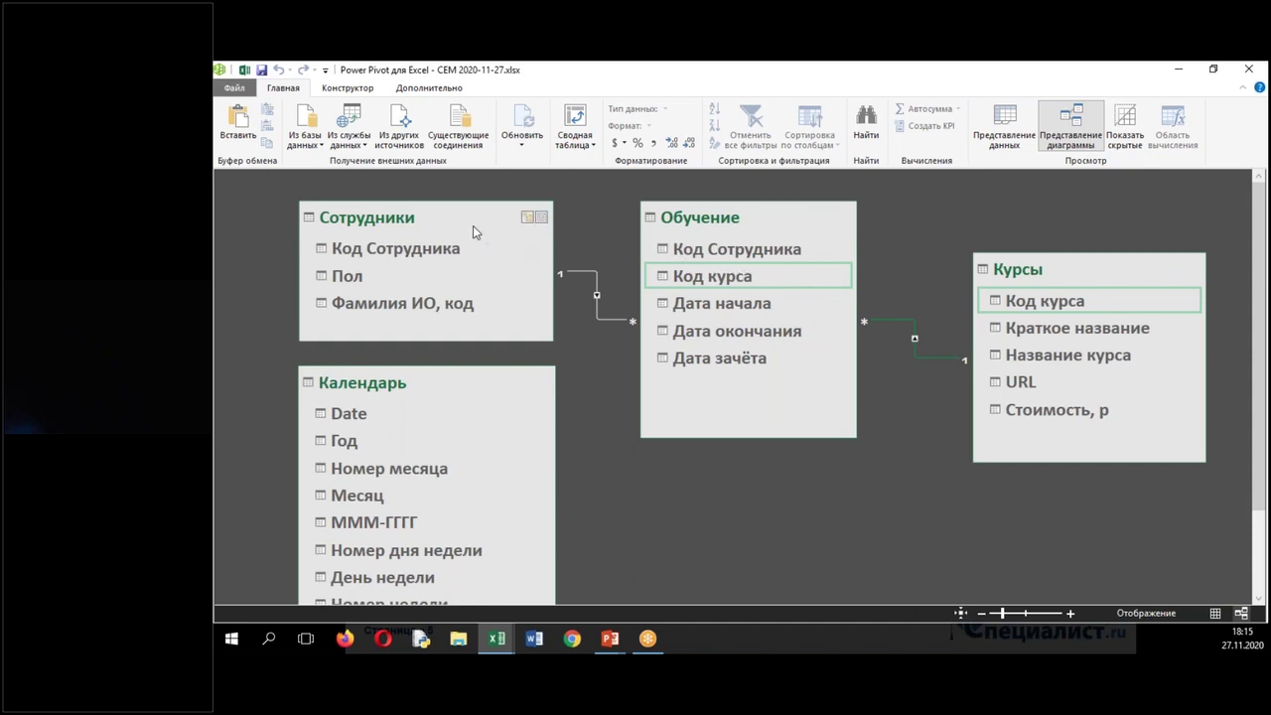
Move the Сотрудники and Курсы tables slightly upward in the diagram.
left_click_drag(476, 224, 479, 216)
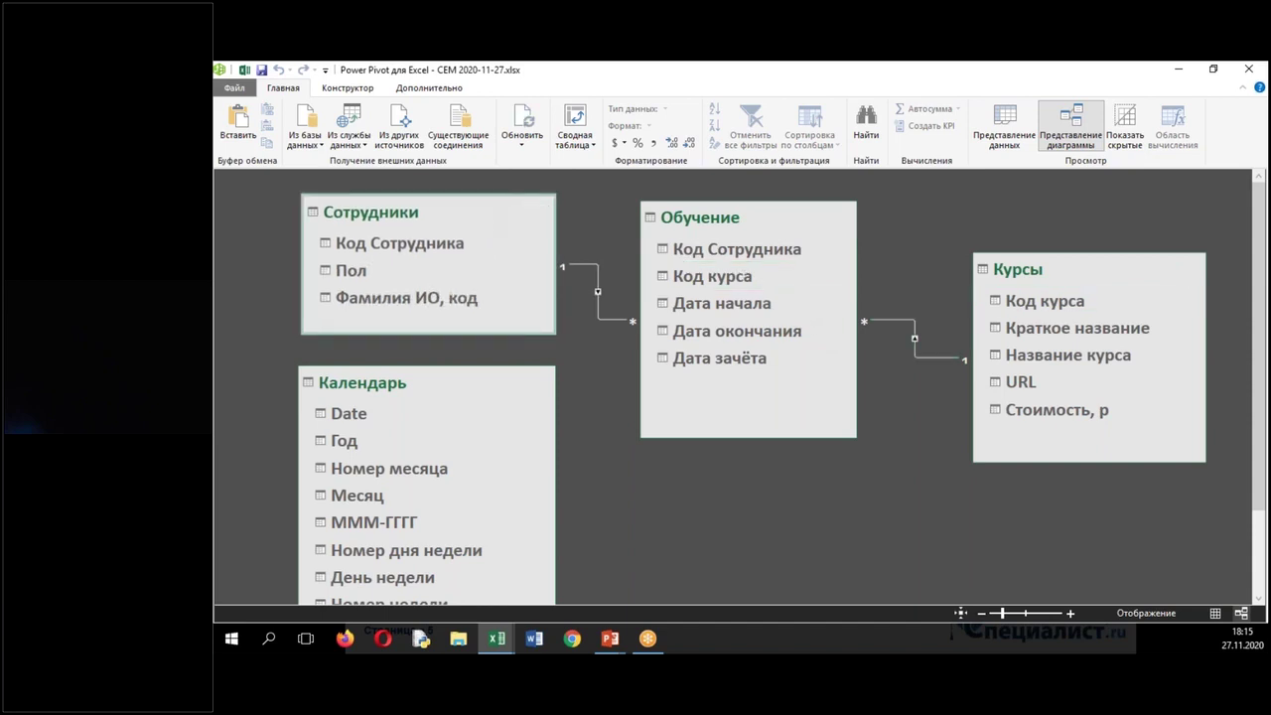
left_click_drag(1065, 275, 1074, 220)
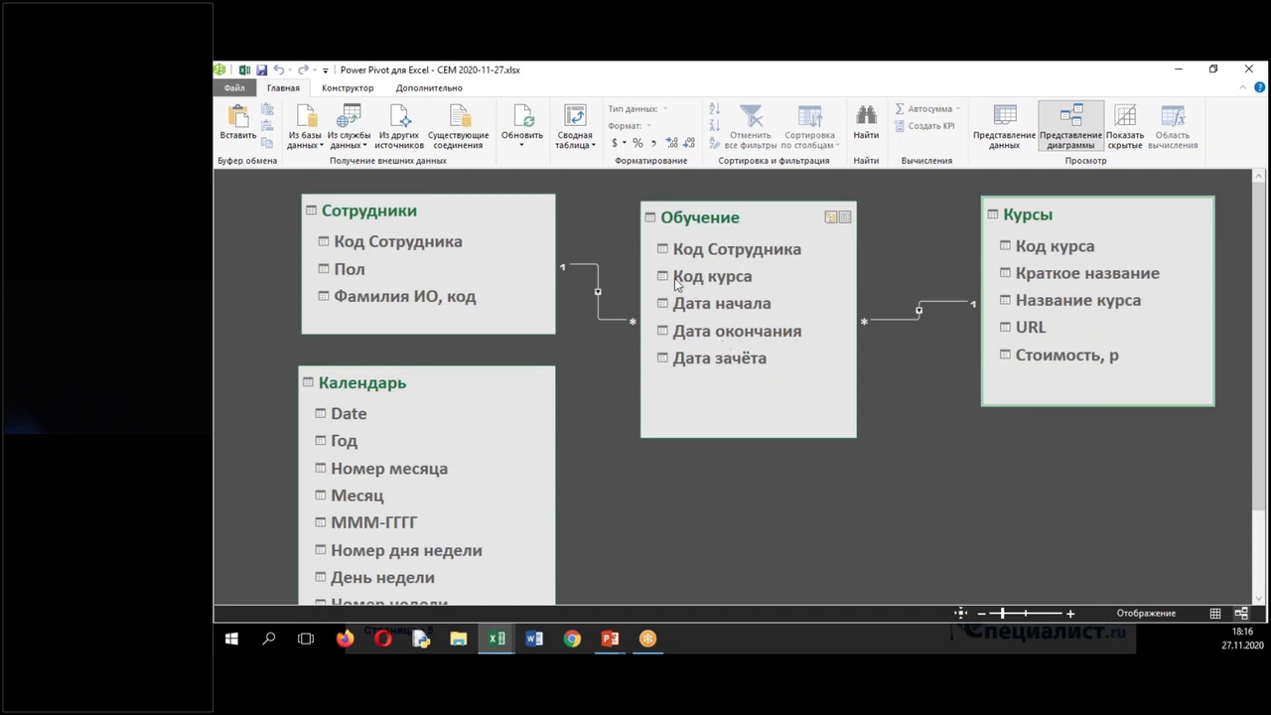
Create a pivot table from the data model and collapse the ribbon on its worksheet.
left_click(572, 117)
left_click(806, 389)
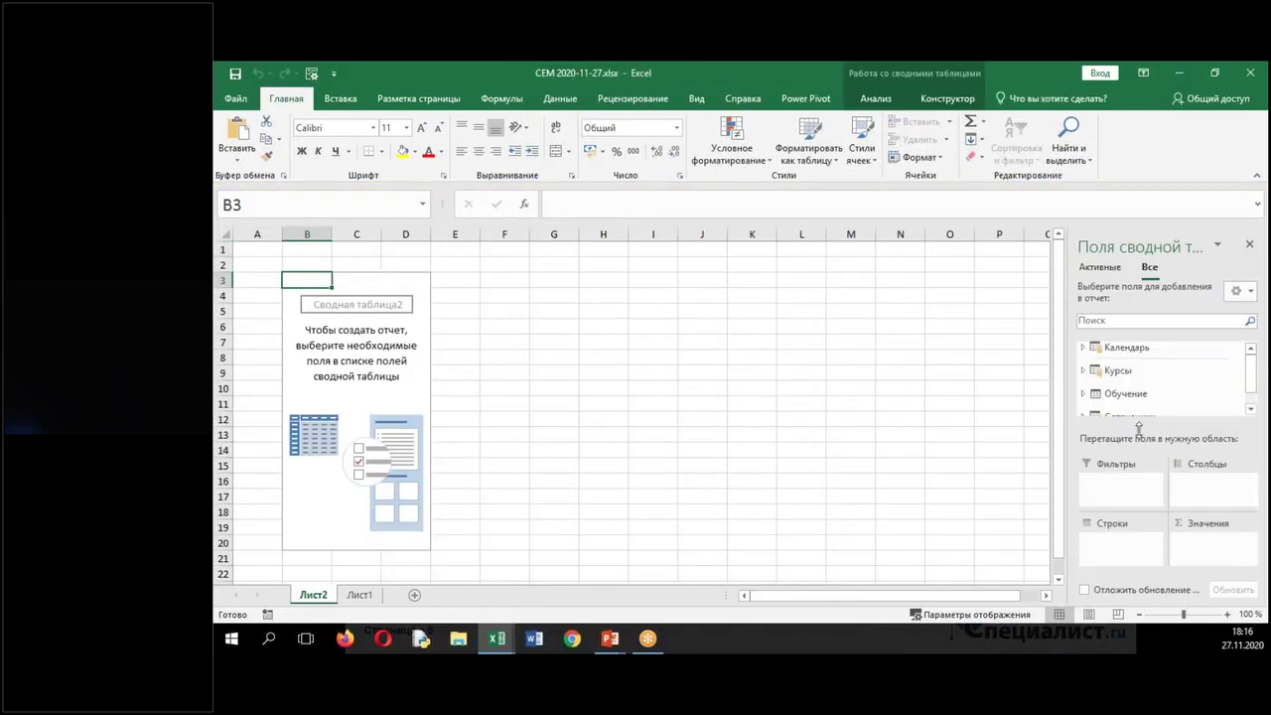
double_click(304, 103)
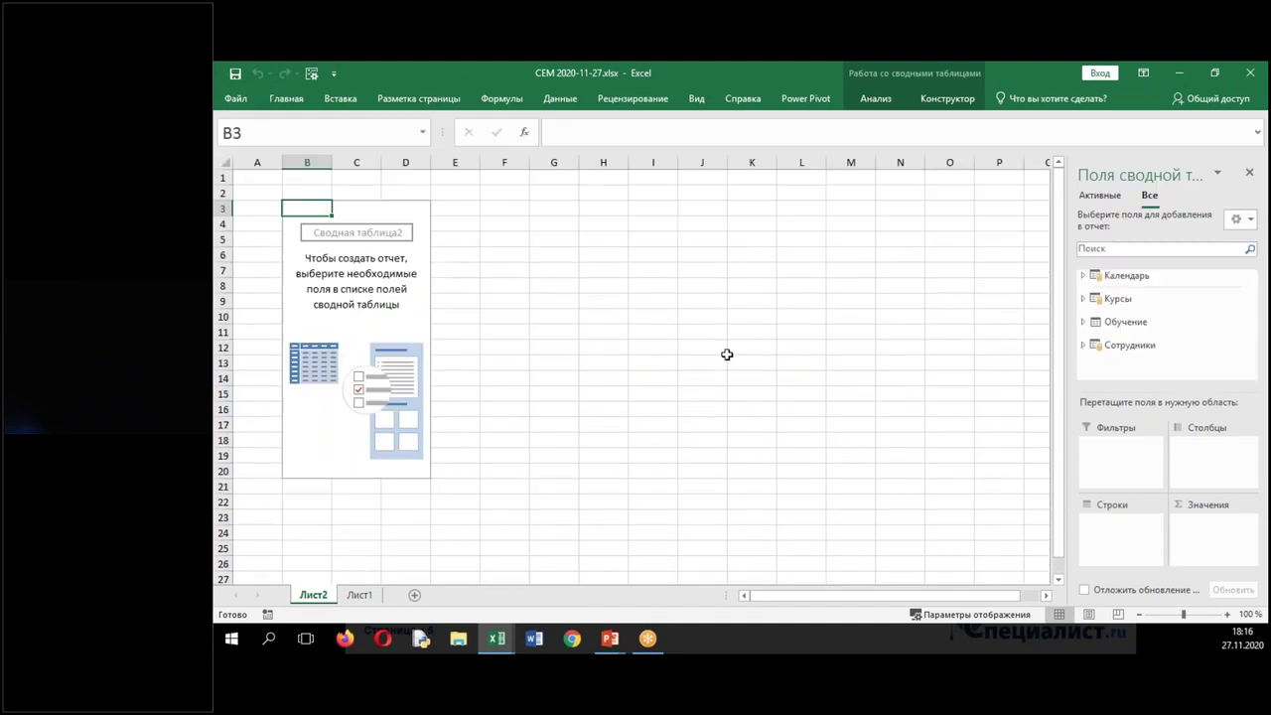
Add Название курса from Курсы to the pivot table's rows and Код курса from Обучение to its values.
left_click(1083, 297)
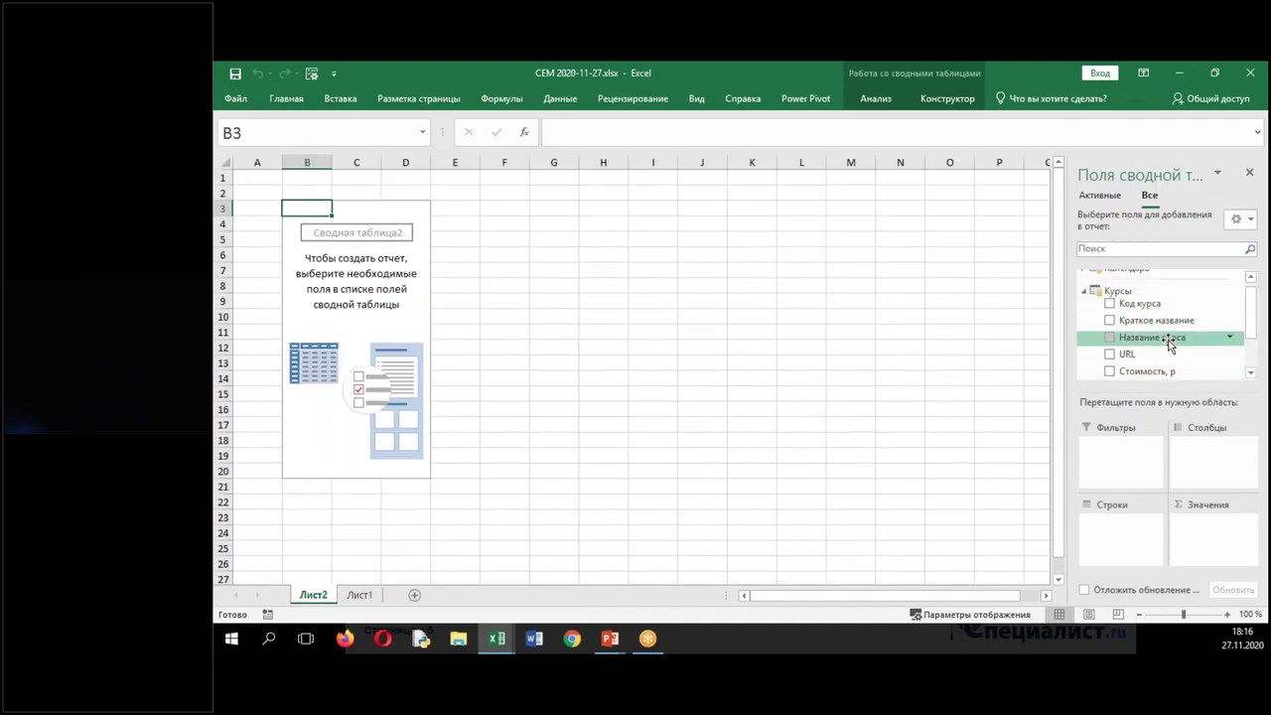
left_click(1110, 338)
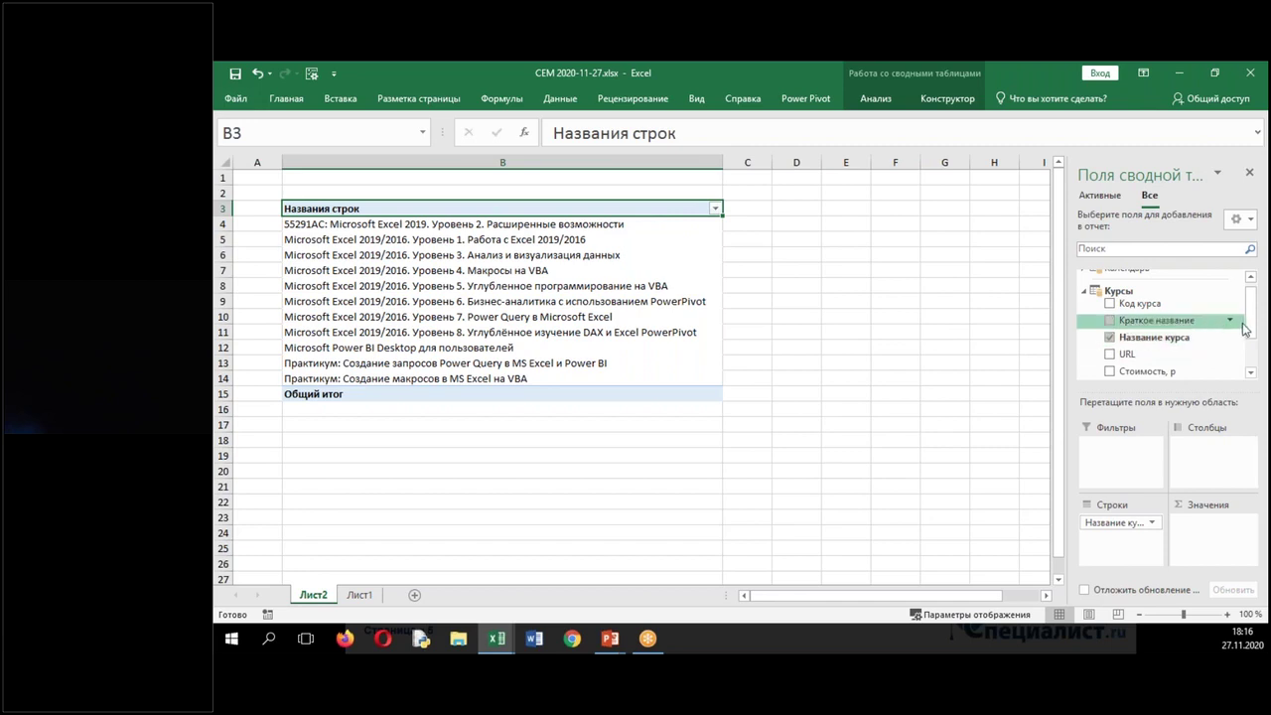
scroll(1206, 323, "up", 1)
scroll(1206, 316, "down", 3)
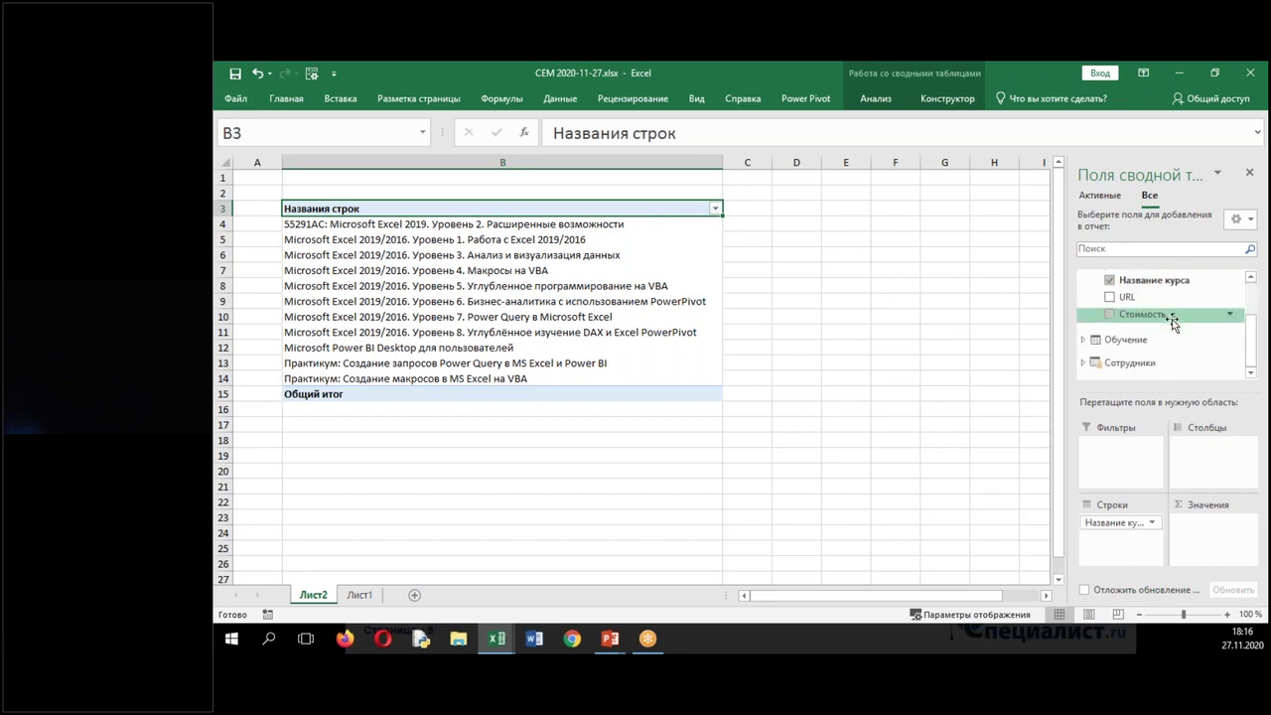
left_click(1090, 341)
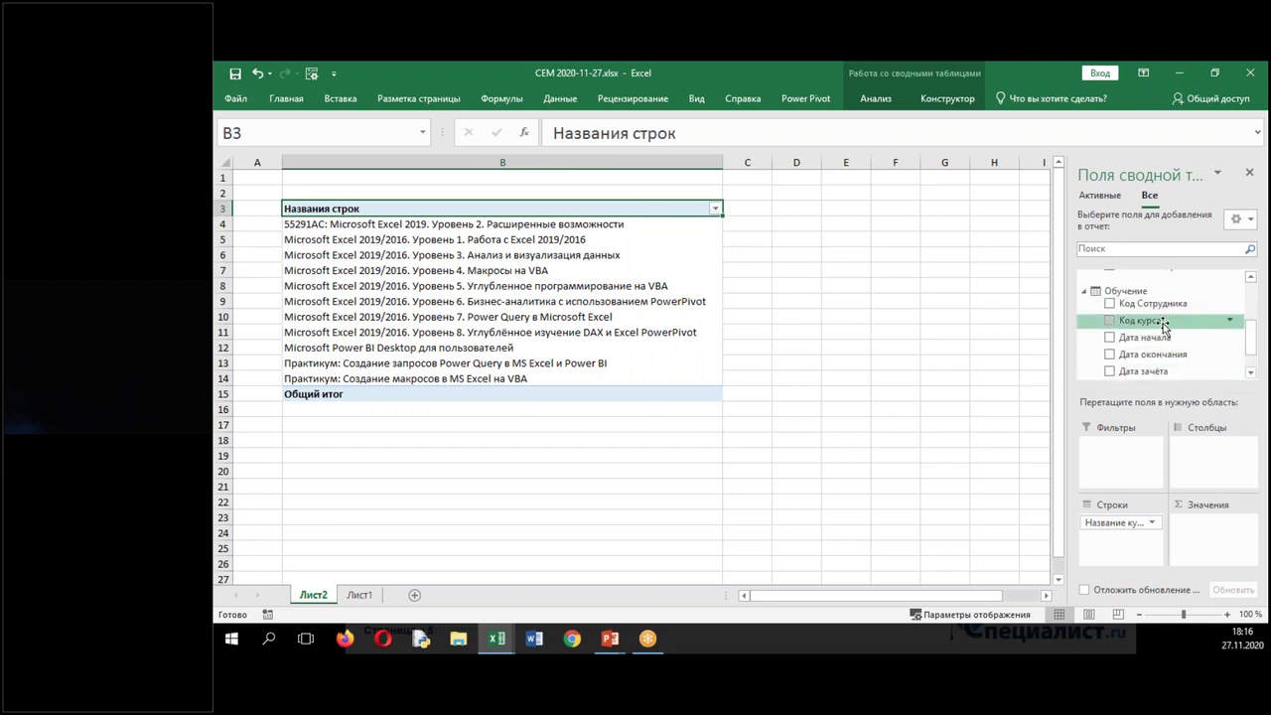
left_click_drag(1159, 322, 1209, 542)
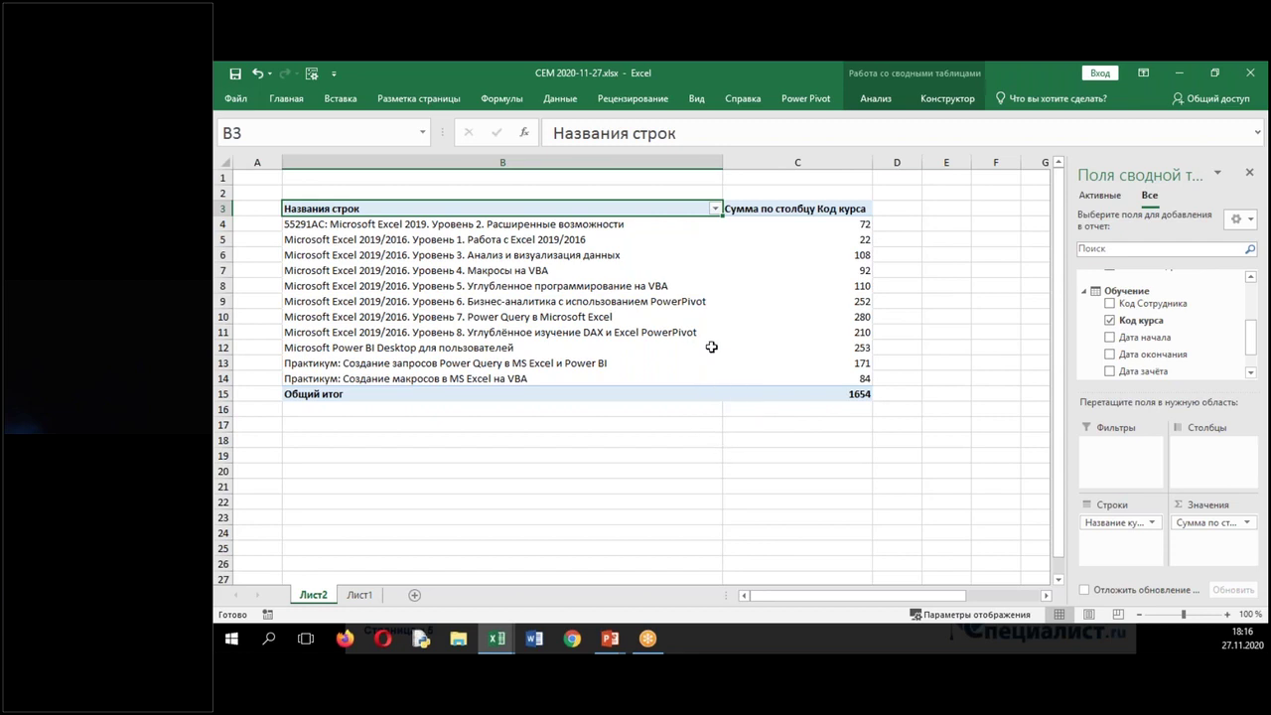
Switch to the Power Pivot diagram and rearrange the tables so Календарь is left of Обучение and Сотрудники sits below Курсы.
left_click(496, 638)
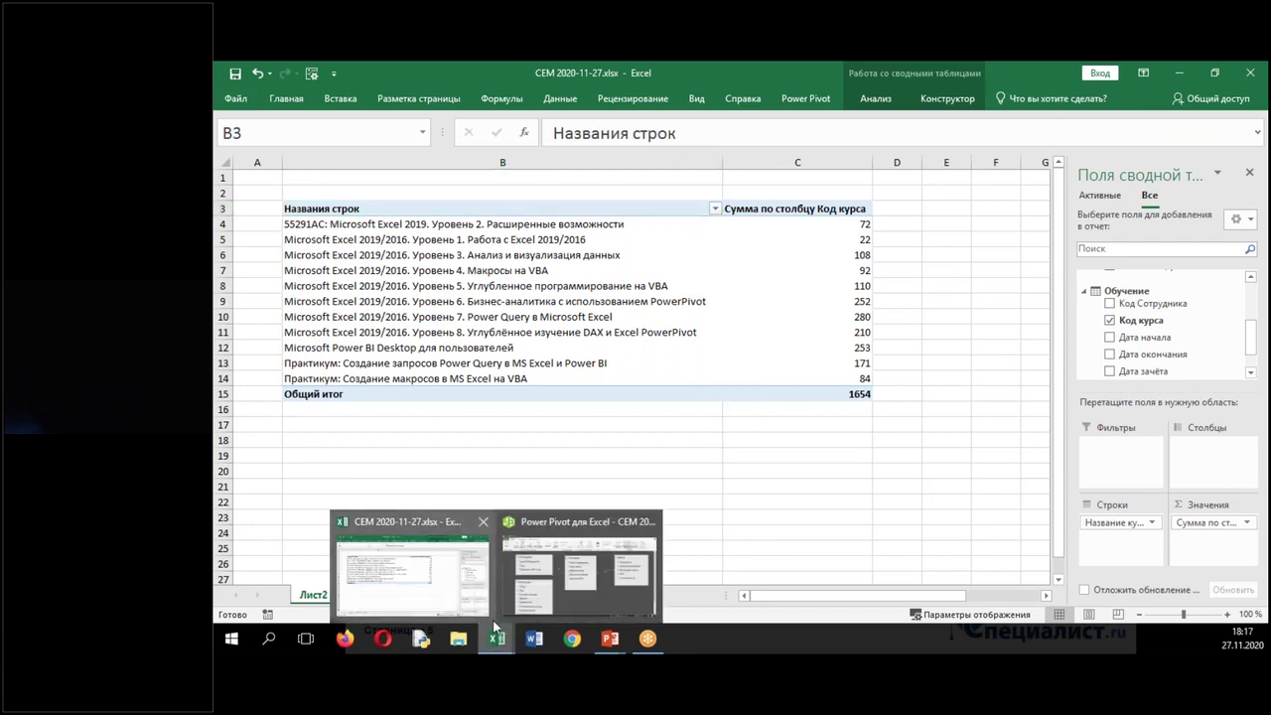
left_click(544, 584)
left_click_drag(448, 389, 1045, 327)
left_click_drag(466, 213, 1144, 367)
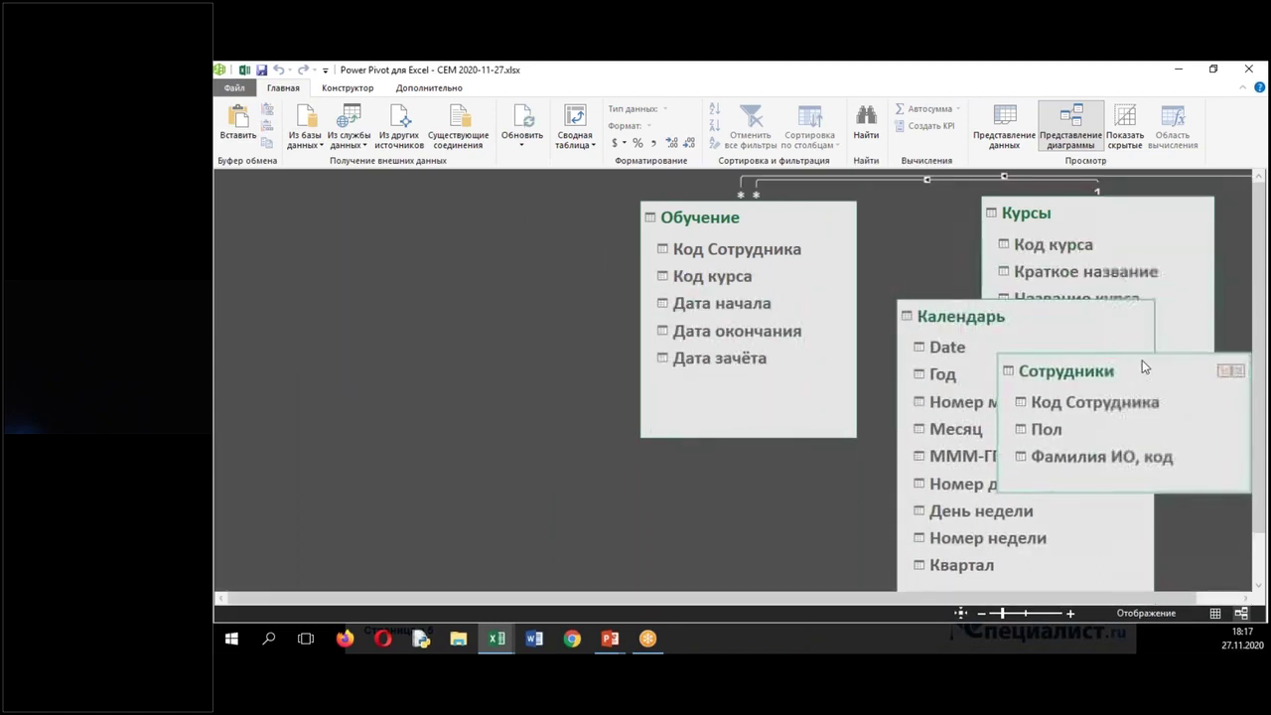
left_click_drag(1058, 323, 465, 218)
left_click_drag(1082, 394, 1050, 454)
left_click(1047, 214)
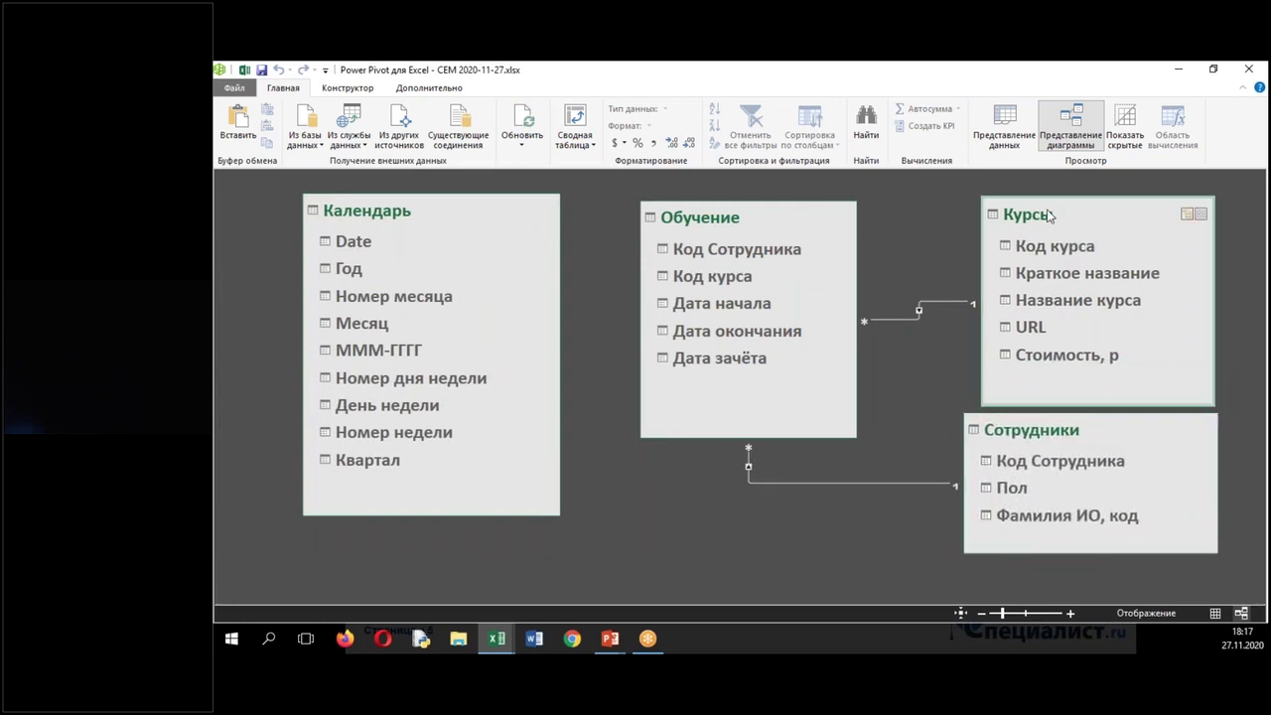
Align the Курсы and Обучение tables with Календарь and relate Date in Календарь to Дата начала in Обучение.
left_click_drag(1049, 216, 1028, 212)
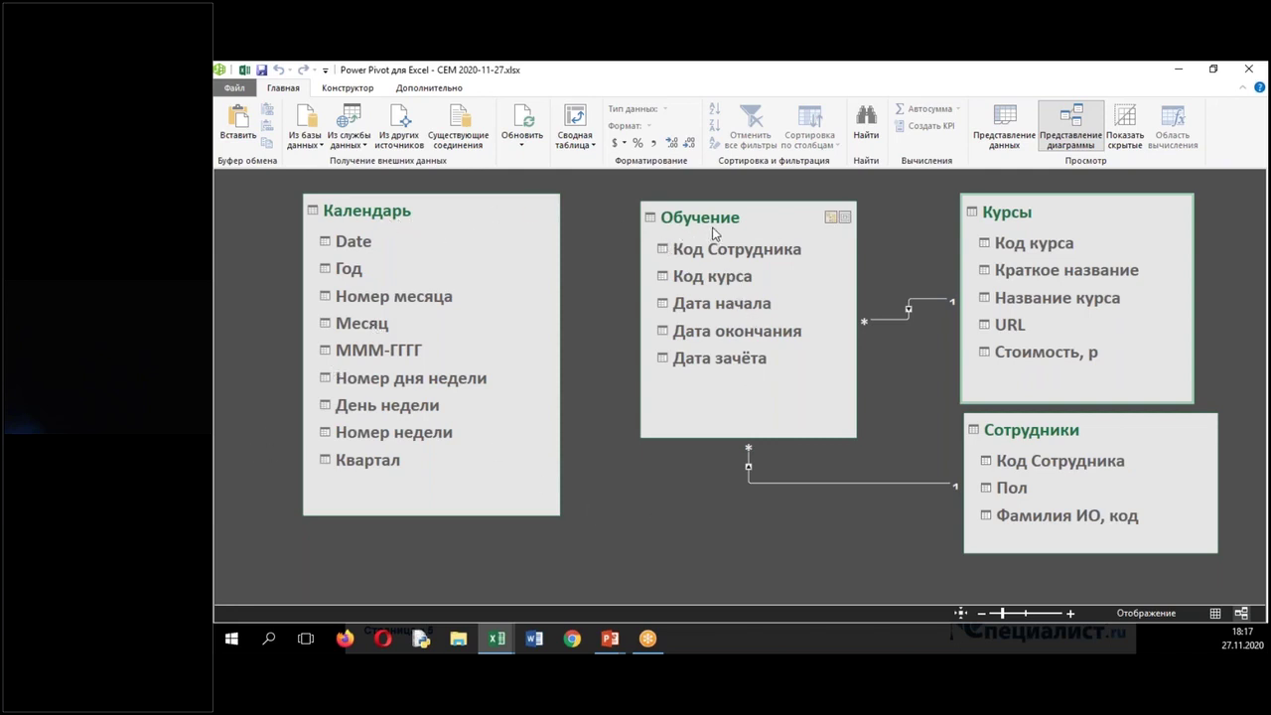
left_click_drag(713, 231, 717, 225)
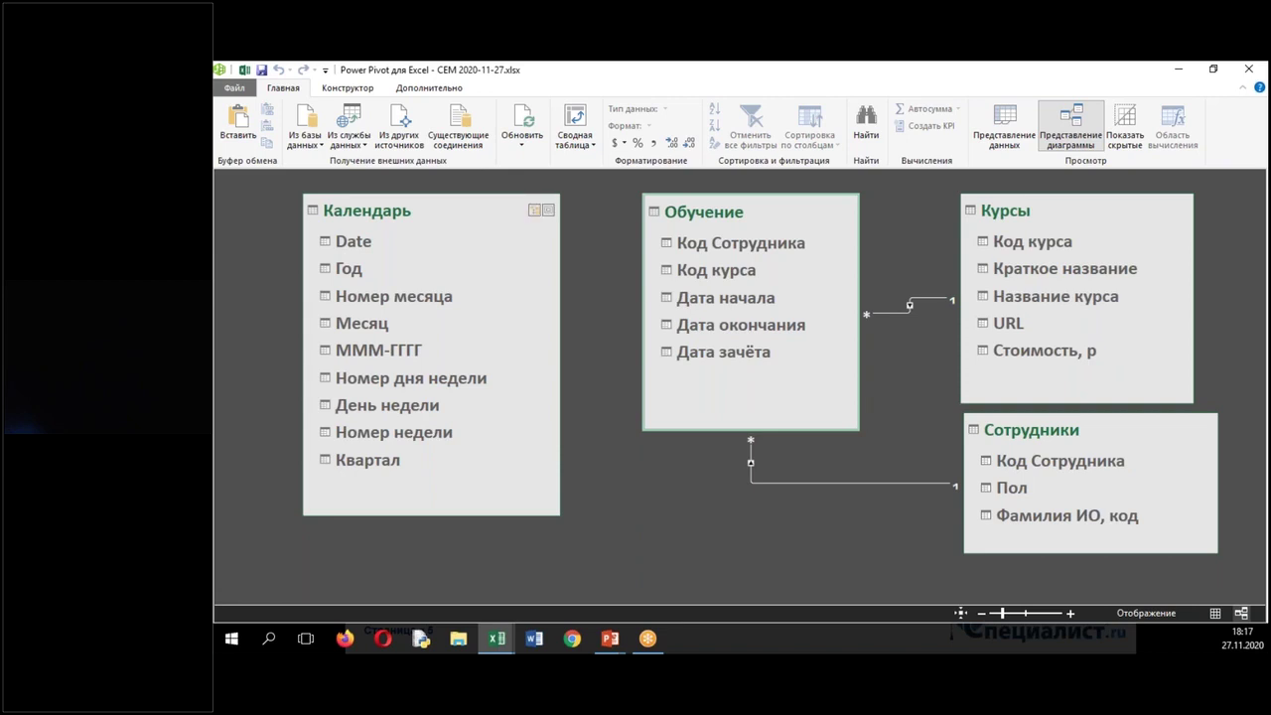
left_click_drag(366, 245, 716, 295)
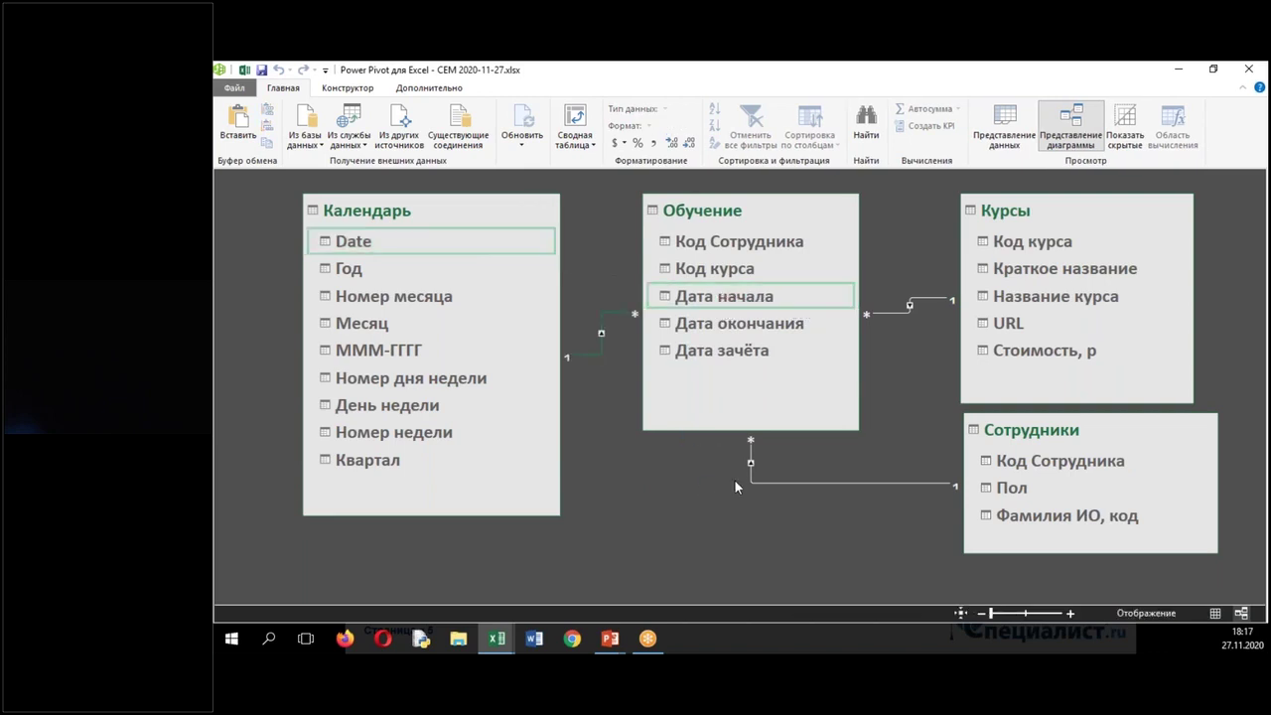
Create a pivot table from the data model on a new worksheet with Год and Месяц from Календарь as rows.
left_click(580, 117)
left_click(800, 390)
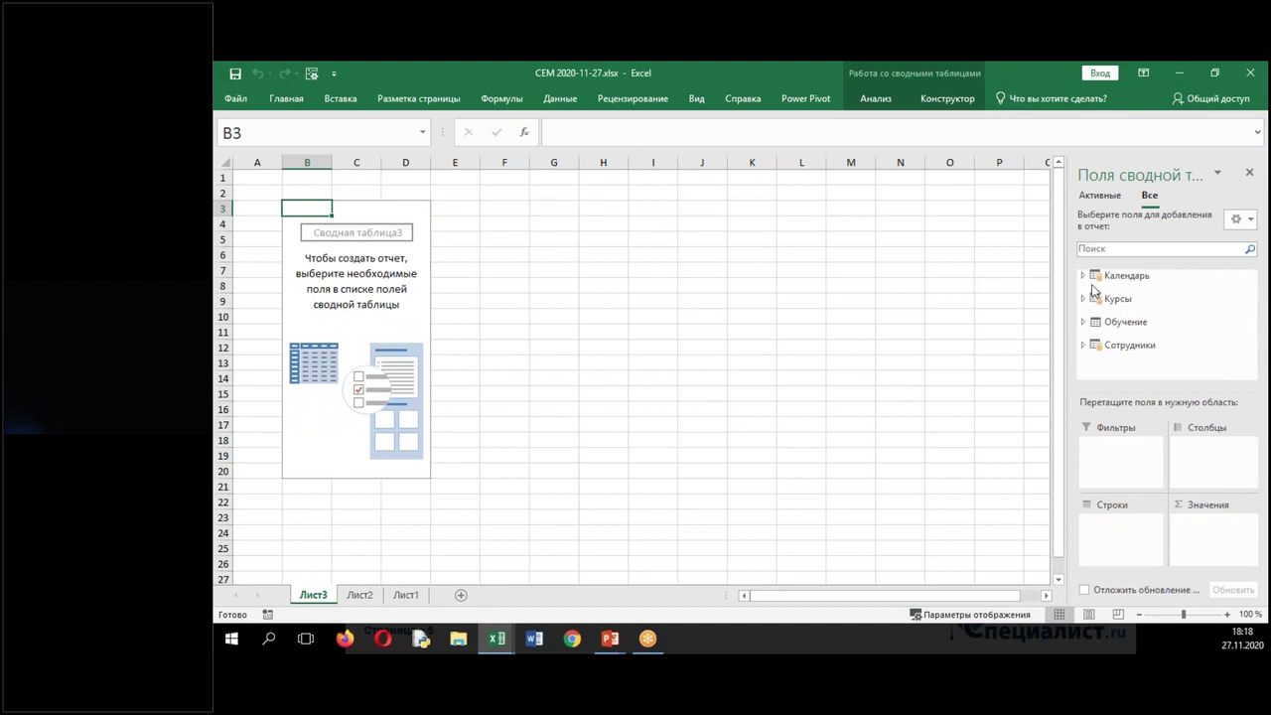
left_click(1083, 276)
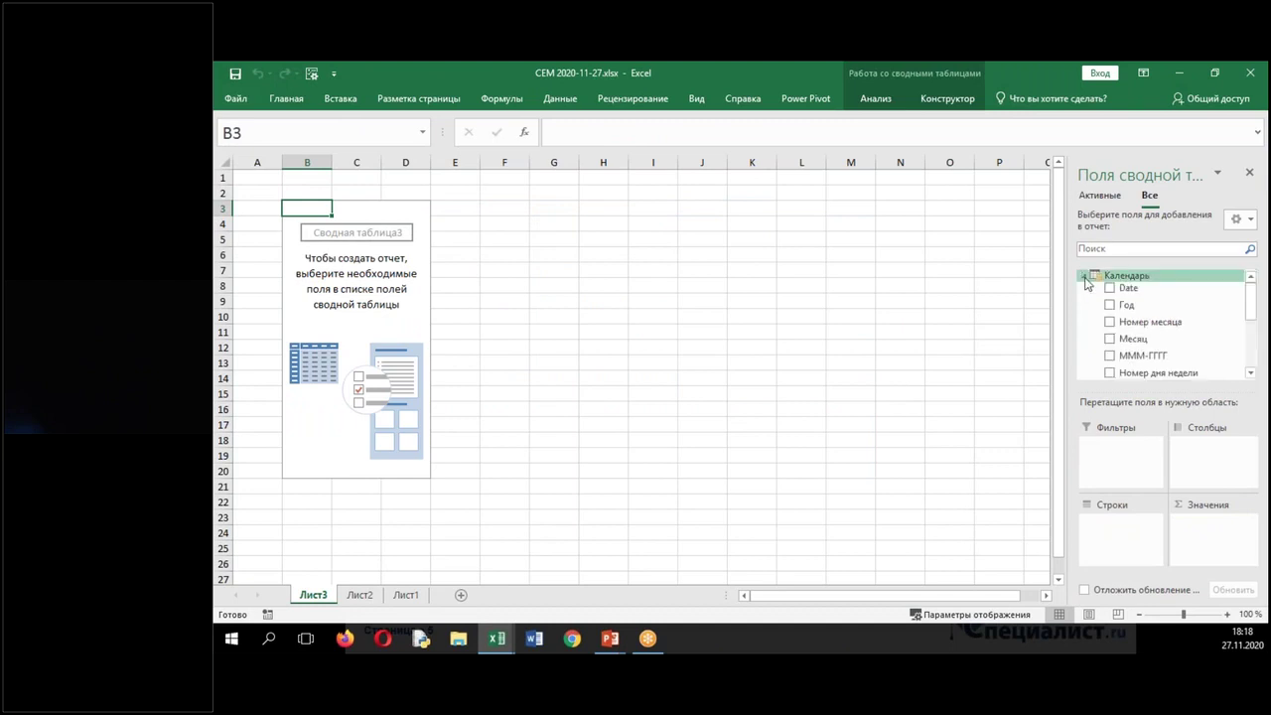
left_click(1132, 307)
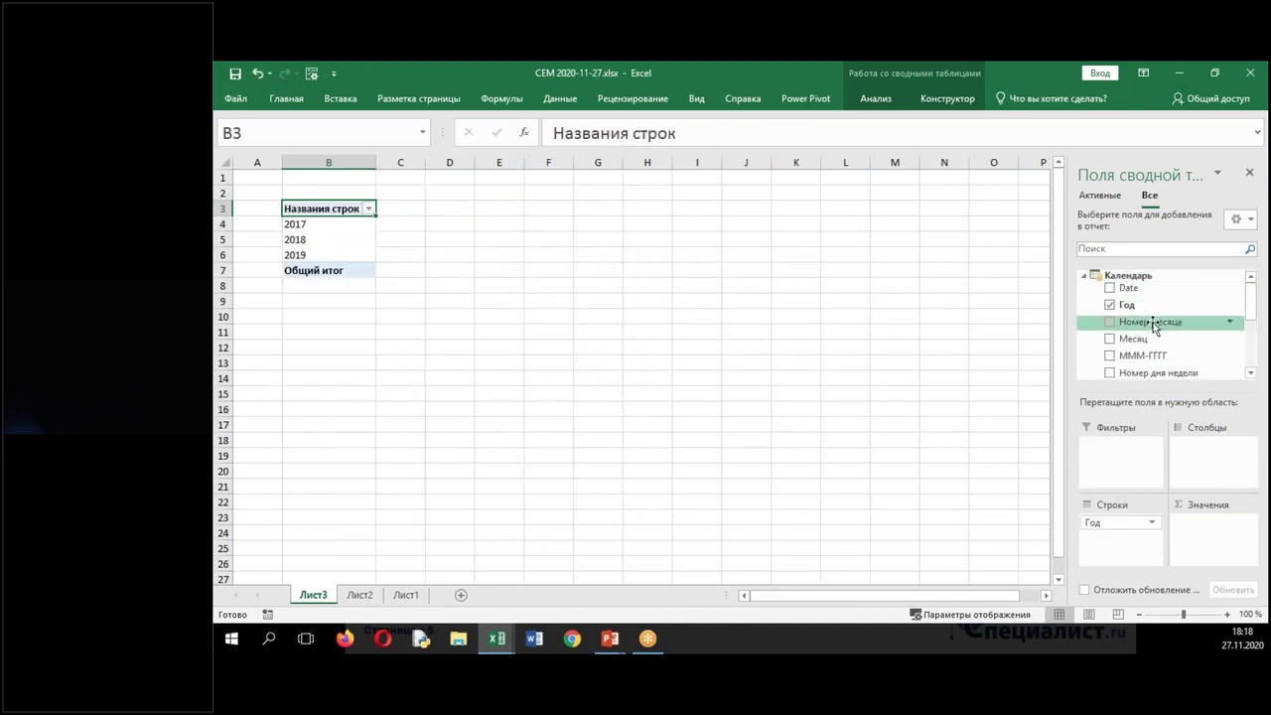
left_click_drag(1148, 338, 1137, 552)
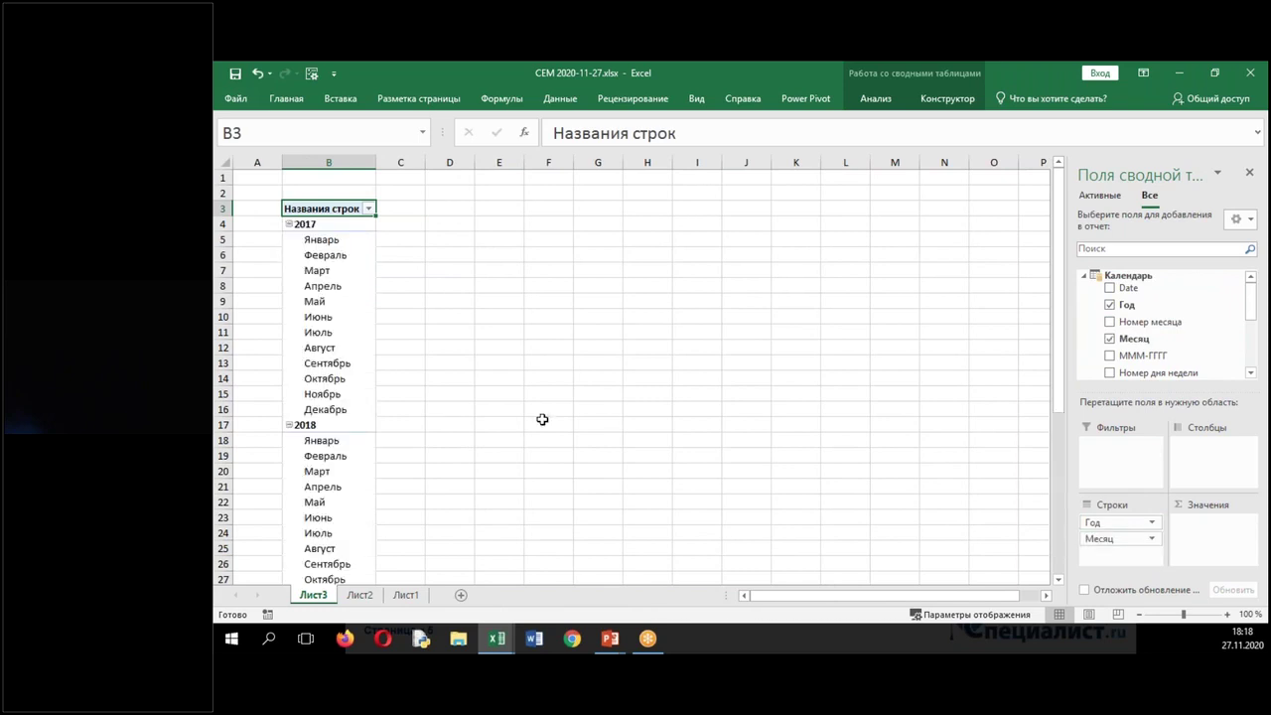
left_click(351, 316)
scroll(352, 315, "down", 6)
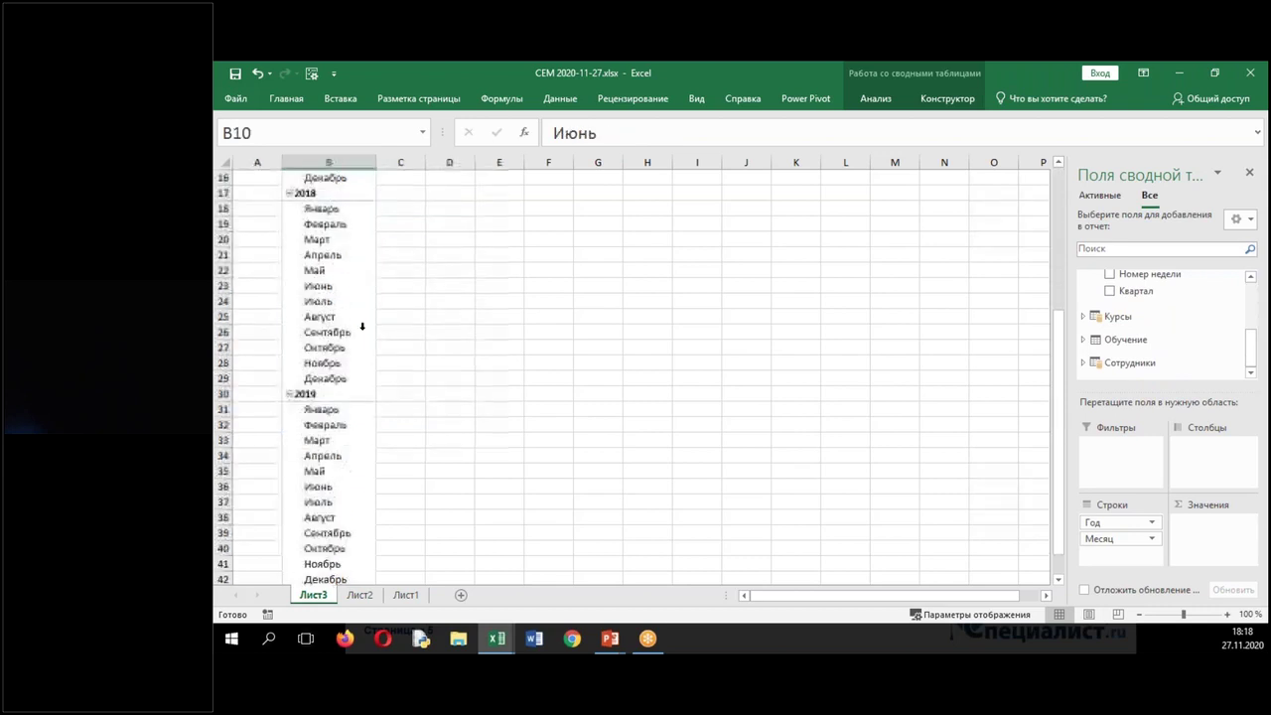
scroll(357, 356, "up", 6)
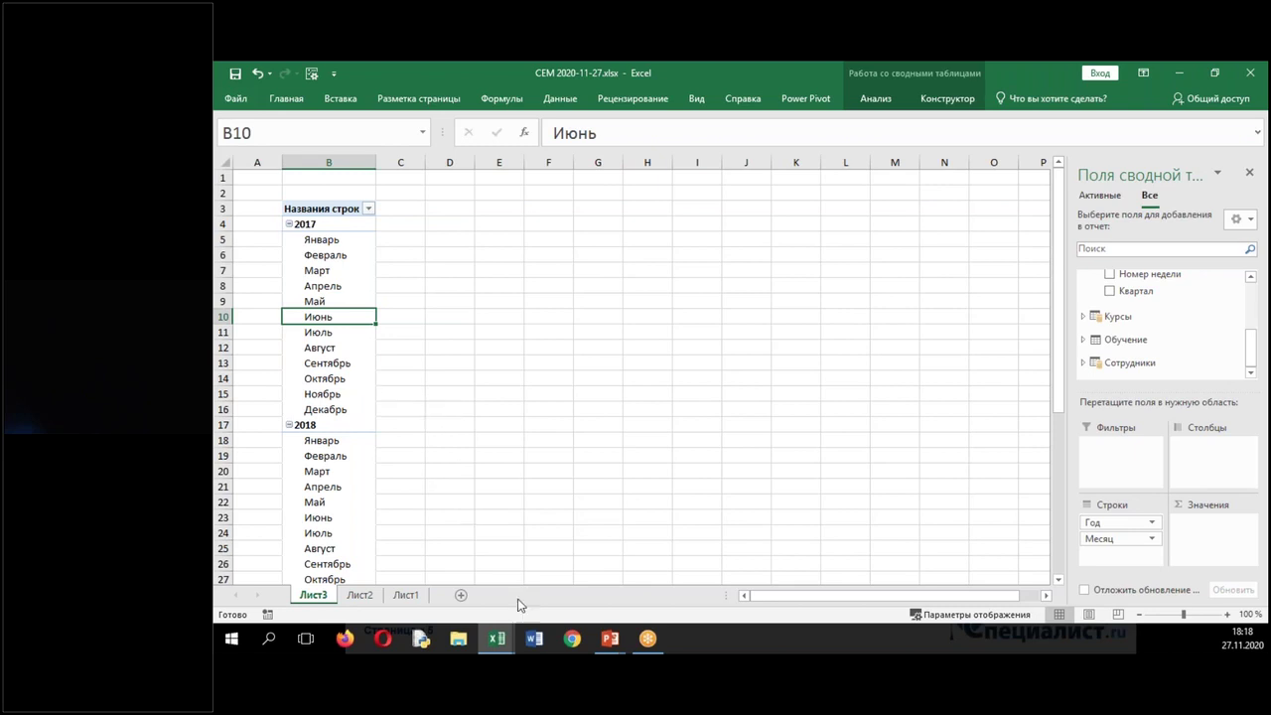
Go back to Power Pivot, open the Обучение table from the diagram in data view, and enlarge its calculation area.
left_click(501, 637)
left_click(555, 579)
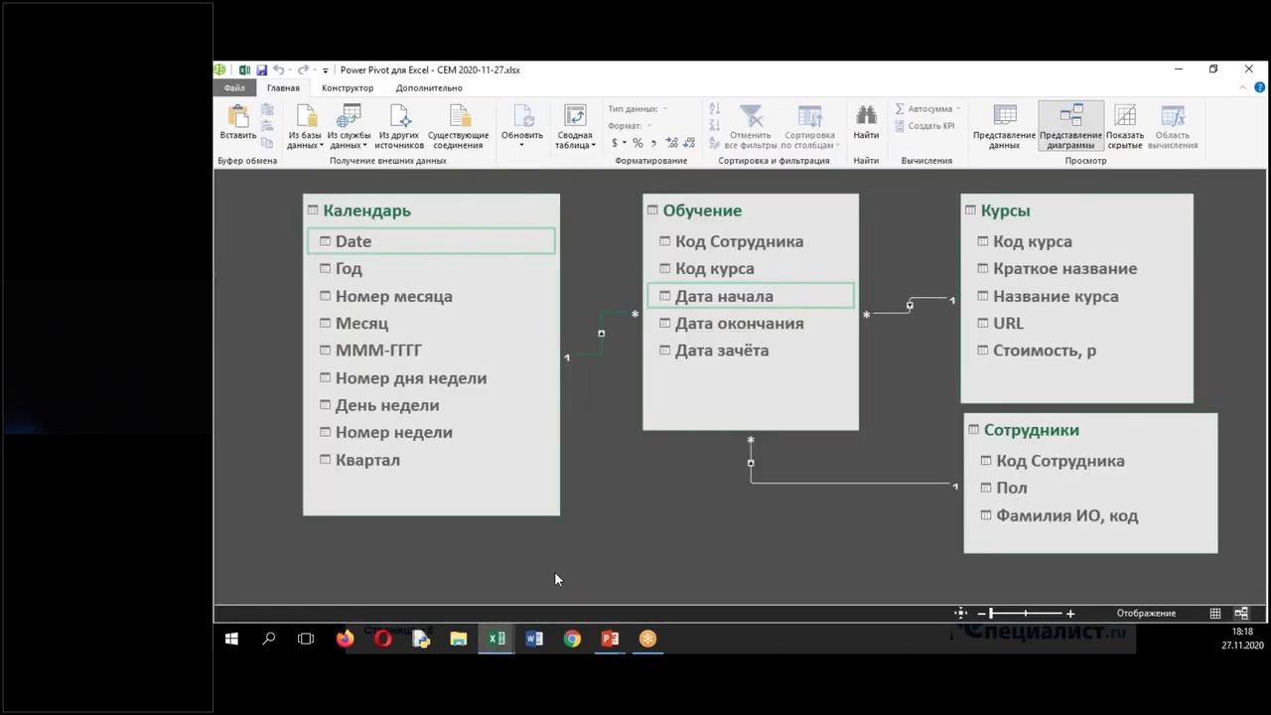
right_click(729, 217)
left_click(802, 362)
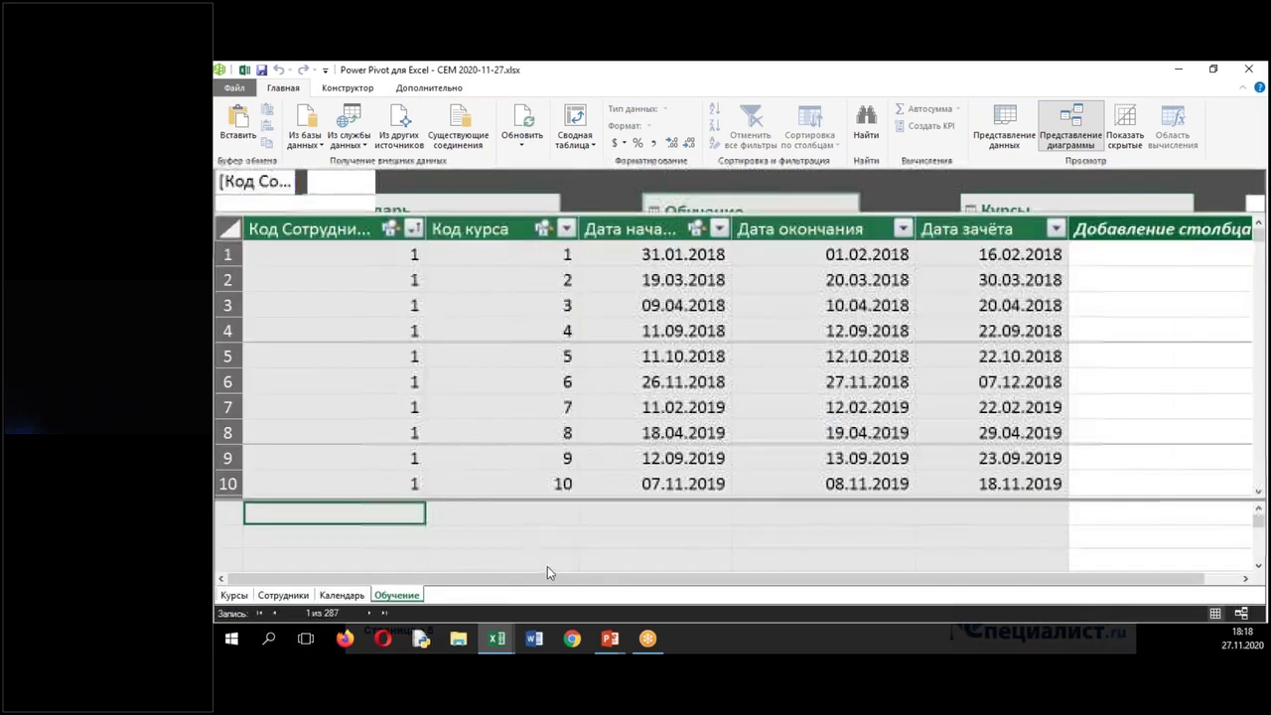
left_click_drag(617, 501, 593, 406)
Start a measure named "Кол-во сотрудников, начавших обучение" in the calculation area below Код курса, using the COUNTROWS function.
left_click(550, 441)
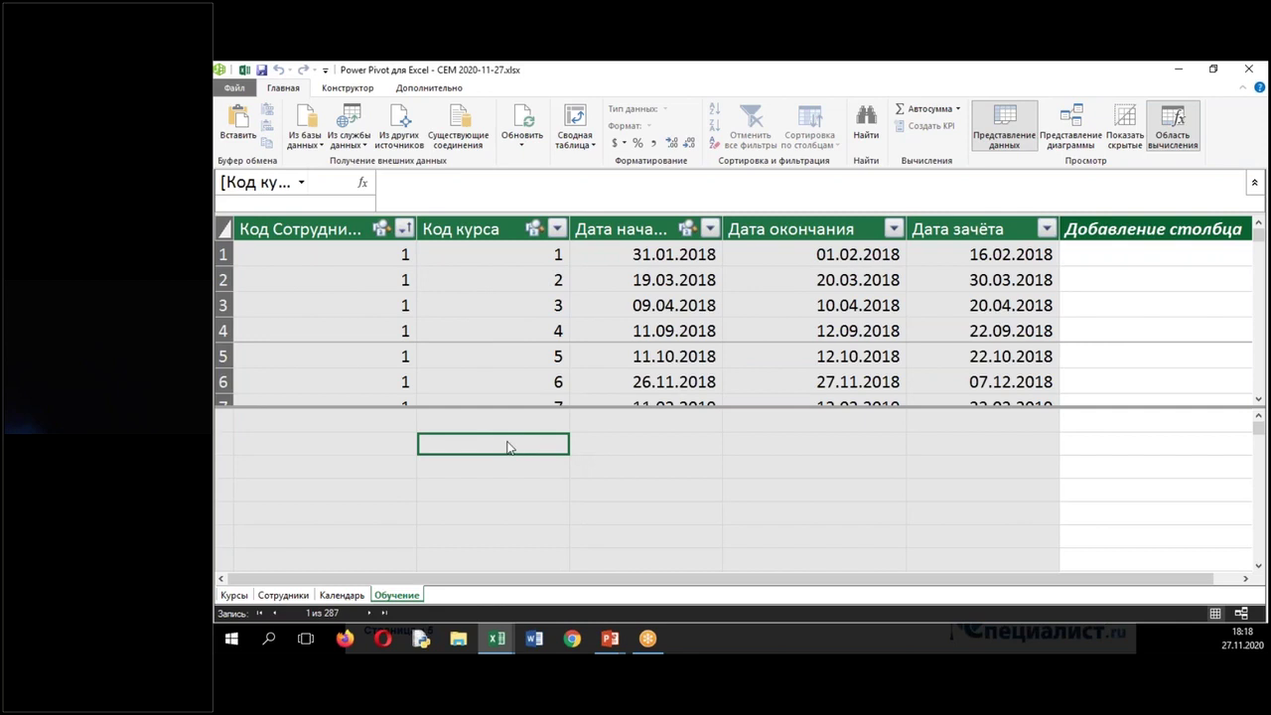
type("Кол-во с")
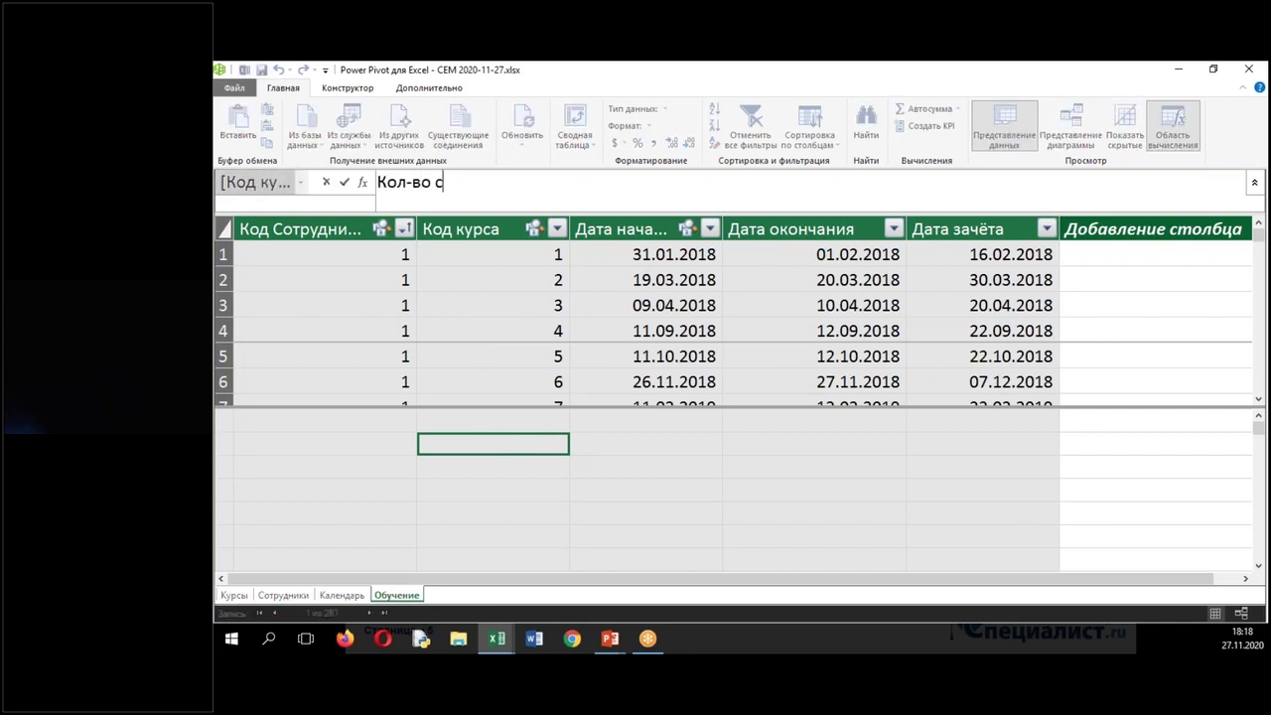
type("отрудников, начавших обучение:=")
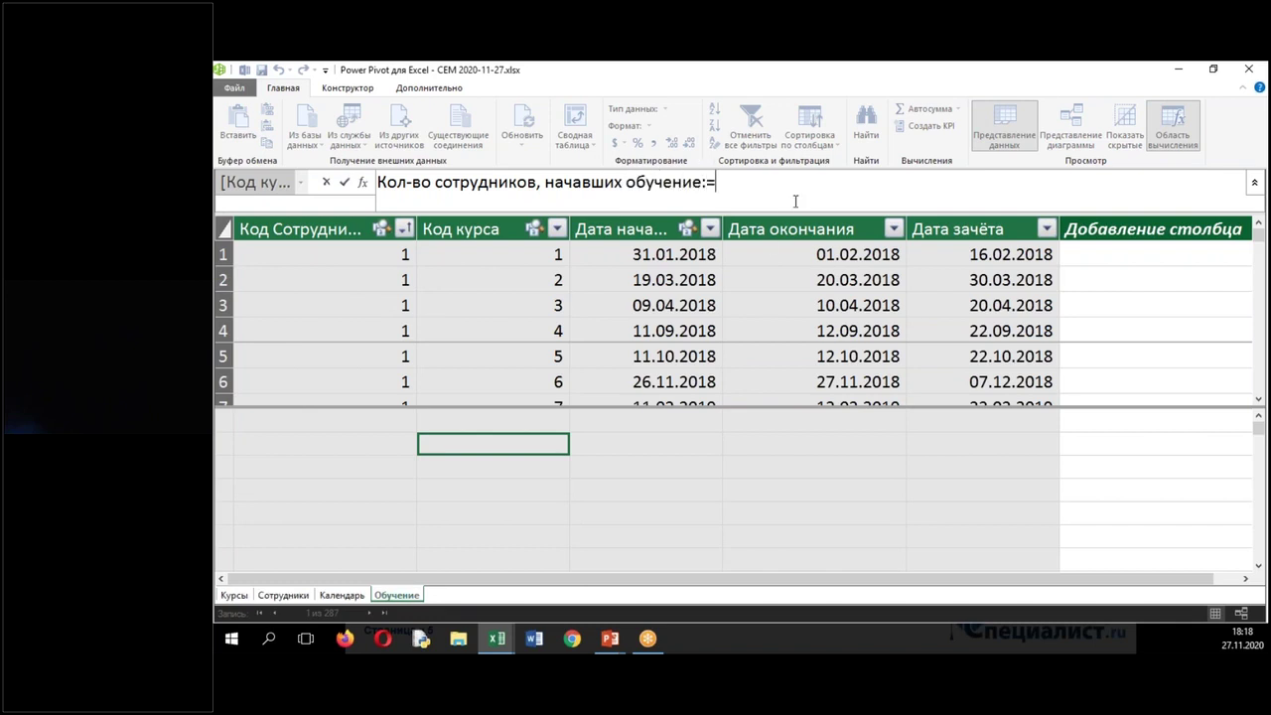
scroll(793, 190, "up", 1, "ctrl")
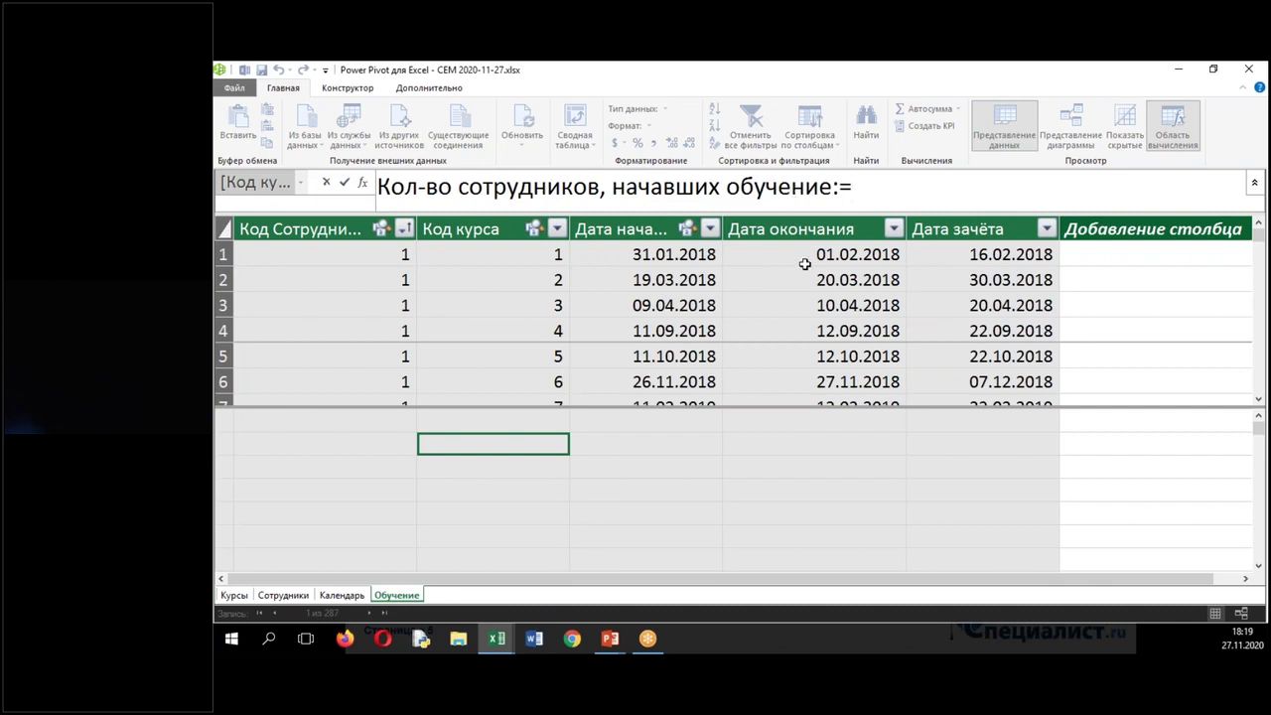
type("Count")
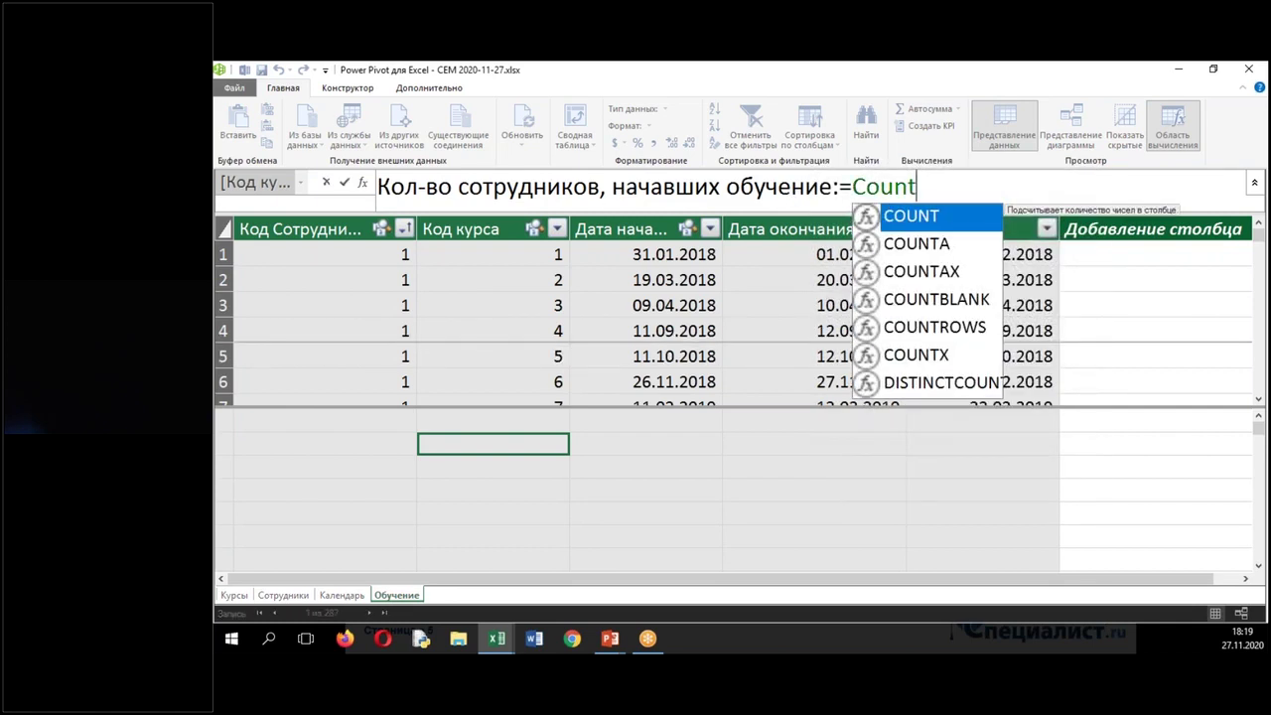
key("Down")
key("Down")
key("Down")
key("Down")
key("Tab")
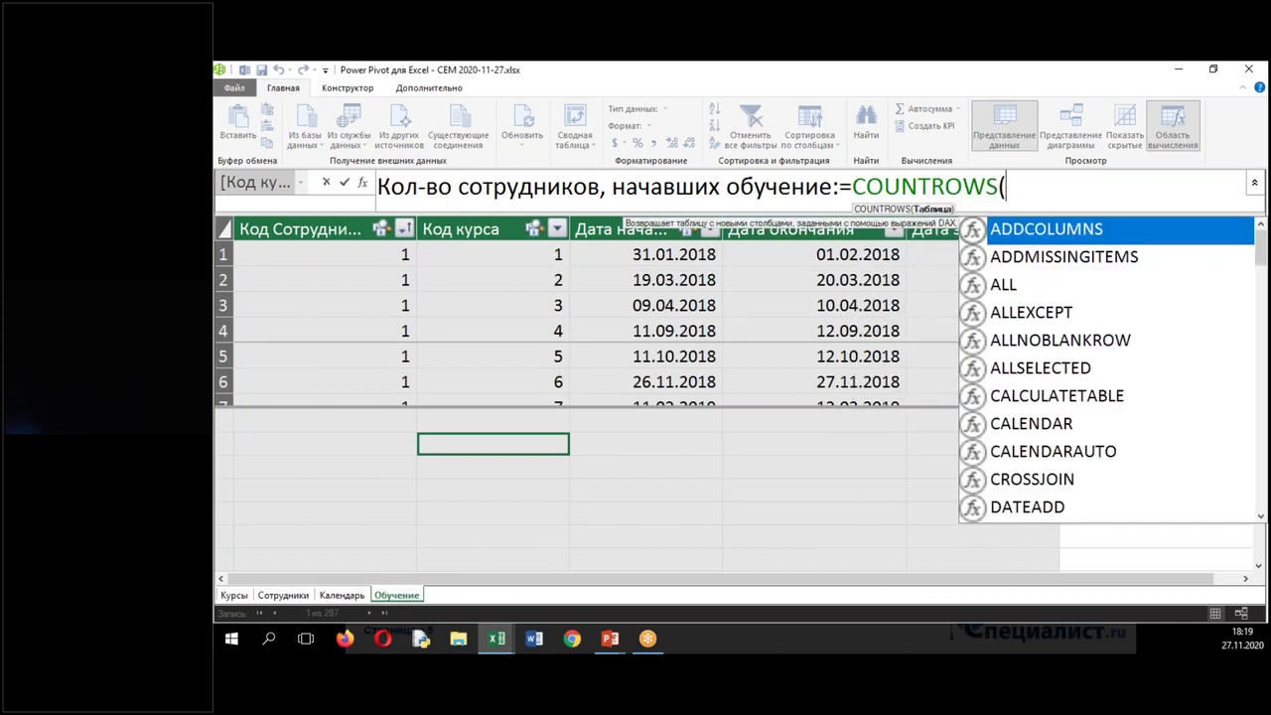
Complete the COUNTROWS measure with the 'Обучение' table as its argument and commit the formula.
type("'")
key("Down")
key("Down")
key("Down")
key("Down")
key("Down")
key("Down")
key("Down")
key("Down")
key("Down")
key("Down")
key("Down")
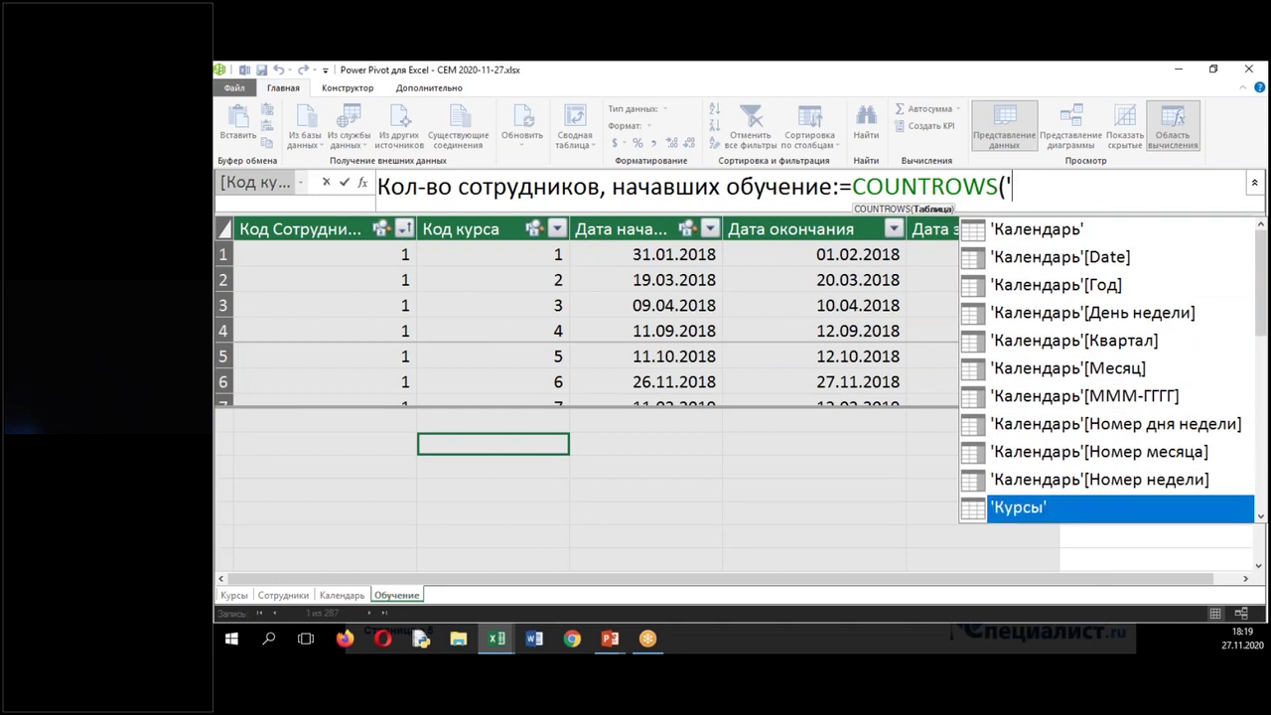
key("Down")
key("Down")
key("Down")
key("Down")
key("Down")
key("Down")
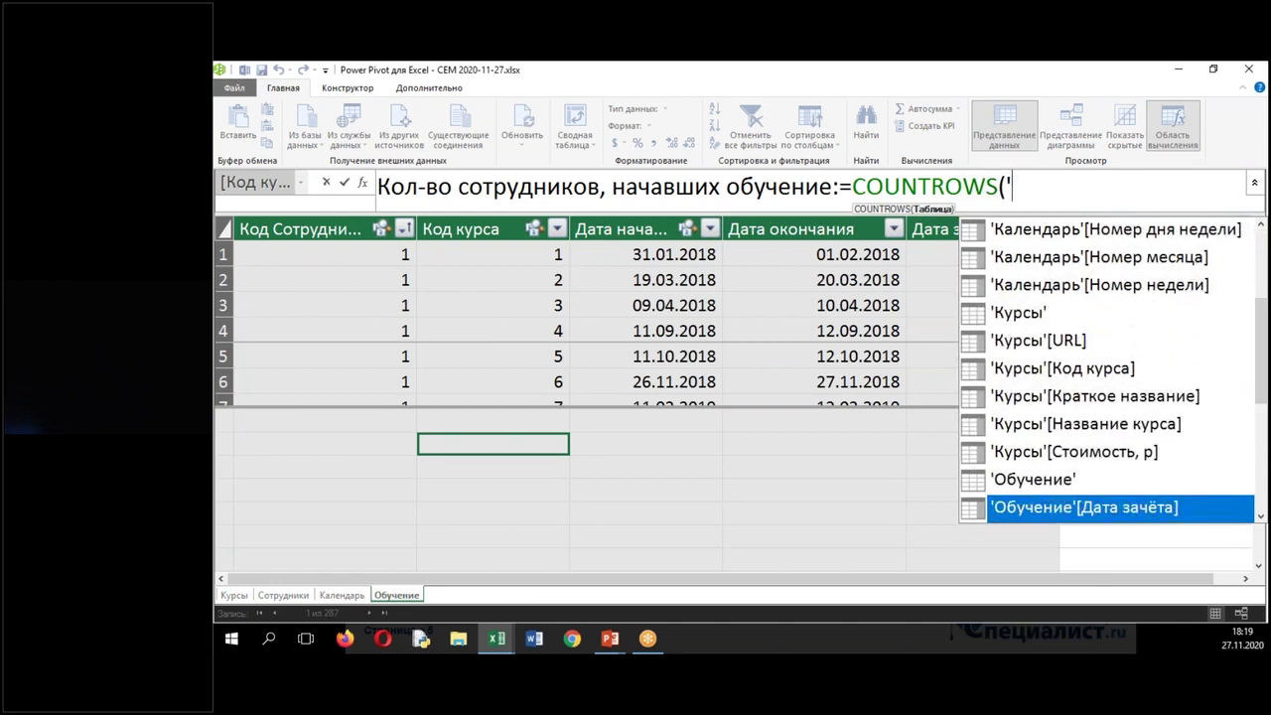
key("Up")
key("Tab")
type(")")
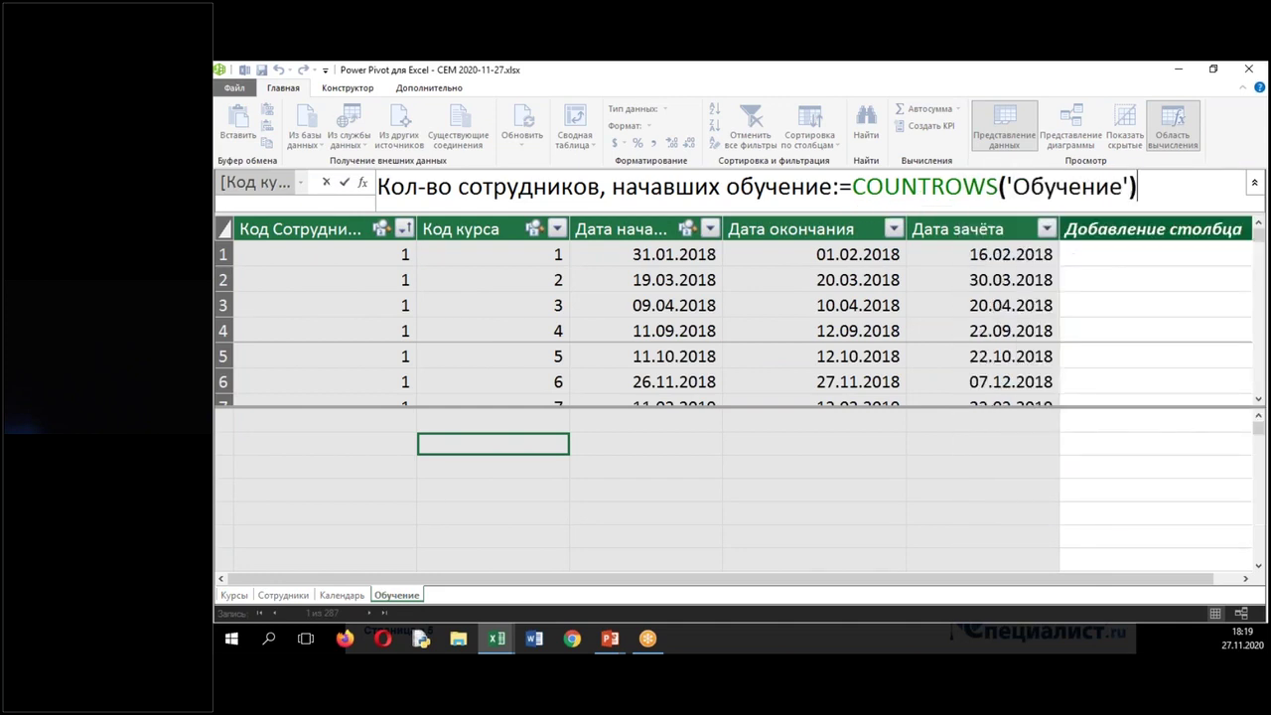
key("Return")
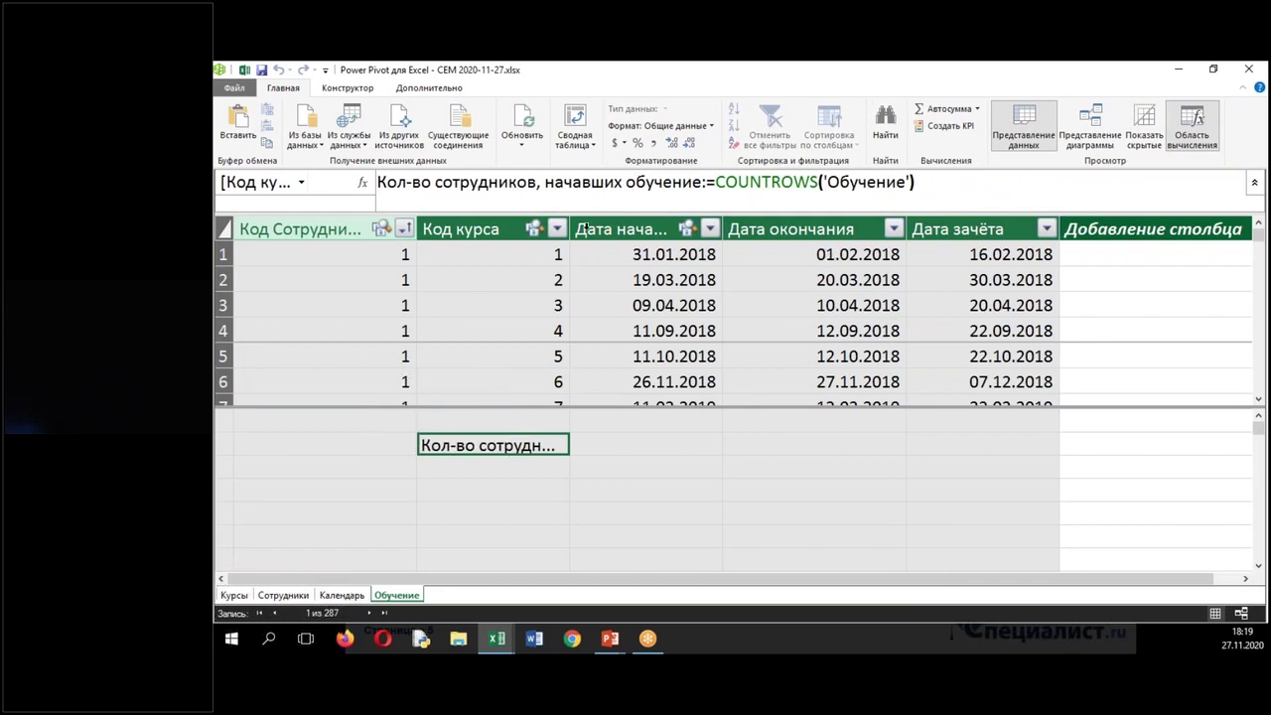
Widen the Код курса column until the whole measure name and value fit.
left_click_drag(570, 231, 775, 231)
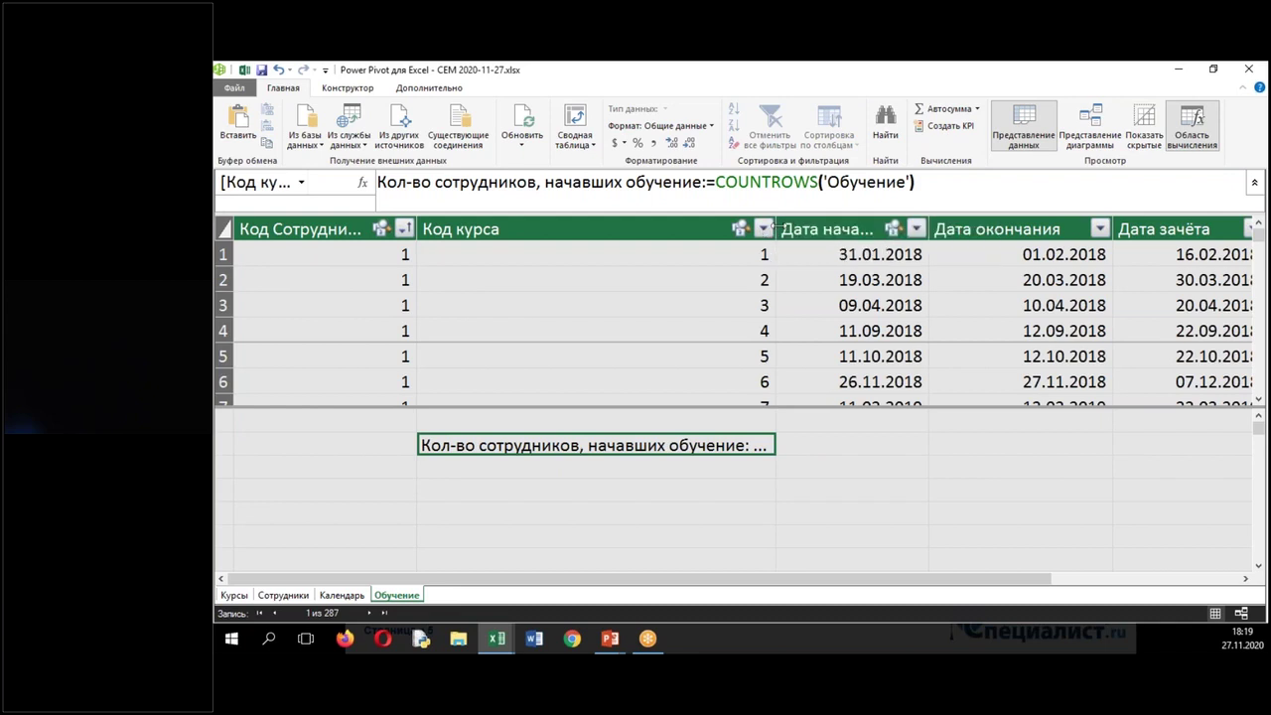
left_click(832, 489)
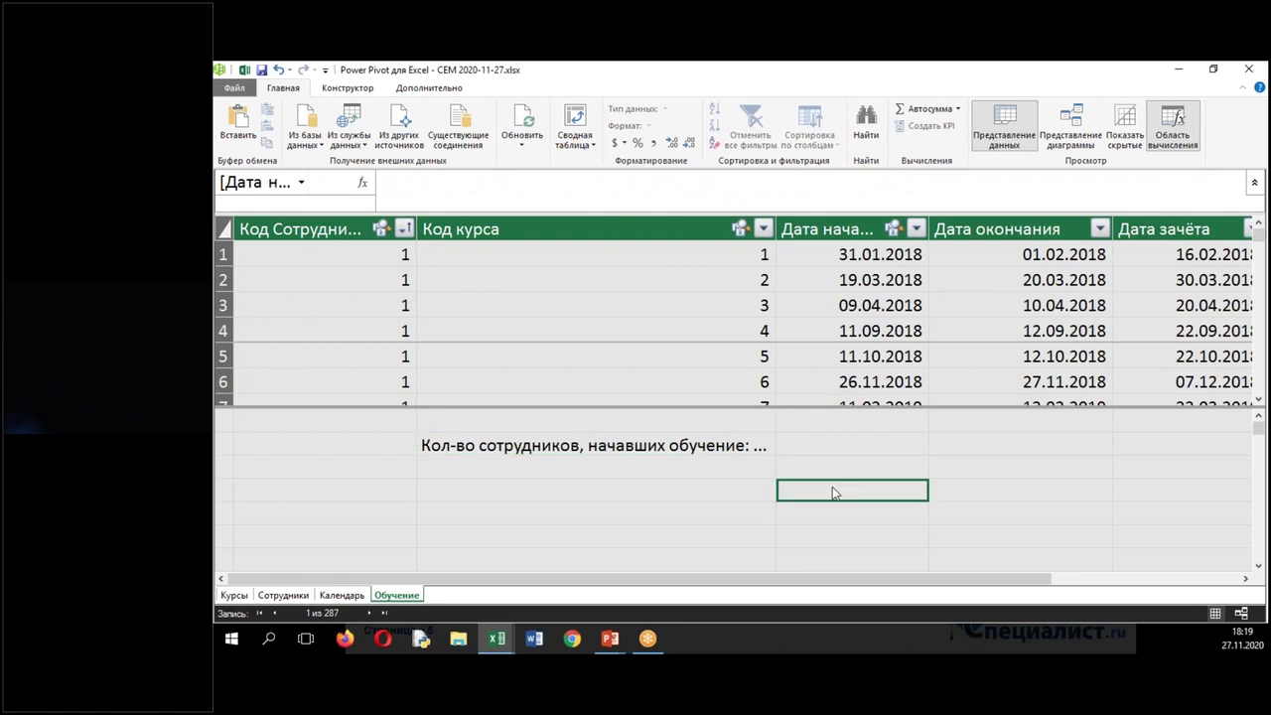
left_click_drag(778, 229, 869, 229)
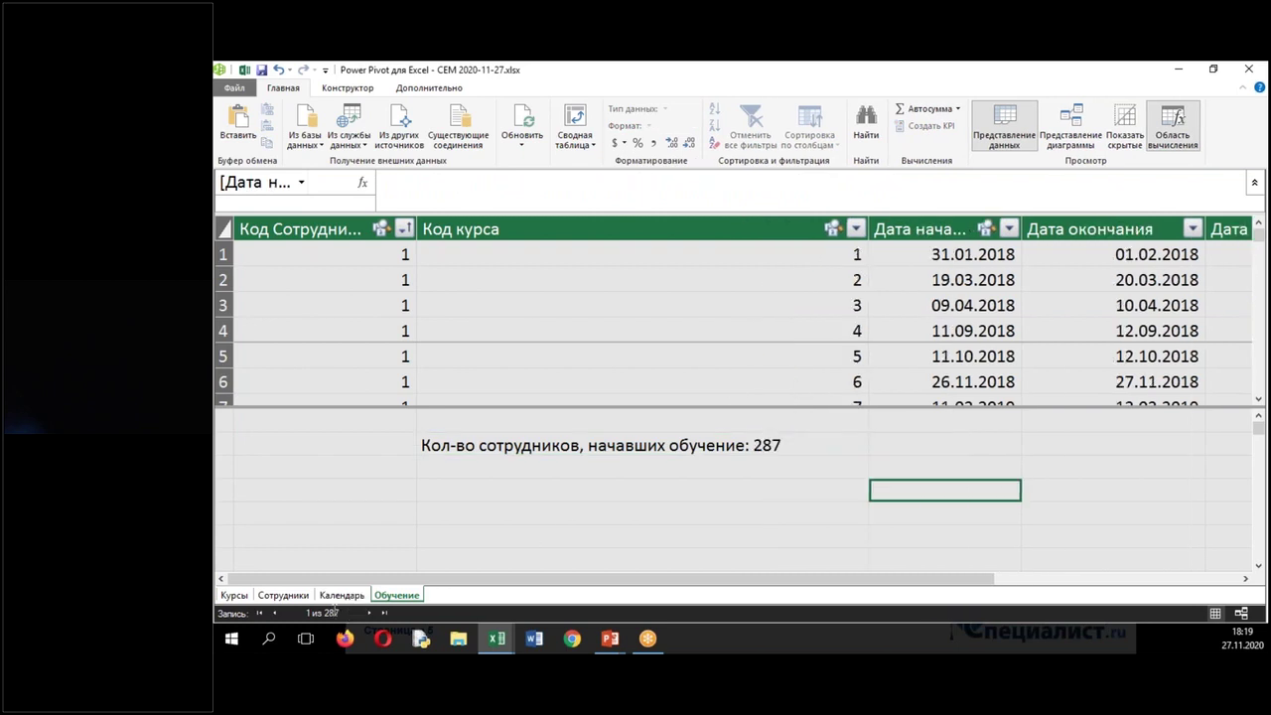
Return to the Excel workbook and add the Кол-во сотрудников, начавших обучение measure to the pivot table's values.
left_click(244, 72)
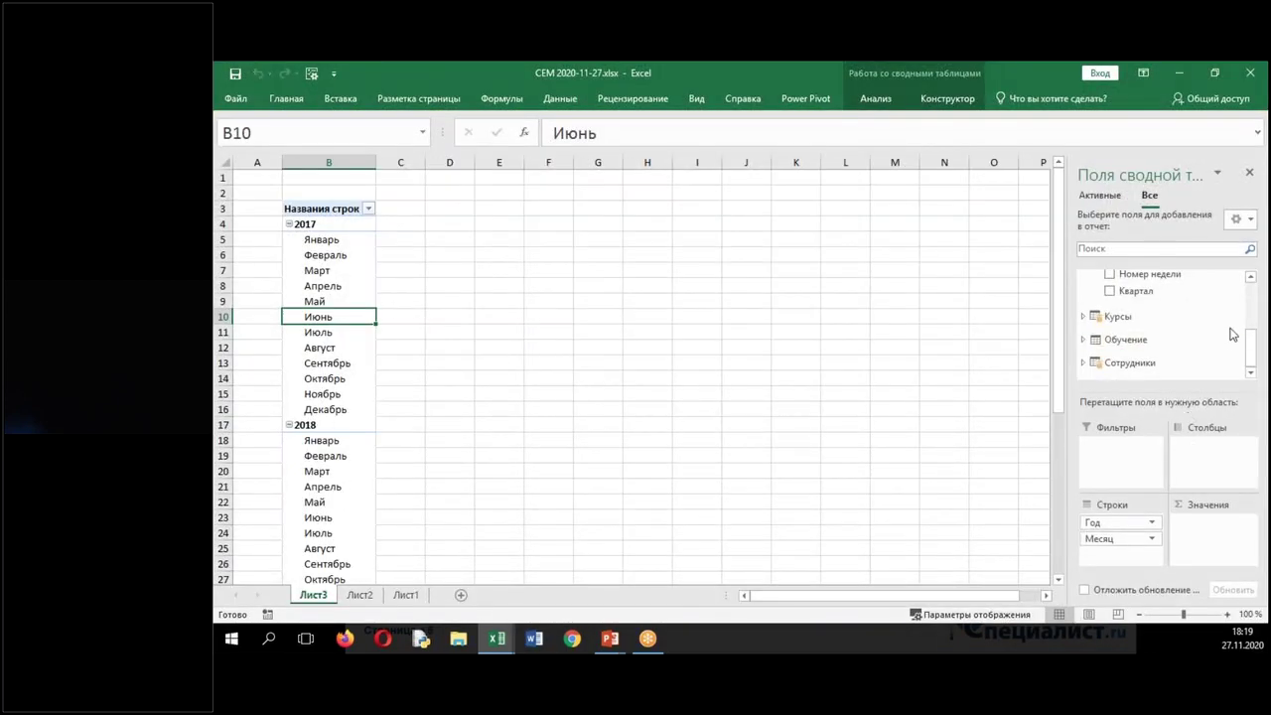
left_click(1085, 340)
left_click(1108, 372)
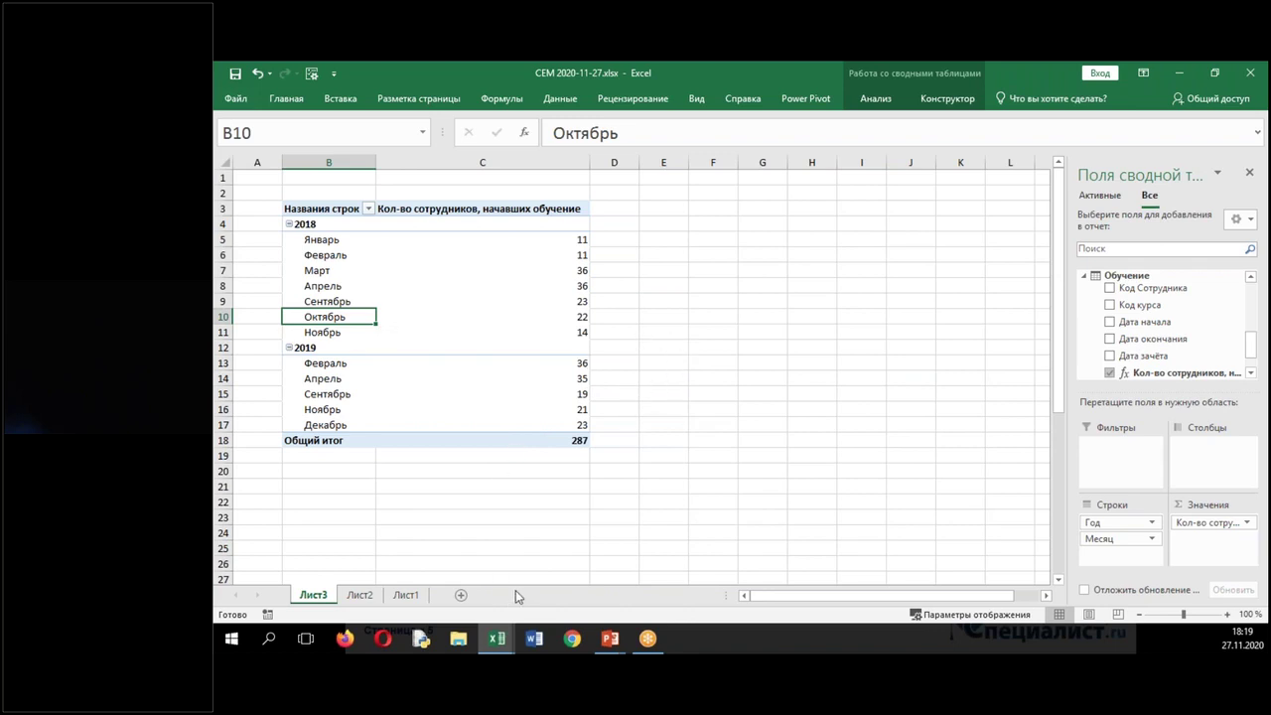
Switch to the Power Pivot window and copy the Кол-во сотрудников, начавших обучение formula into the empty calculation cell below it.
mouse_move(496, 638)
left_click(548, 597)
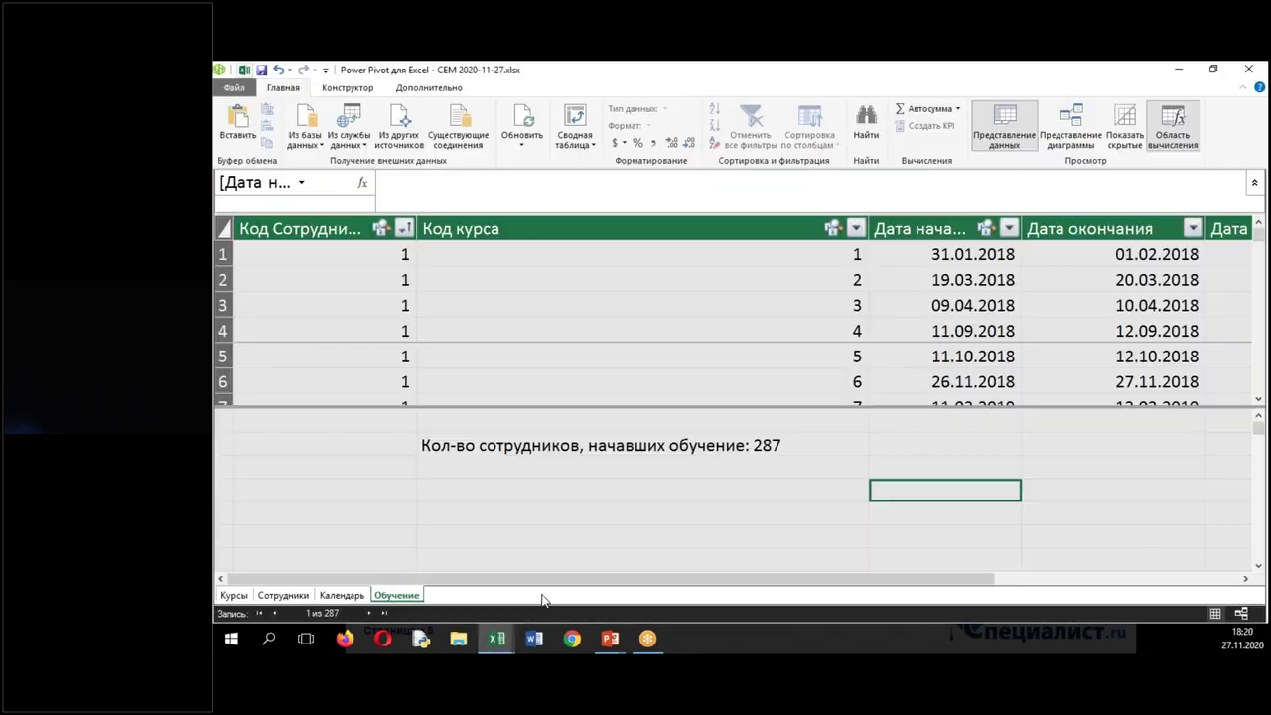
left_click(515, 470)
left_click(558, 451)
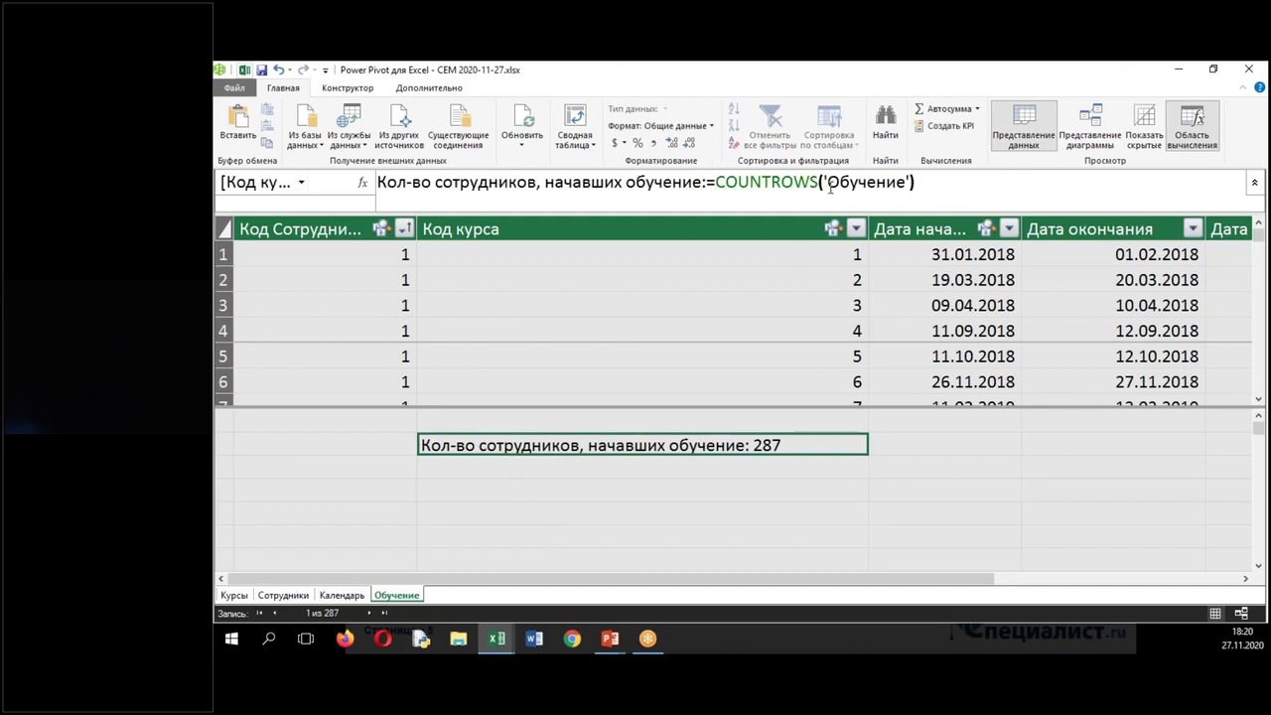
left_click(830, 189)
key("ctrl+a")
key("ctrl+c")
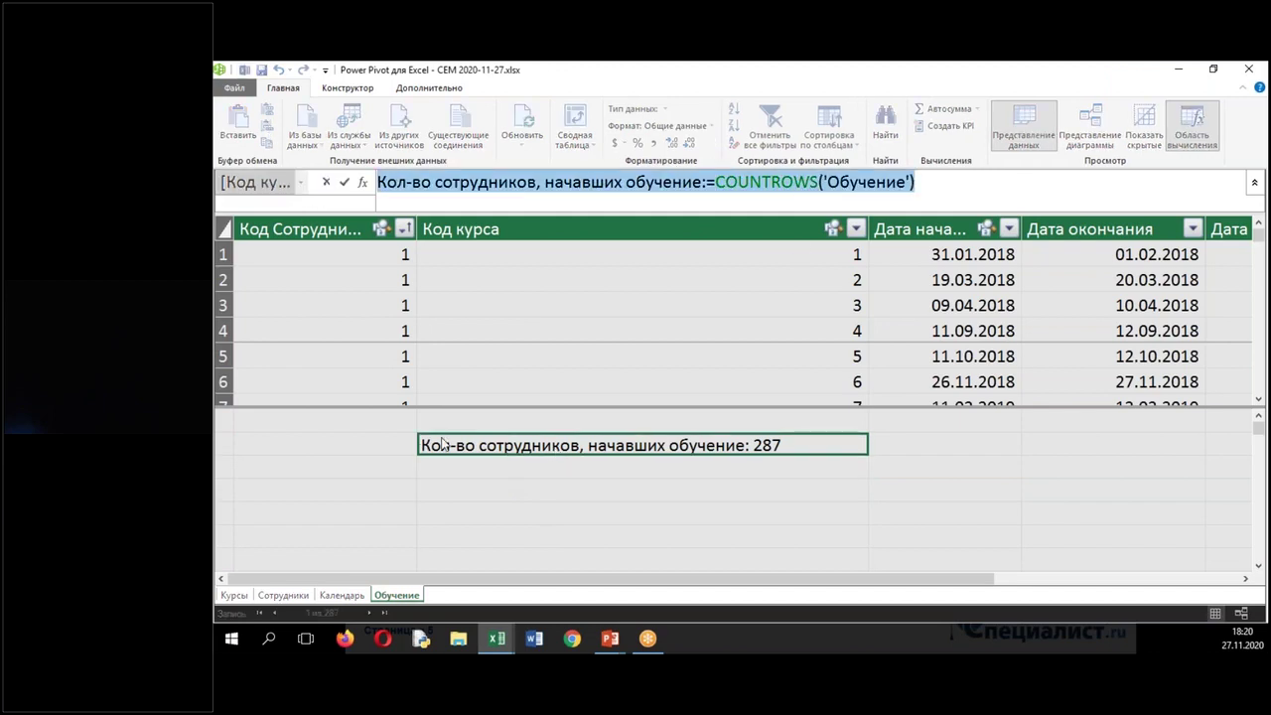
key("Escape")
left_click(487, 467)
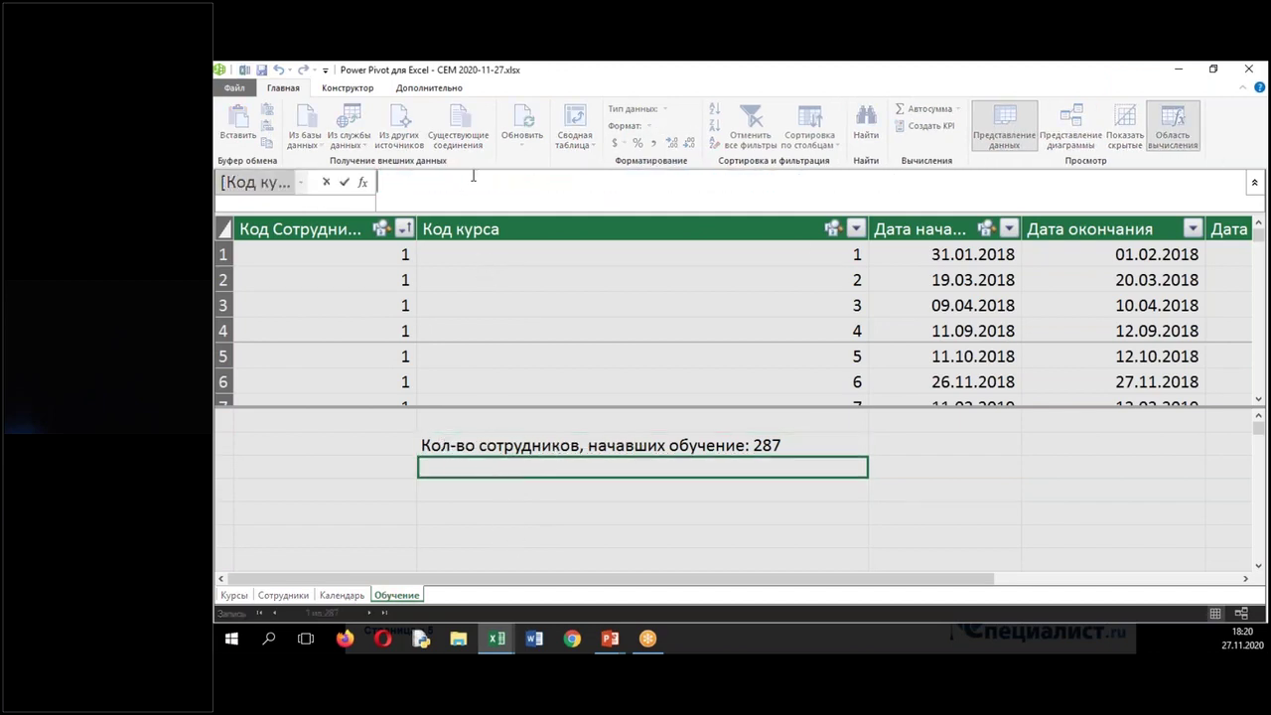
key("ctrl+v")
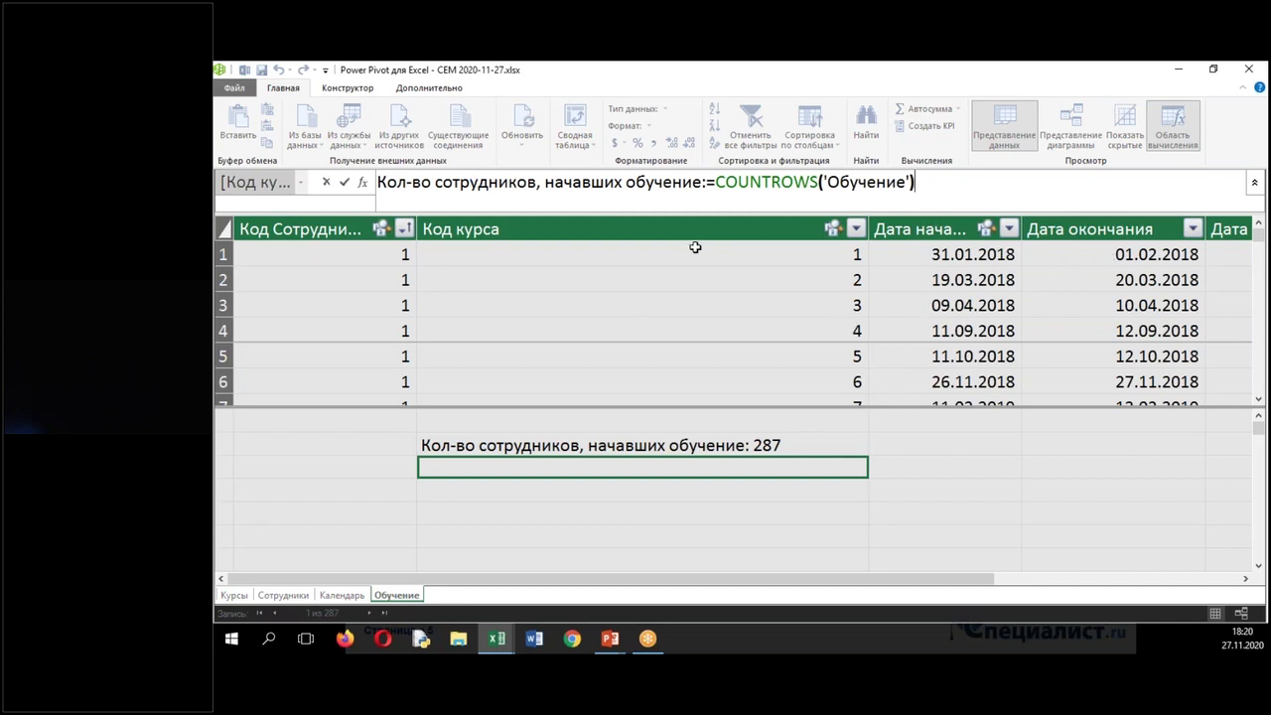
Rename the copied measure as "Кол-во сотрудников, окончивших обучение" and commit the formula.
left_click_drag(544, 181, 592, 180)
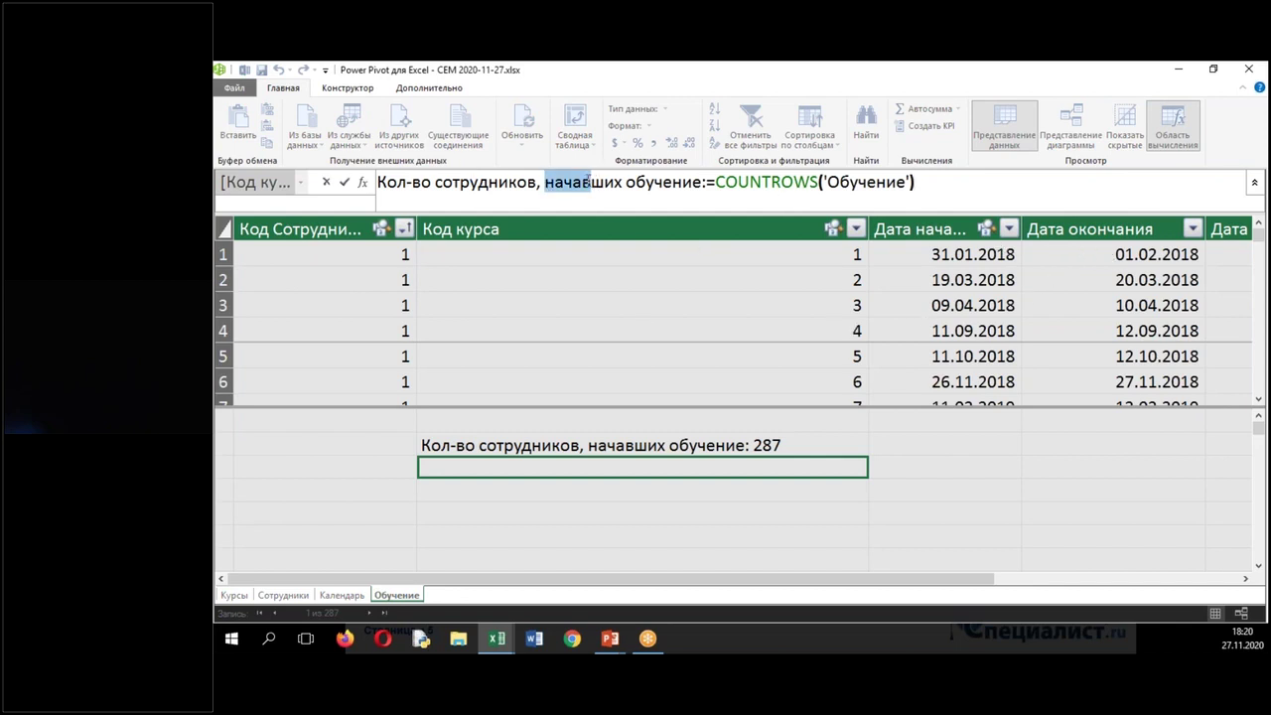
type("jrjy")
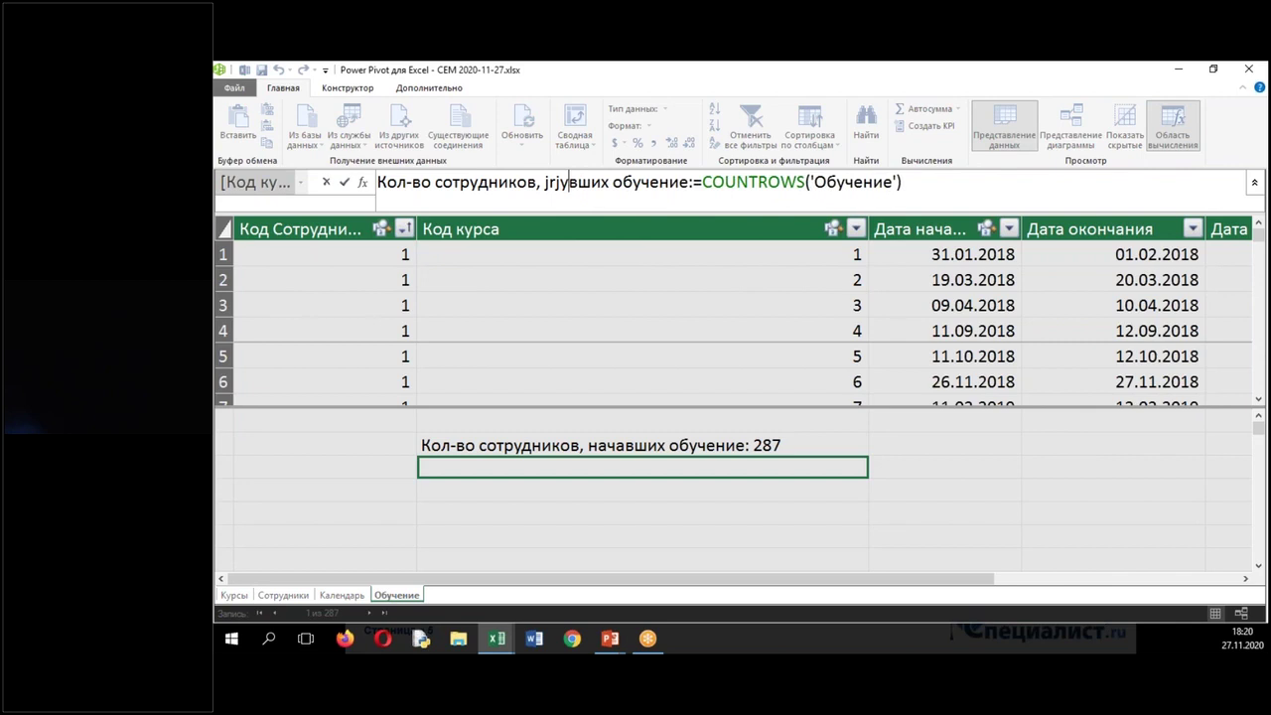
key("BackSpace")
key("BackSpace")
key("BackSpace")
key("BackSpace")
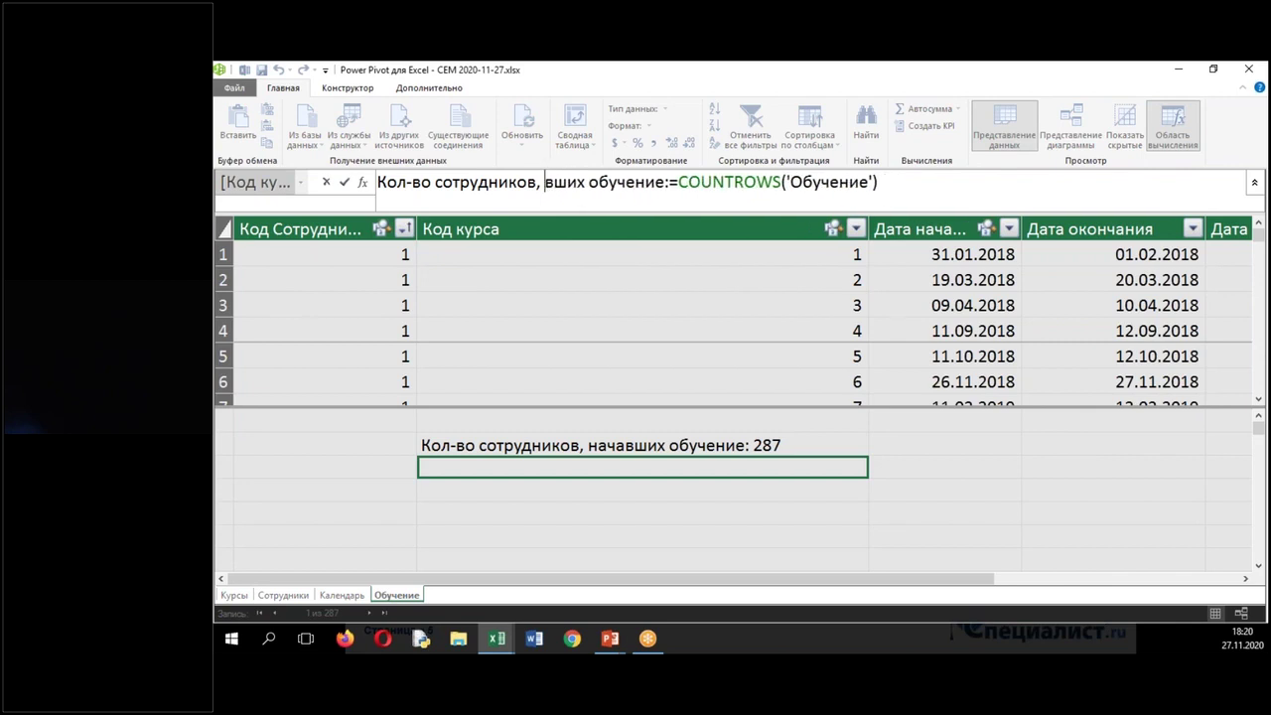
type("окончив")
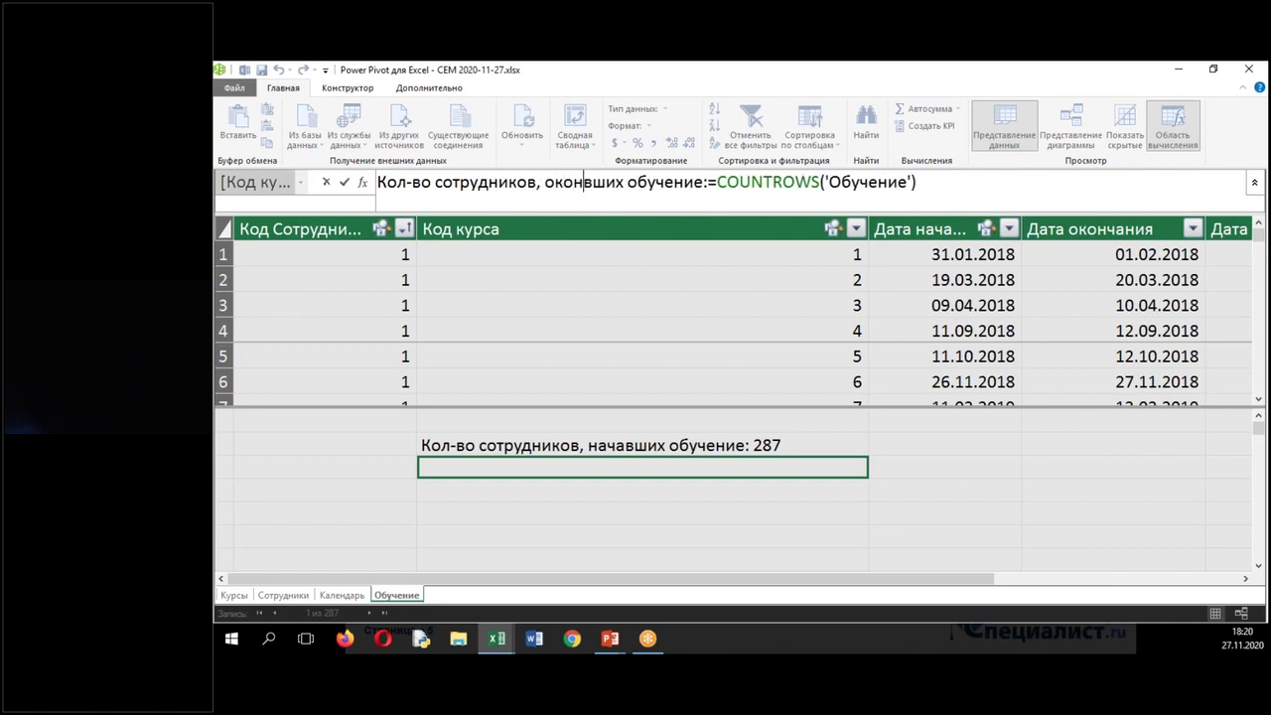
key("Delete")
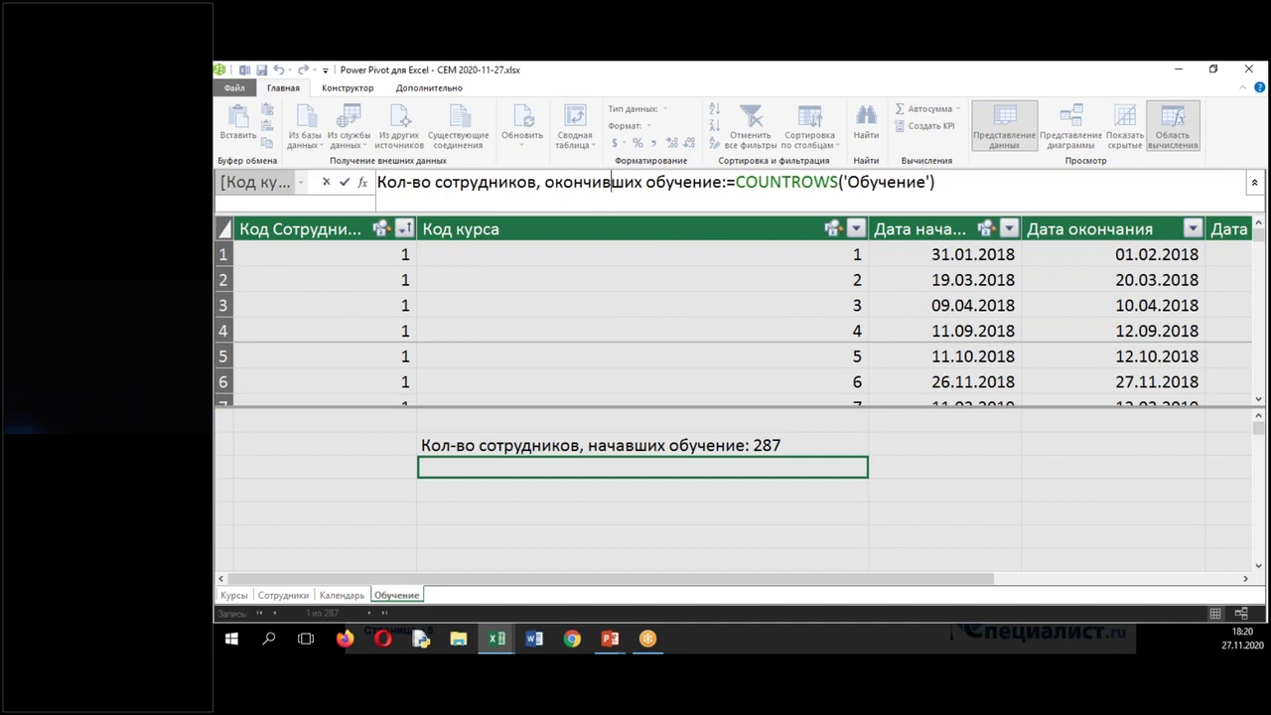
key("Return")
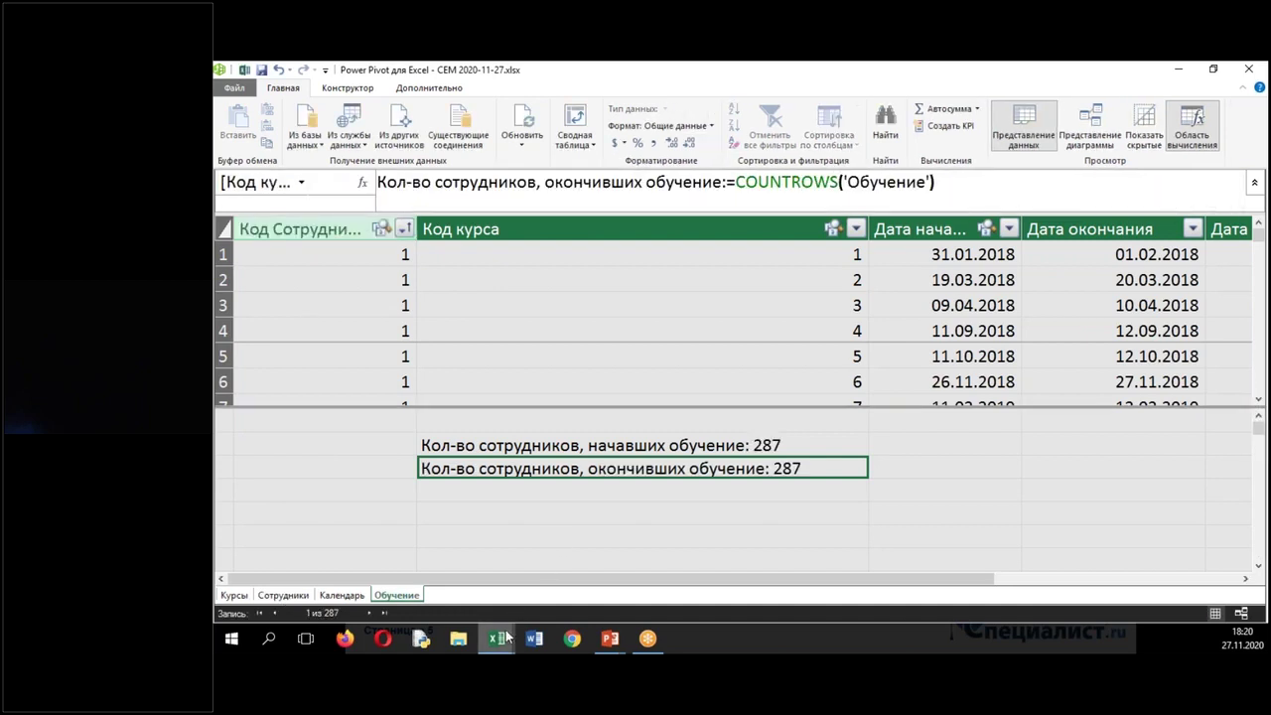
Return to the Excel workbook and add the Кол-во сотрудников, окончивших обучение measure to the pivot table's values.
mouse_move(499, 639)
left_click(473, 597)
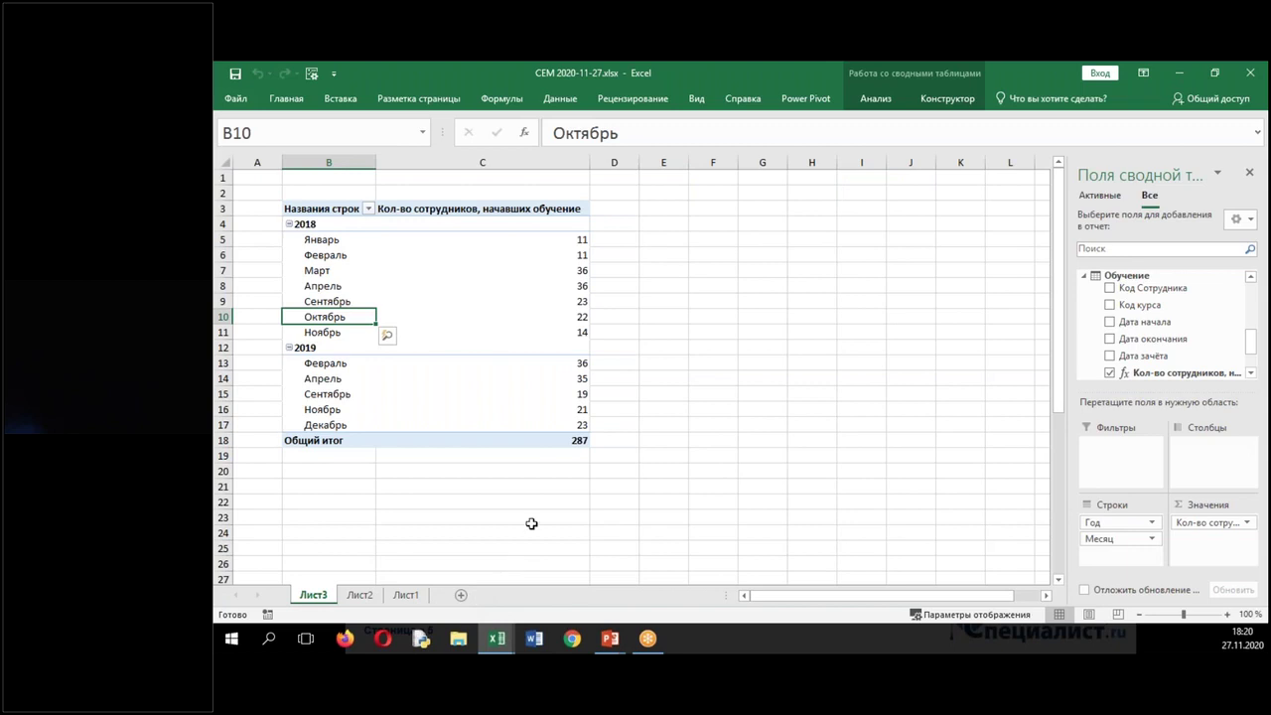
left_click_drag(1254, 345, 1253, 357)
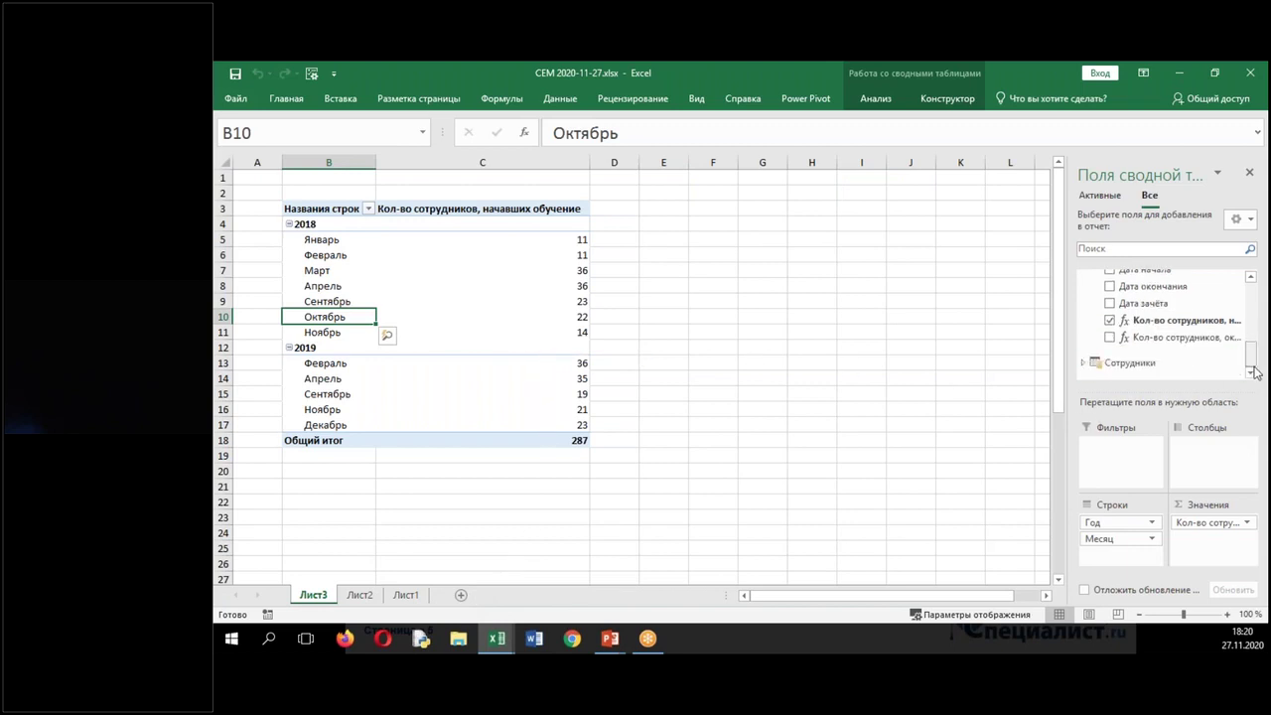
left_click(1109, 338)
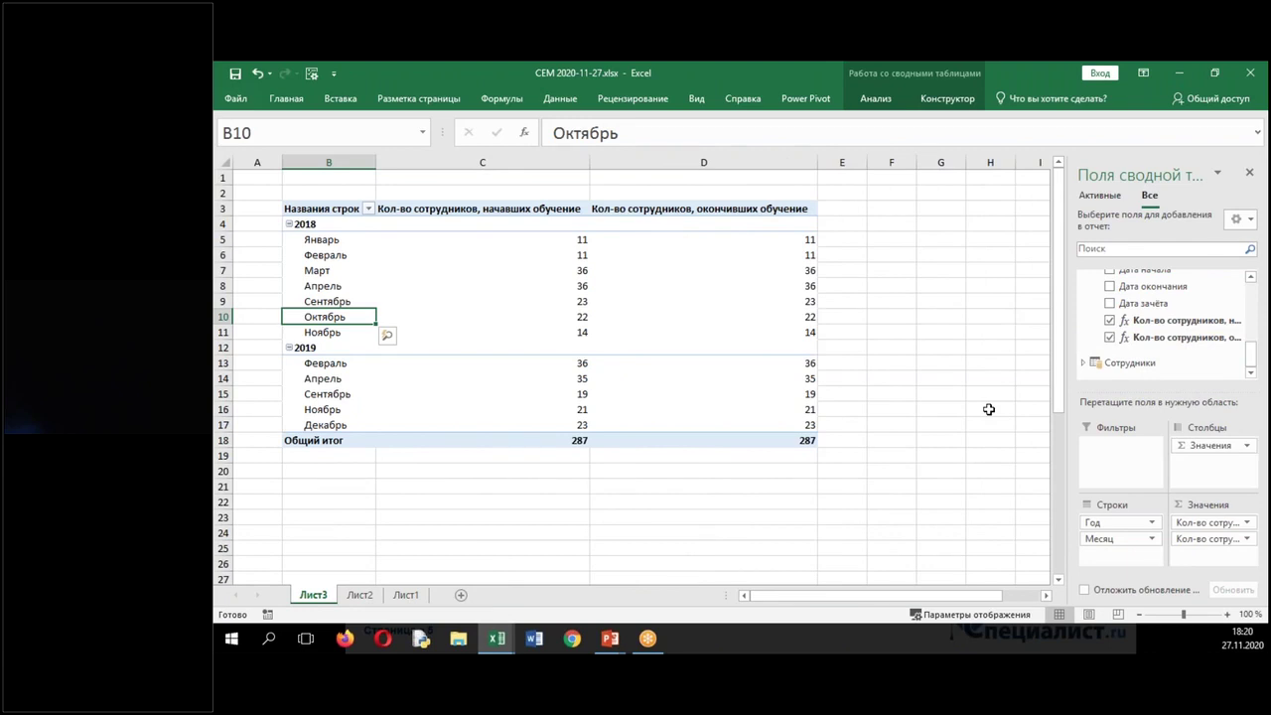
Switch to Power Pivot, show the model as a diagram and inspect which fields link Календарь and Обучение.
left_click(502, 644)
left_click(566, 593)
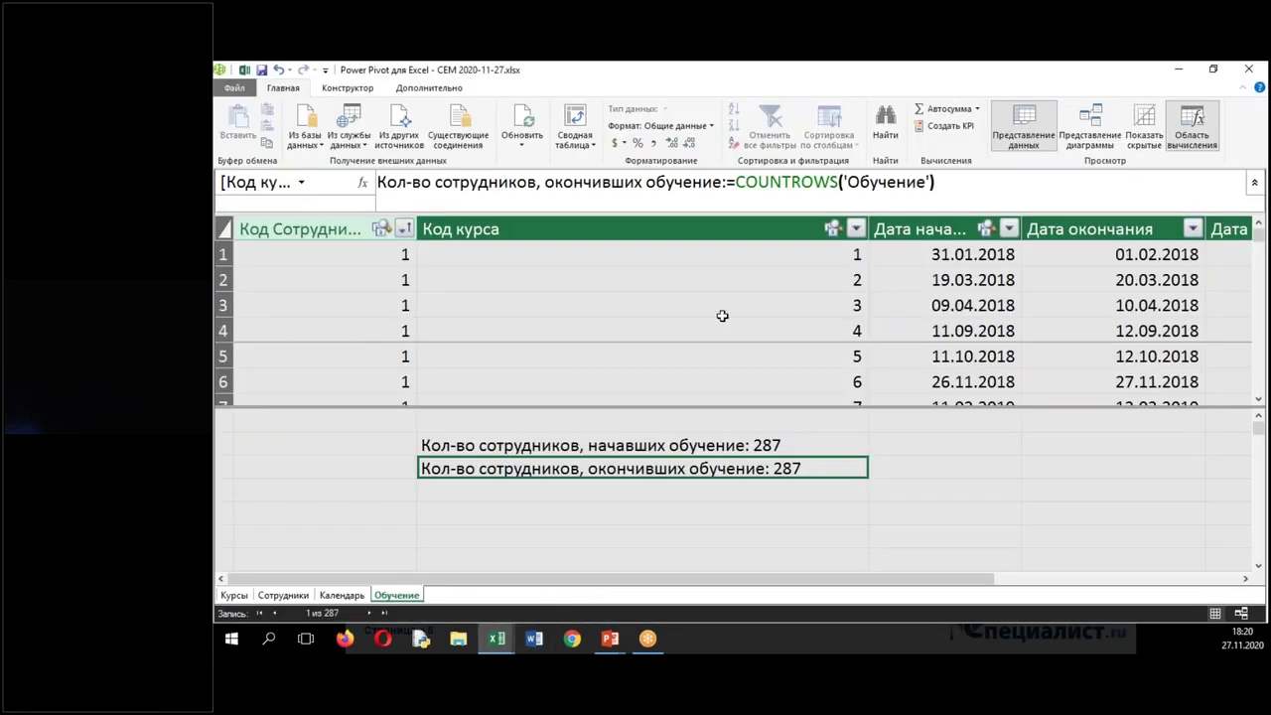
left_click(1069, 126)
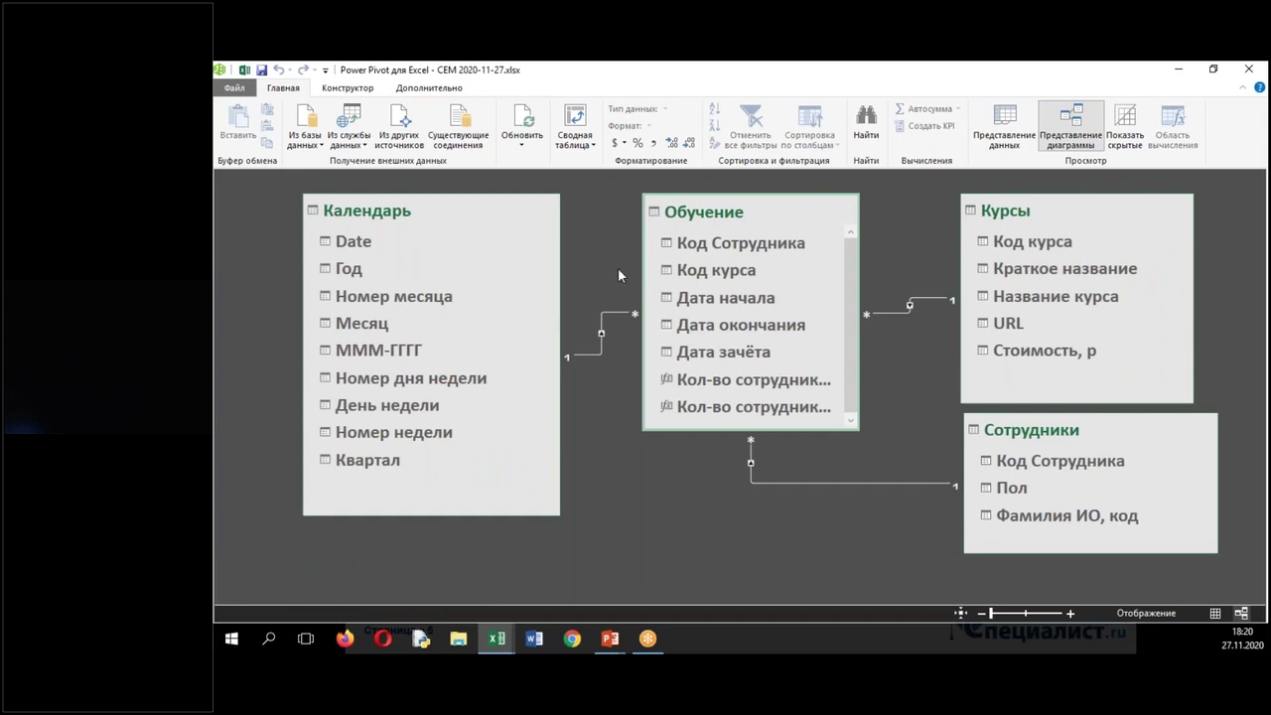
left_click(588, 354)
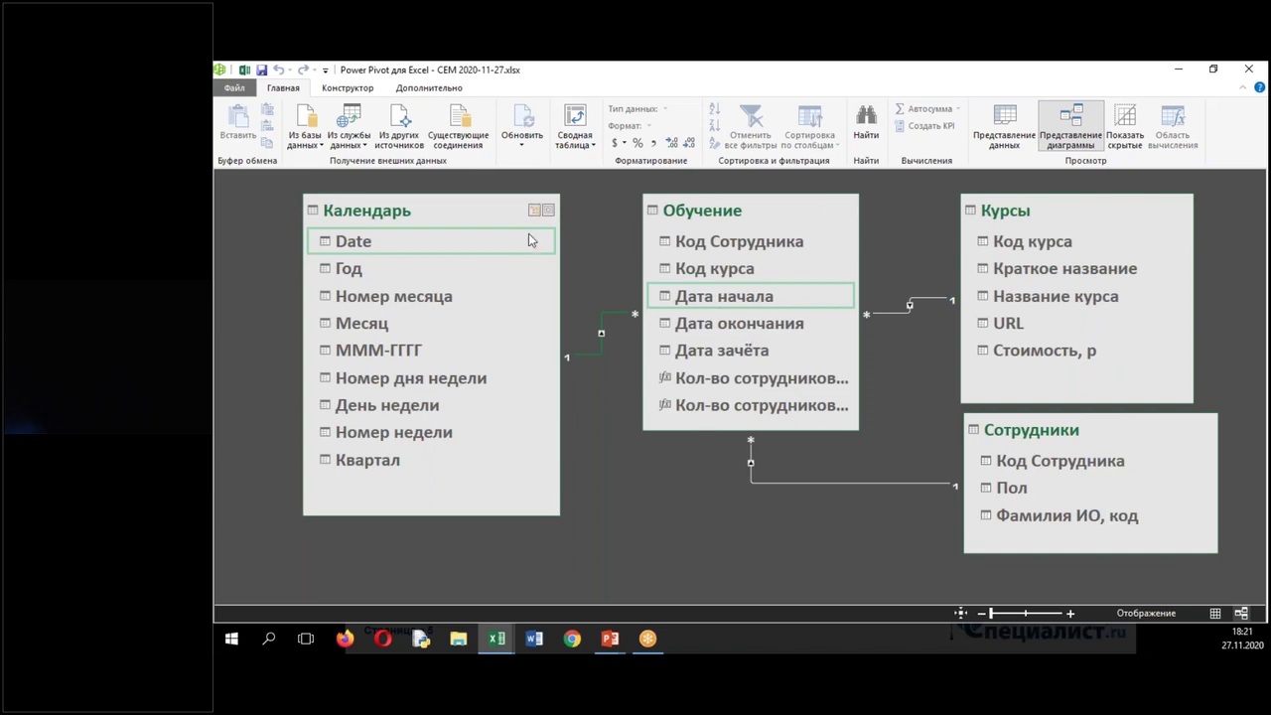
Create a second relationship from Date in Календарь to Дата окончания in Обучение, and space the two tables farther apart.
left_click_drag(500, 207, 495, 209)
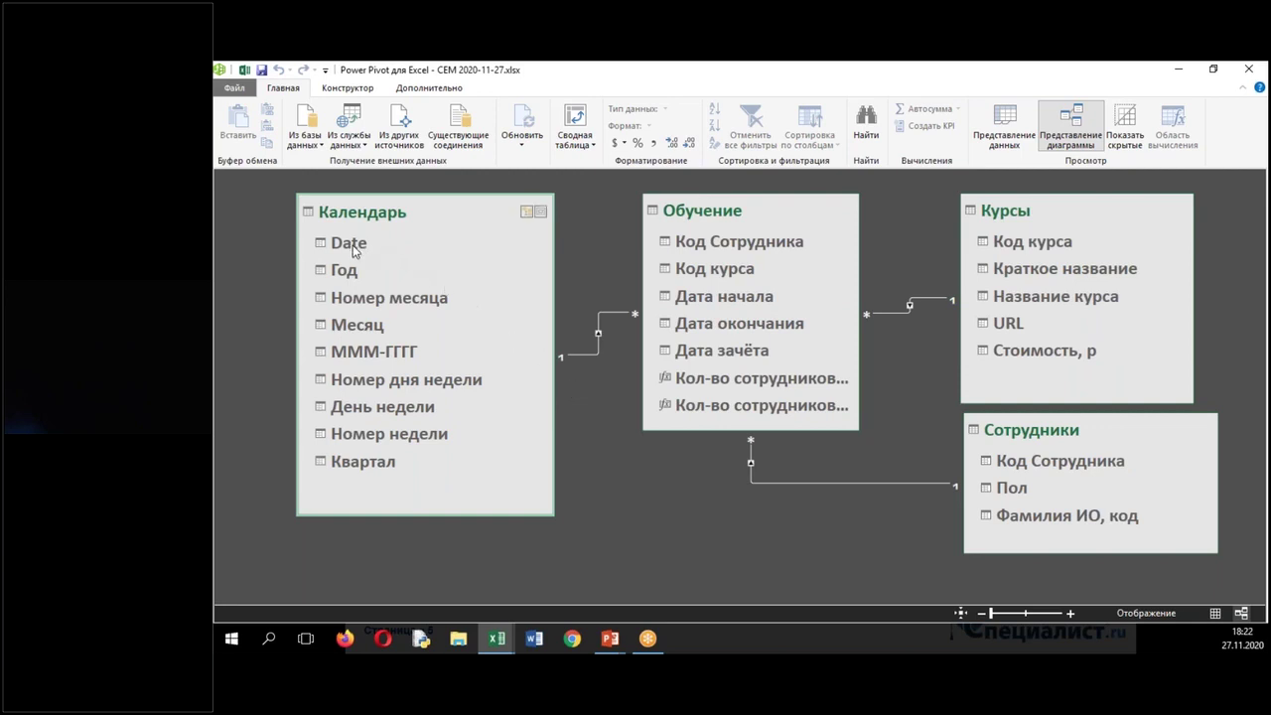
left_click_drag(354, 250, 708, 331)
left_click_drag(710, 224, 748, 231)
left_click(614, 330)
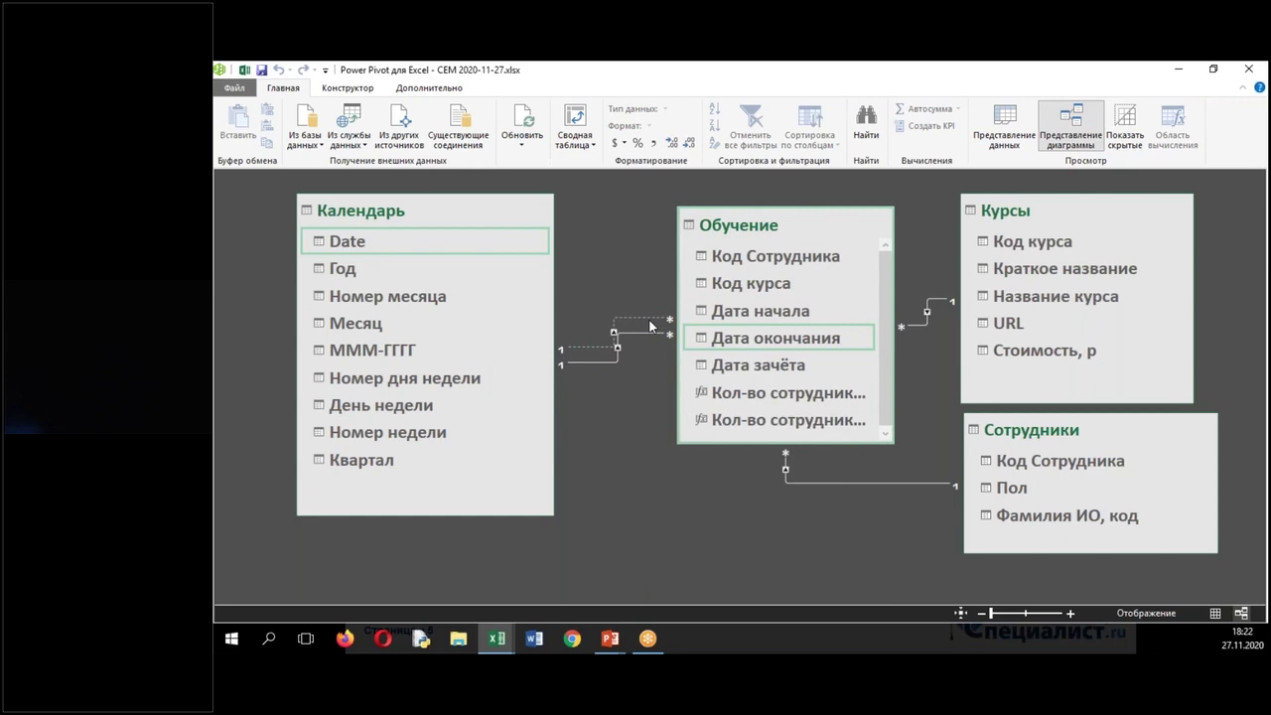
left_click(642, 375)
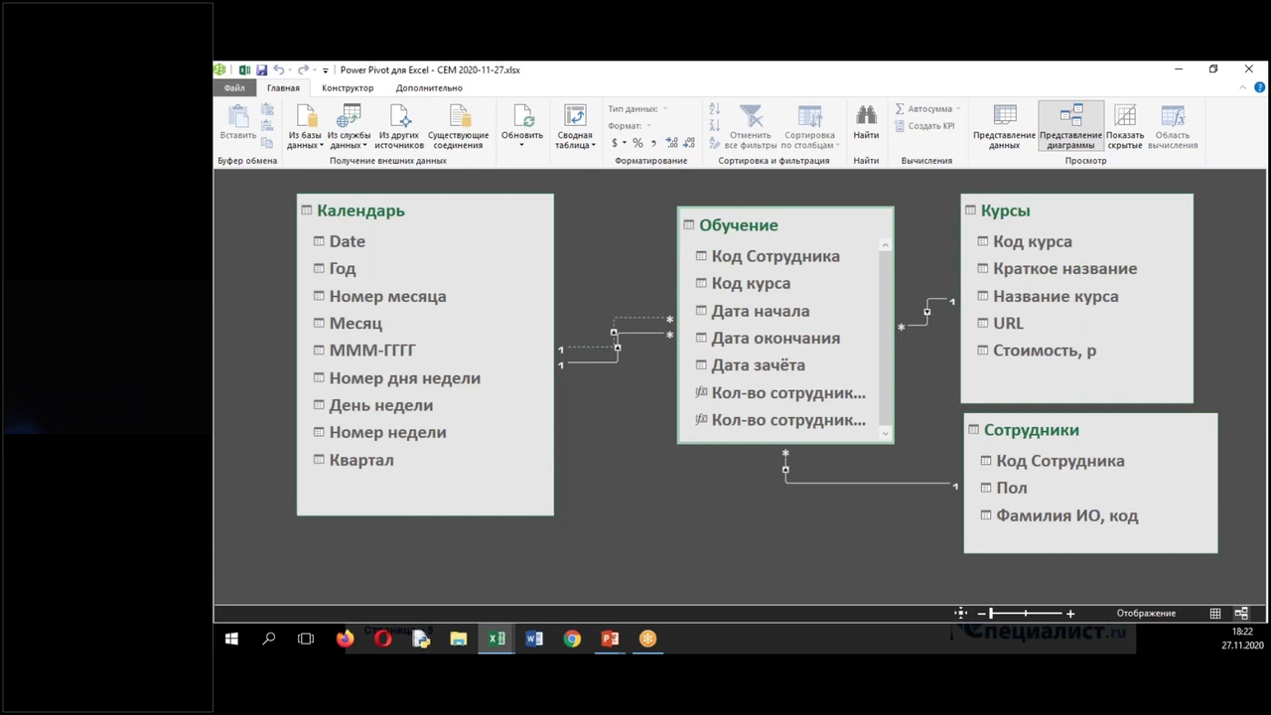
key("alt+Tab")
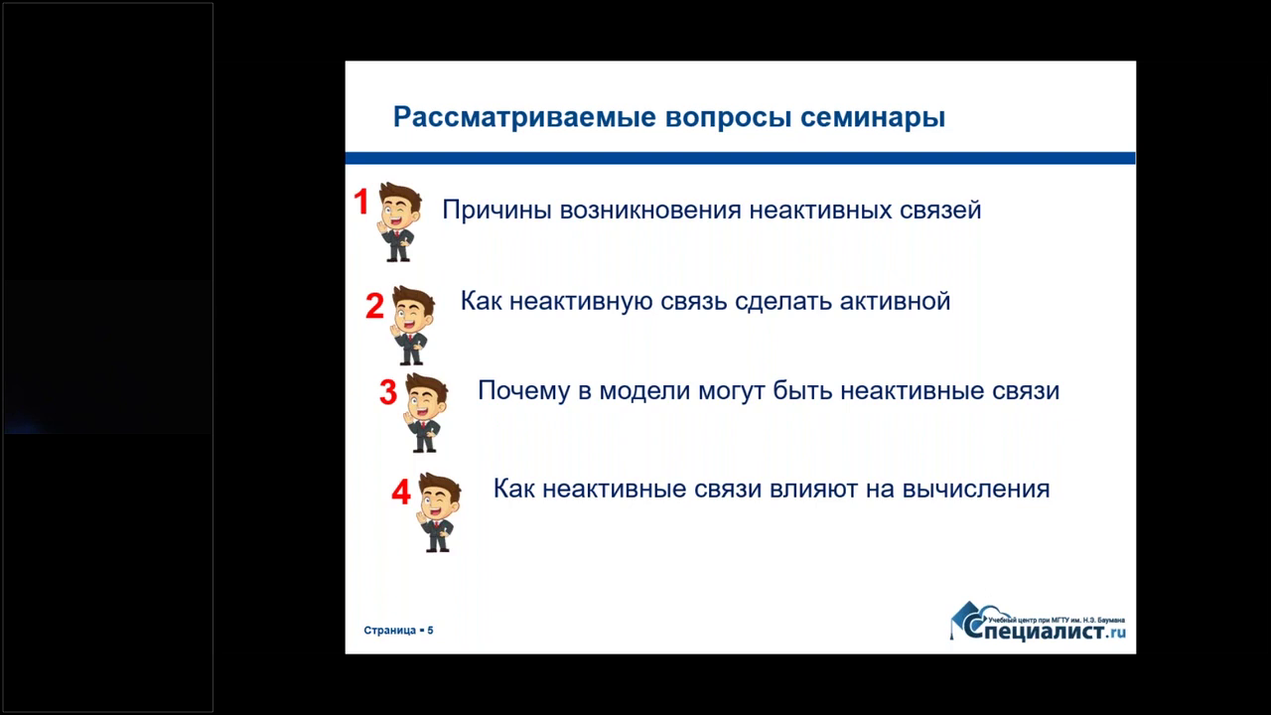
left_click(562, 475)
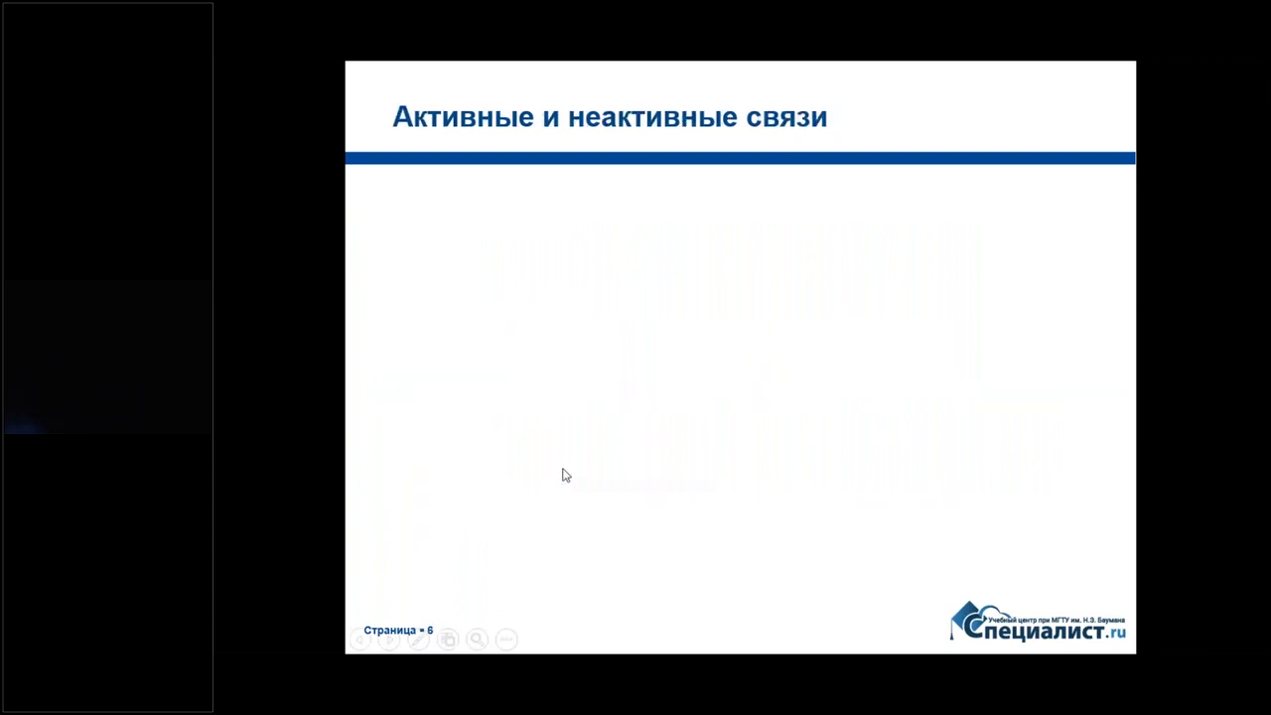
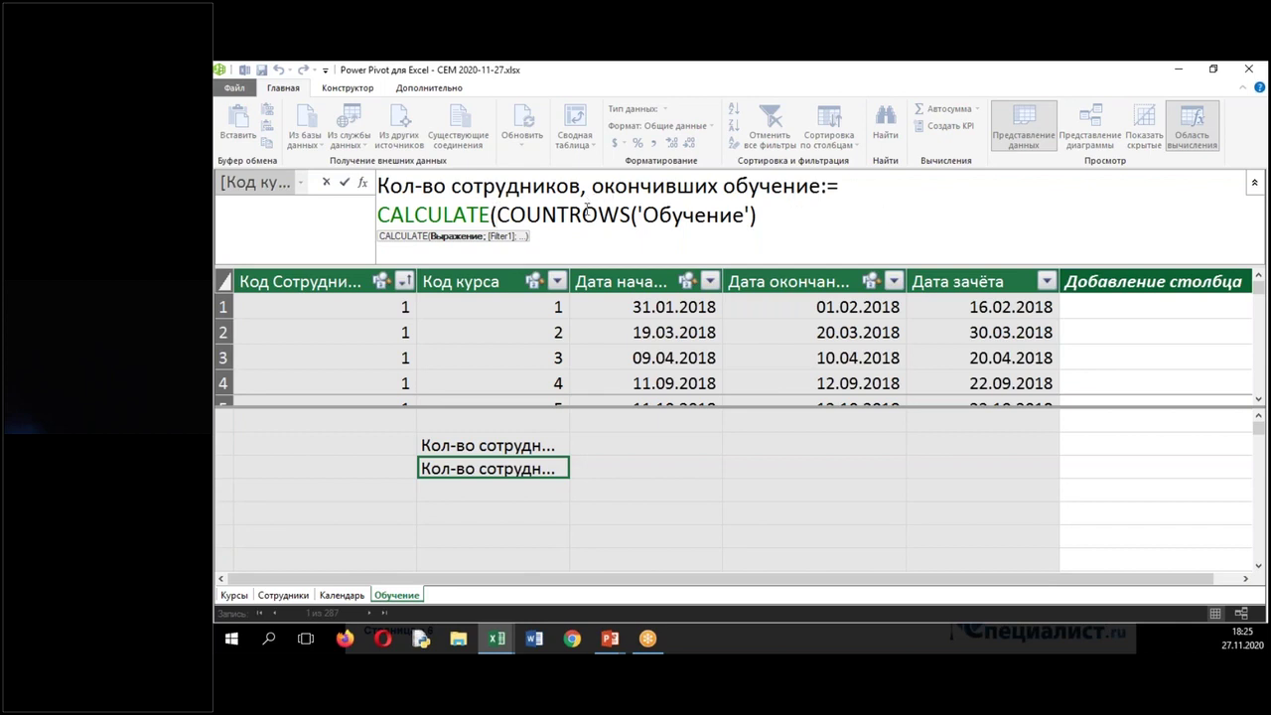
Add a USERELATIONSHIP filter to the CALCULATE formula of the окончивших обучение measure, with 'Календарь'[Date] as its first column.
left_click(798, 224)
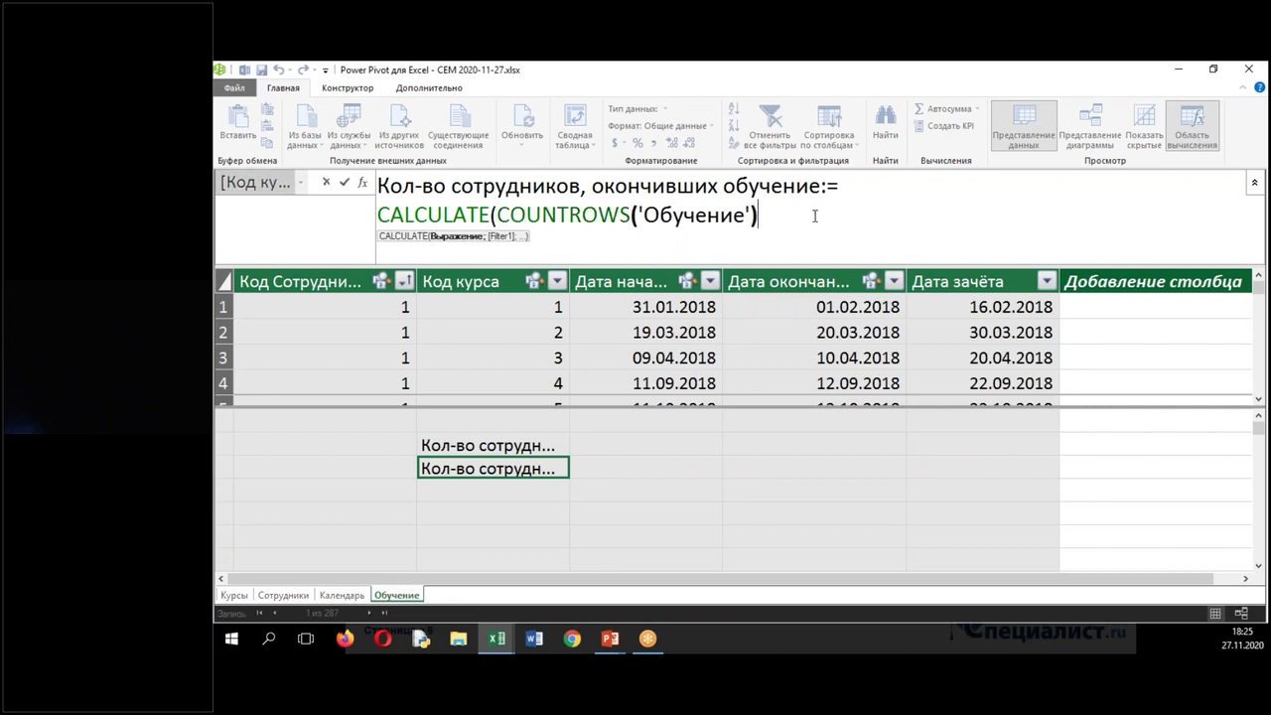
type(";")
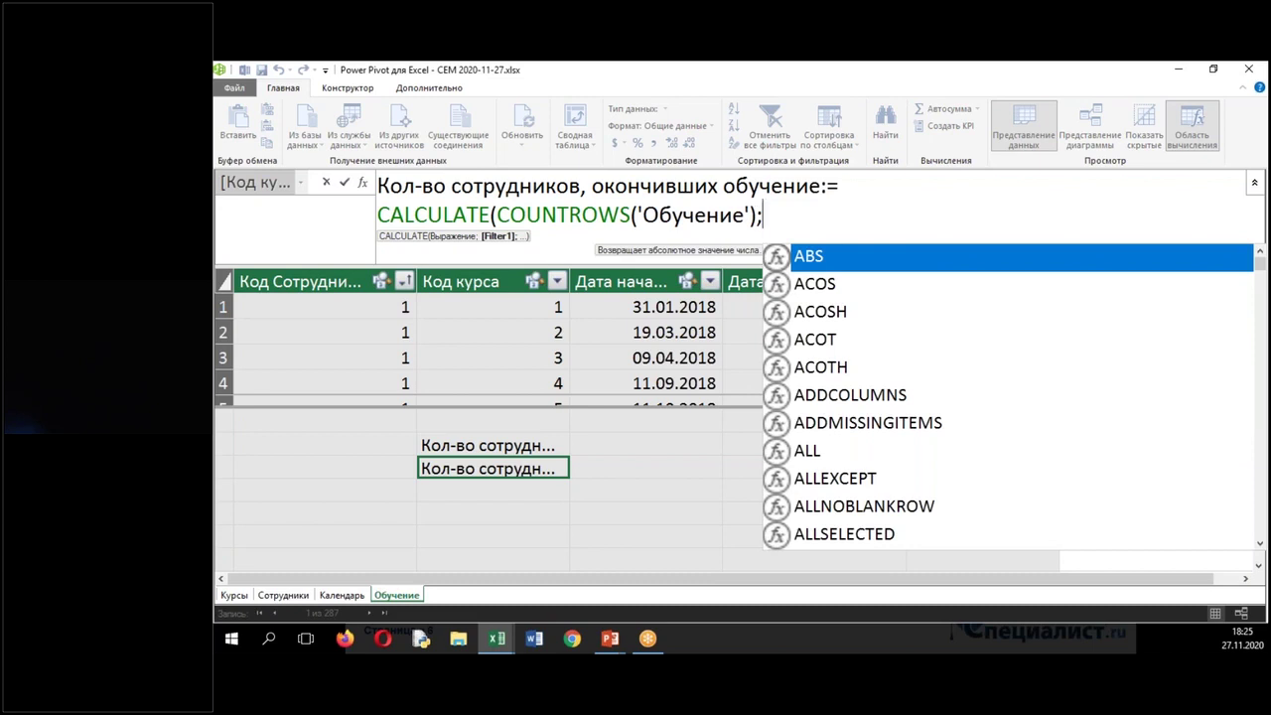
type("us")
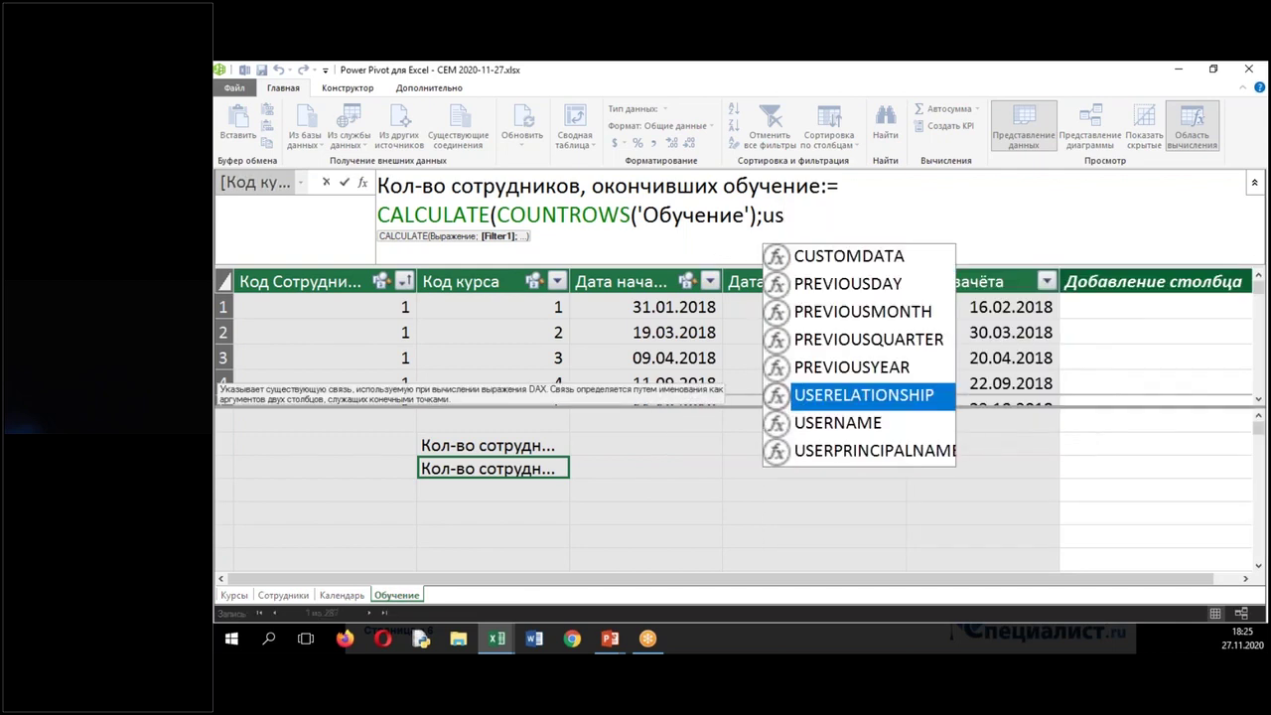
key("Tab")
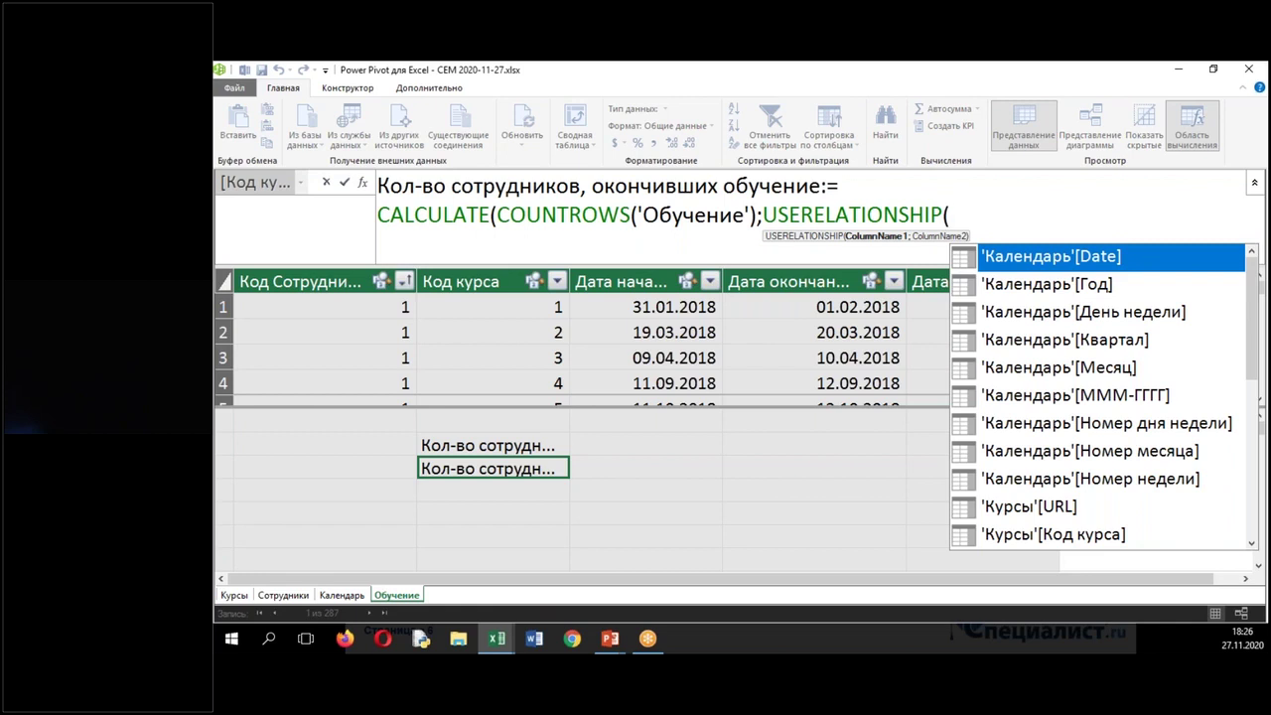
key("Tab")
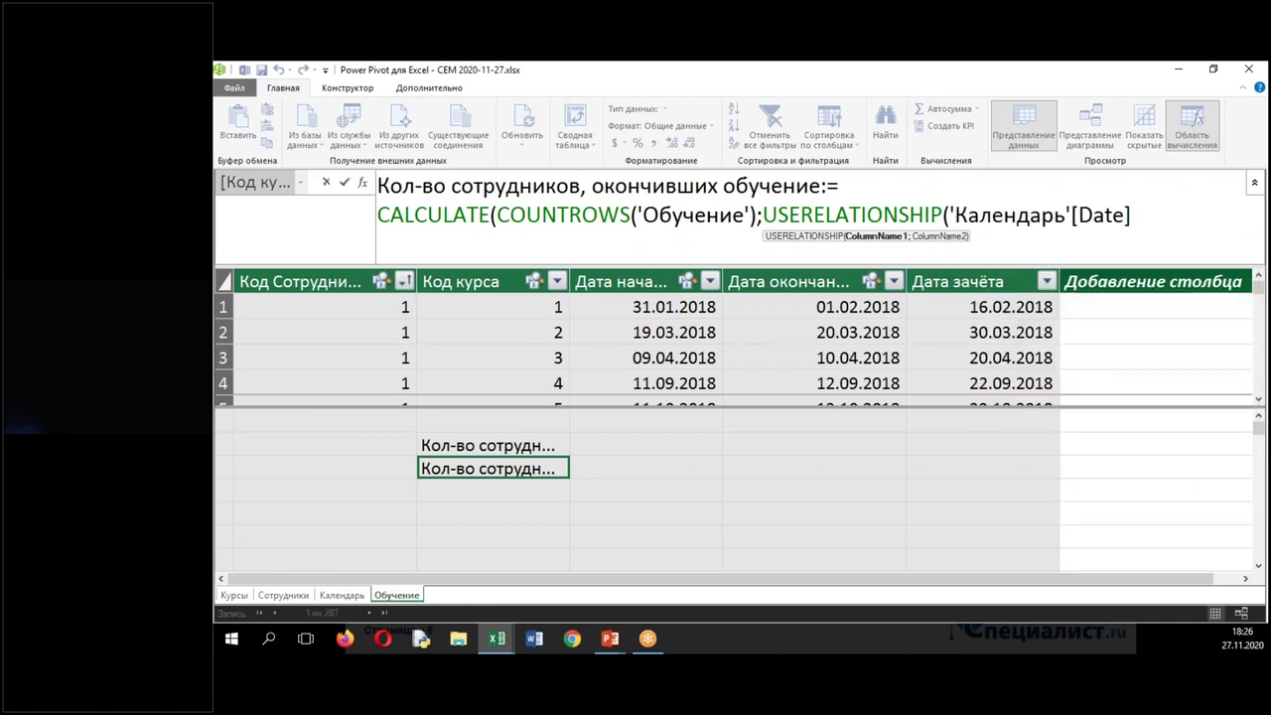
type(";")
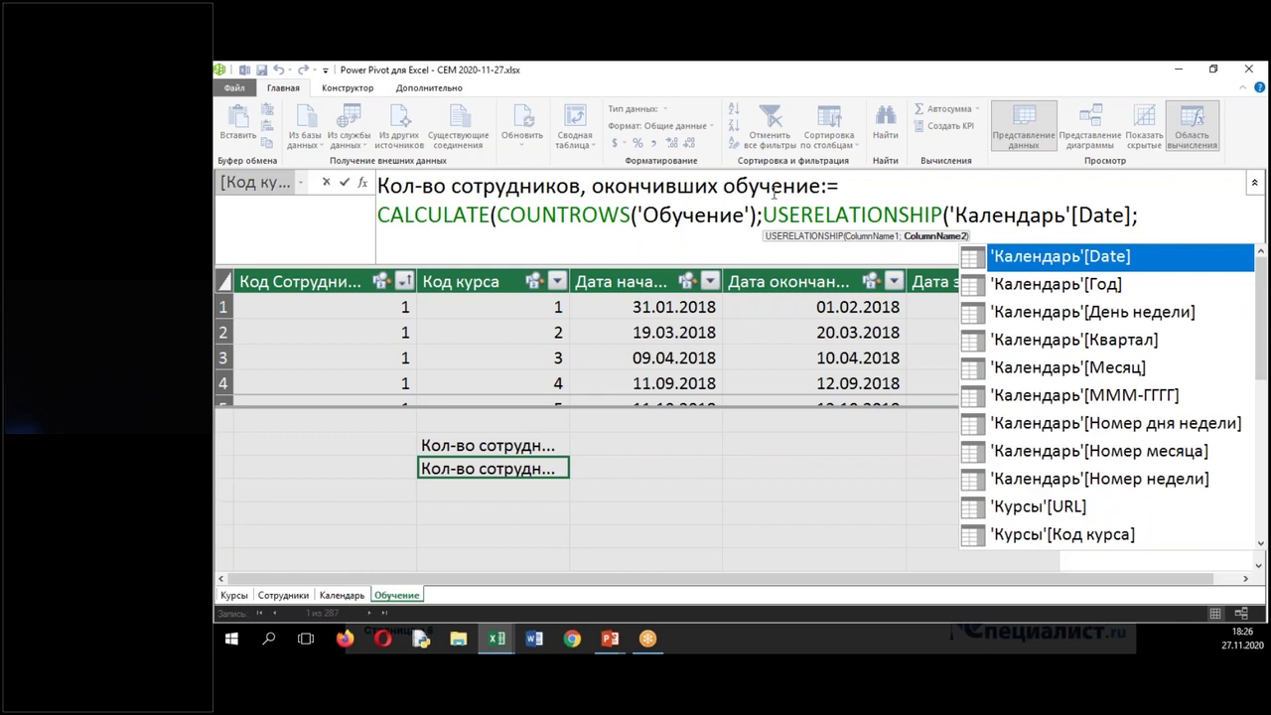
Break the formula so that USERELATIONSHIP starts on its own line, and return to the end of its arguments.
left_click(763, 217)
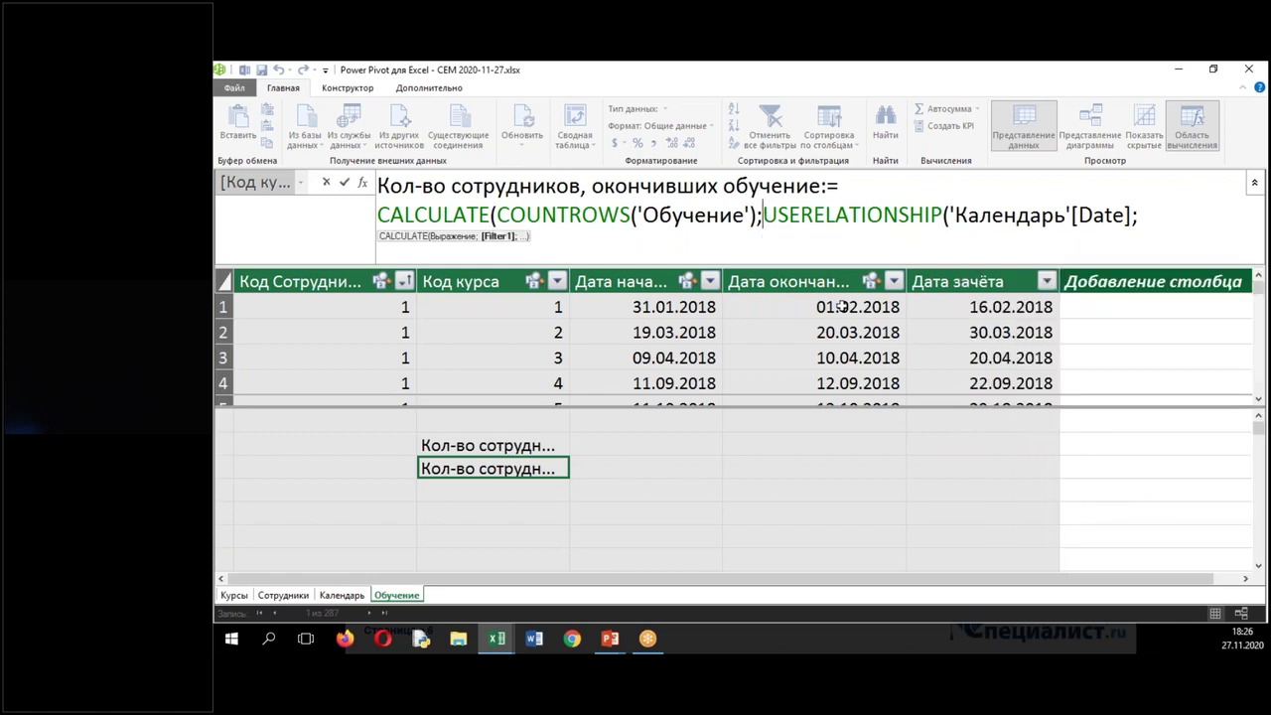
key("shift+Return")
left_click(784, 245)
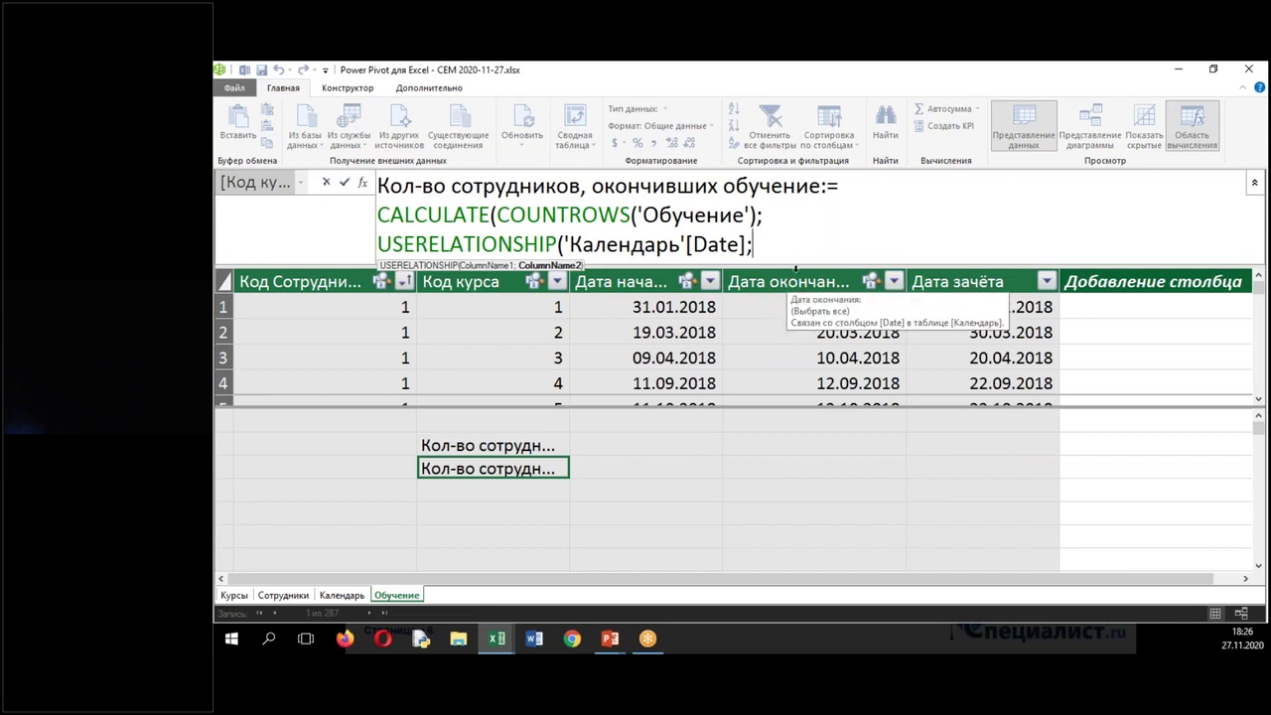
Enter 'Обучение'[Дата окончания] as the second column of USERELATIONSHIP and close the function's parenthesis.
type("'")
key("Down")
key("Down")
key("Down")
key("Down")
key("Down")
key("Down")
key("Down")
key("Down")
key("Down")
key("Down")
key("Down")
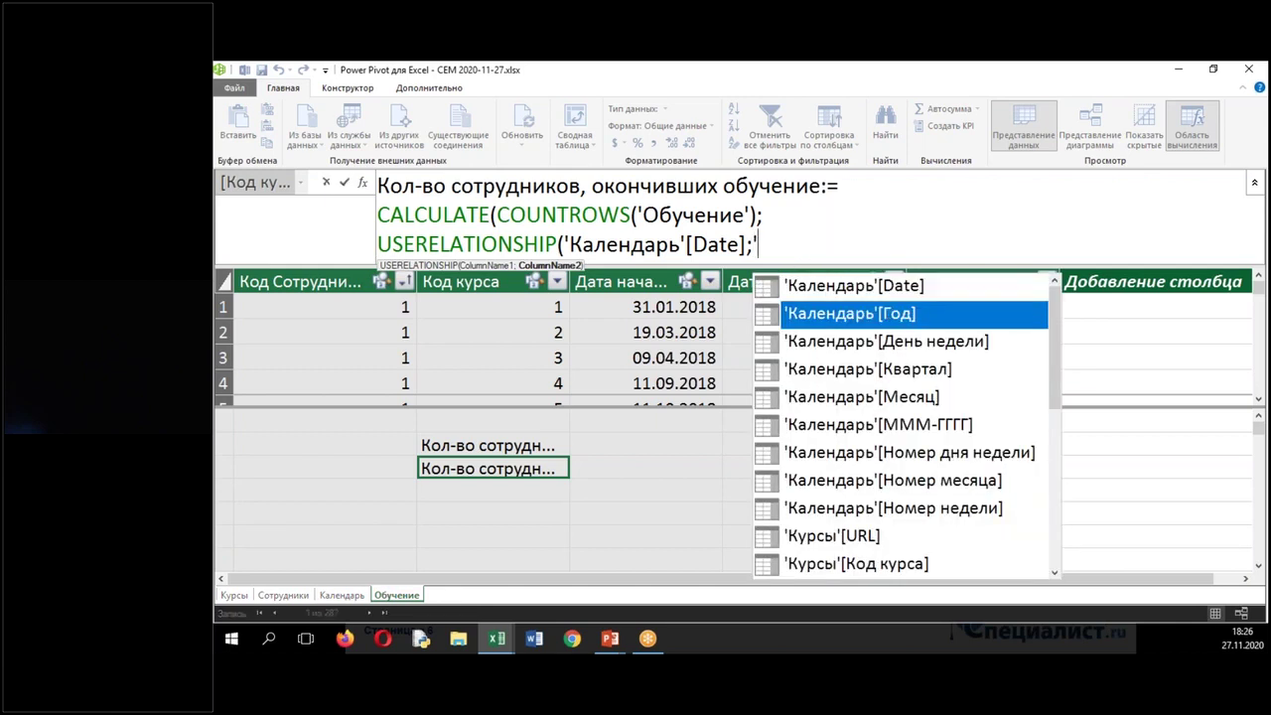
key("Down")
key("Down")
key("Down")
key("Down")
key("Down")
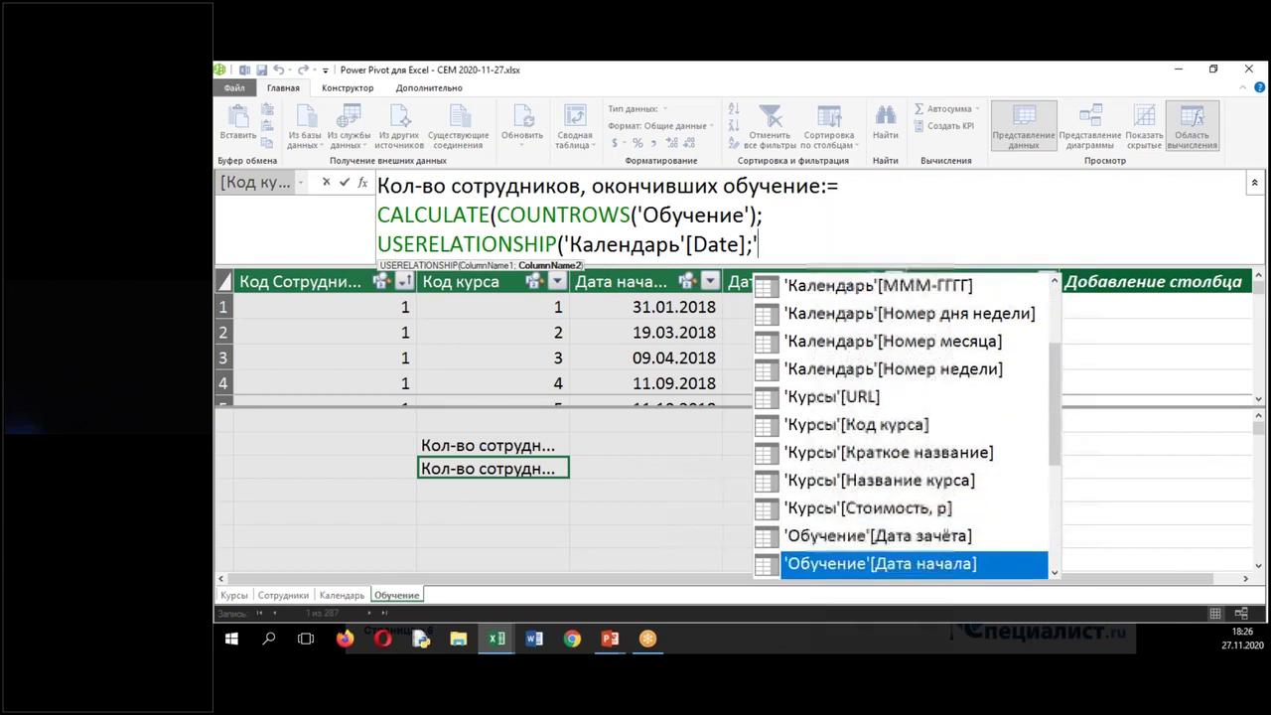
key("Up")
key("Down")
key("Tab")
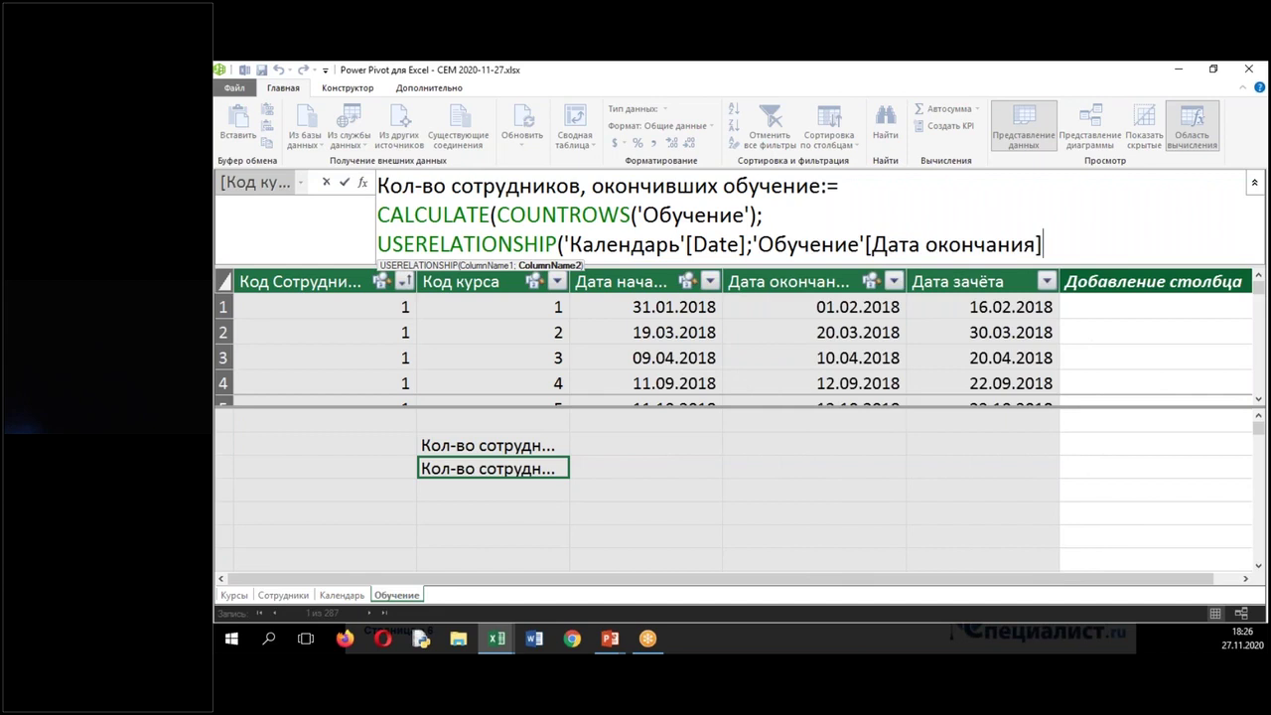
type(")")
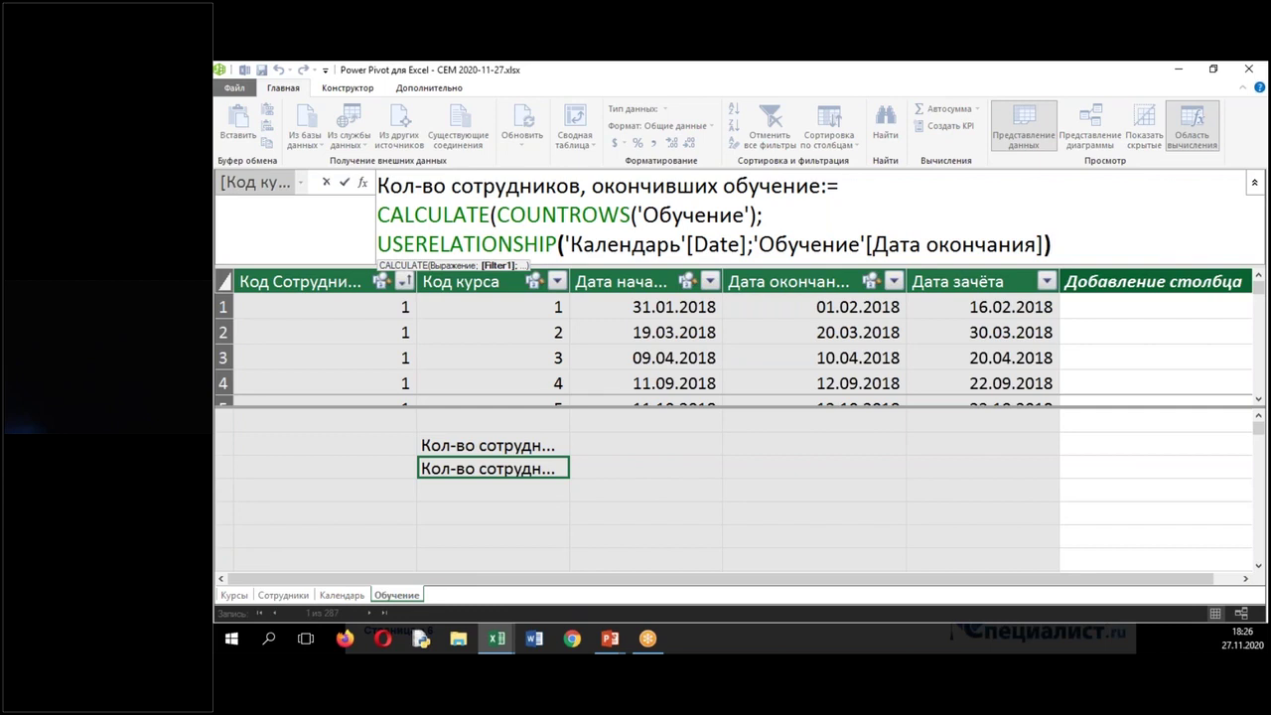
Close the CALCULATE function, commit the окончивших обучение measure, and widen the Код курса column to fit the measure names.
type(")")
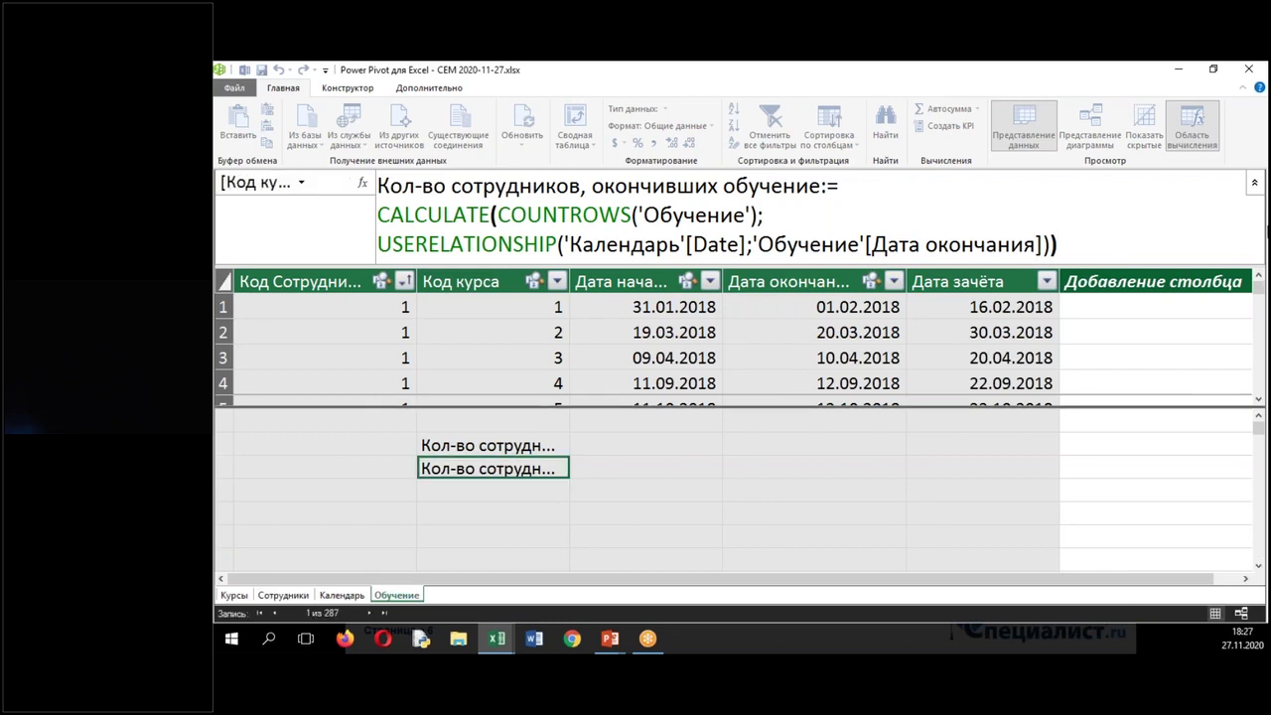
key("Return")
left_click_drag(569, 297, 811, 288)
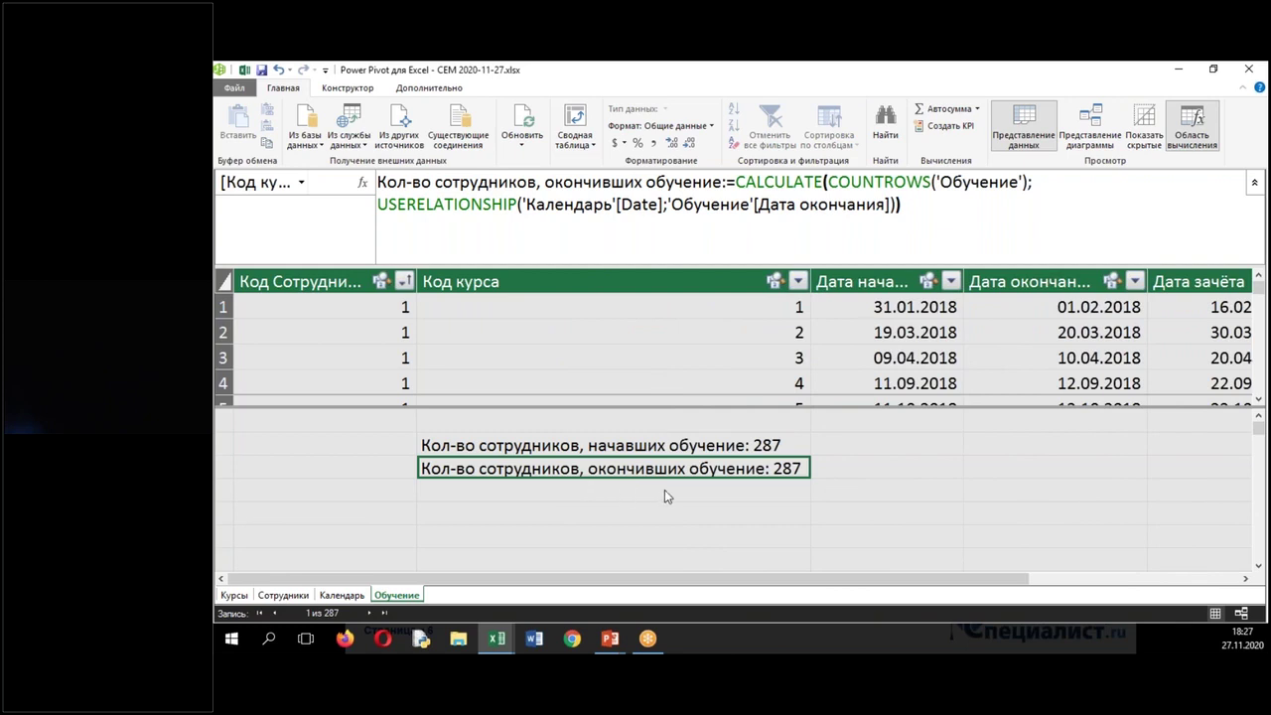
Switch to the Excel workbook and compare the monthly counts of employees who started and finished training in the pivot table.
left_click(245, 72)
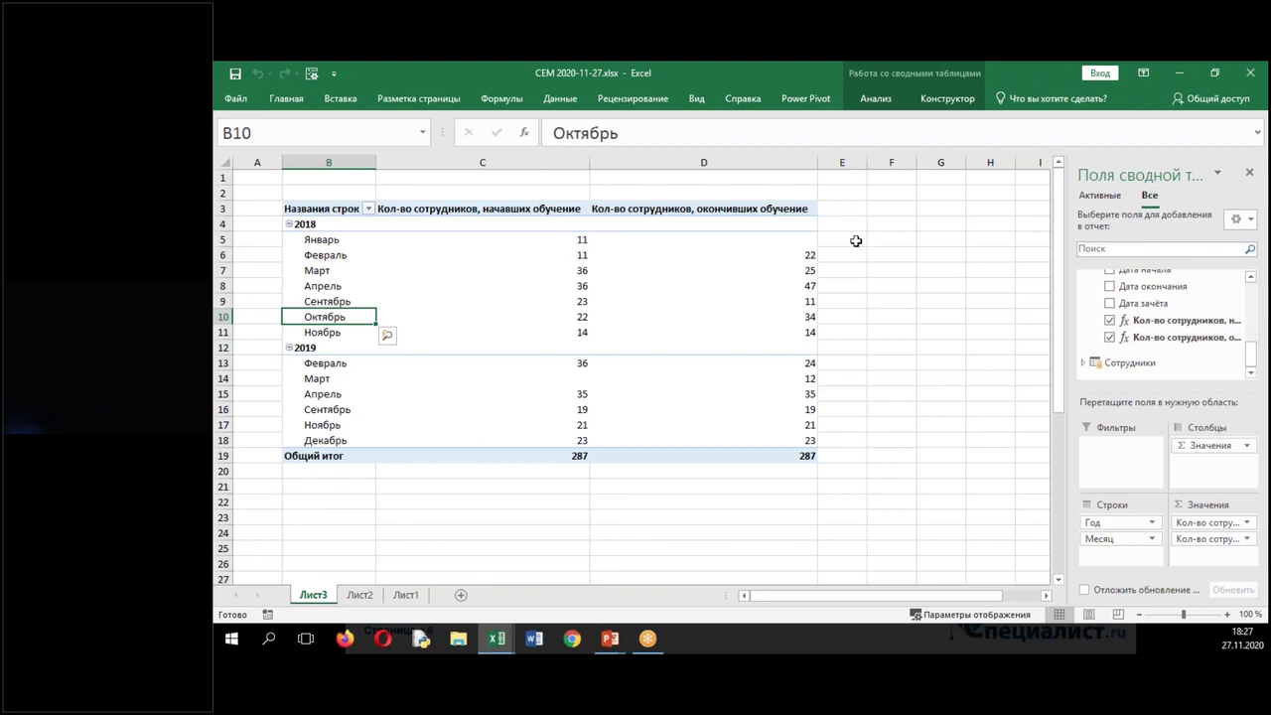
mouse_move(810, 242)
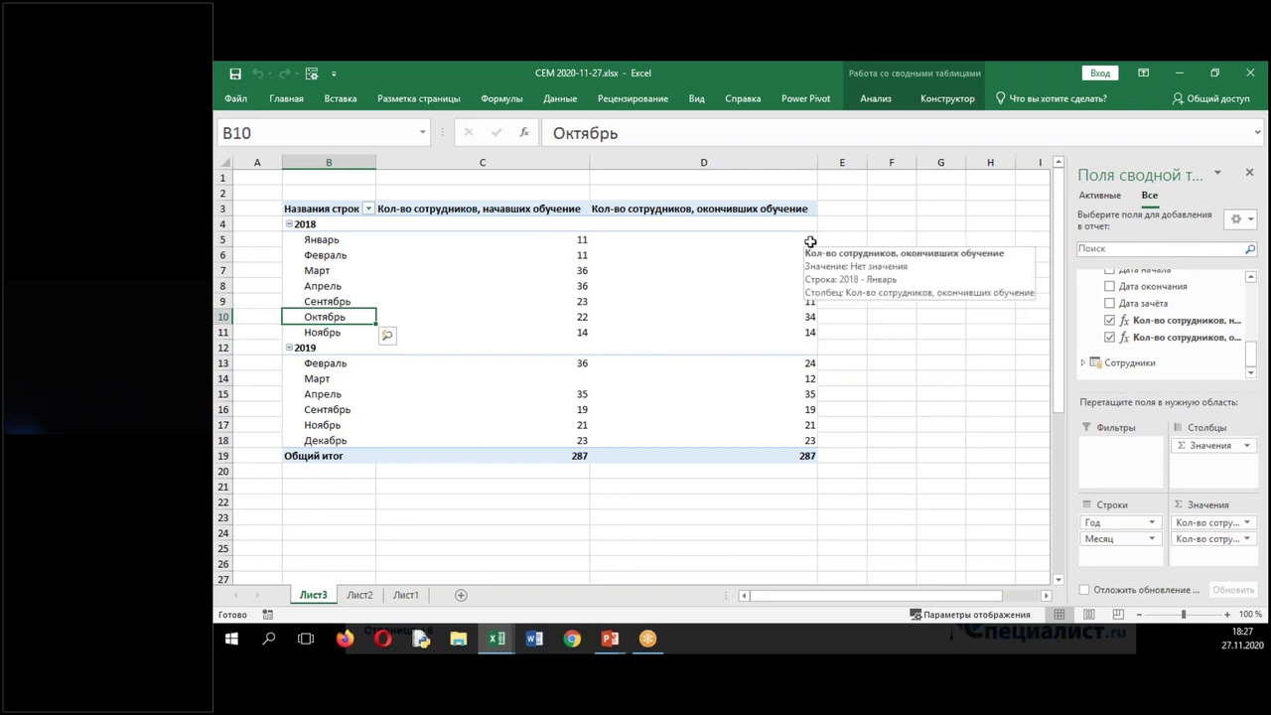
mouse_move(564, 237)
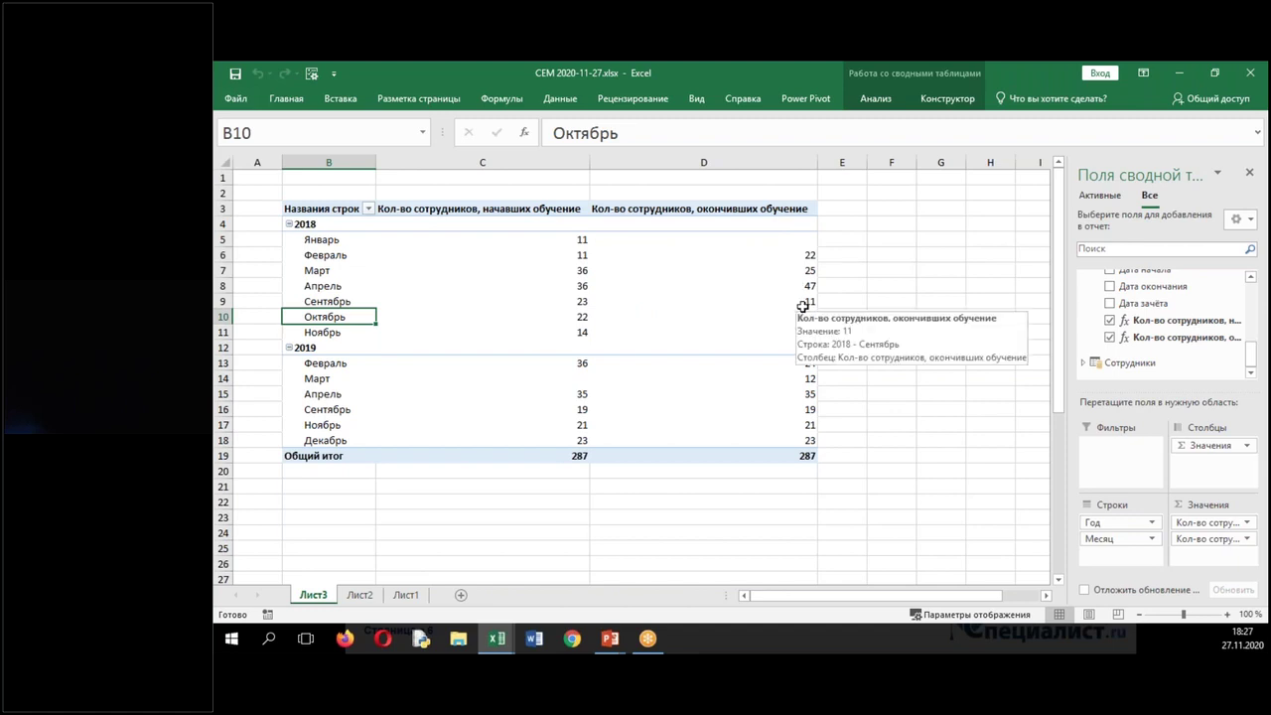
mouse_move(604, 270)
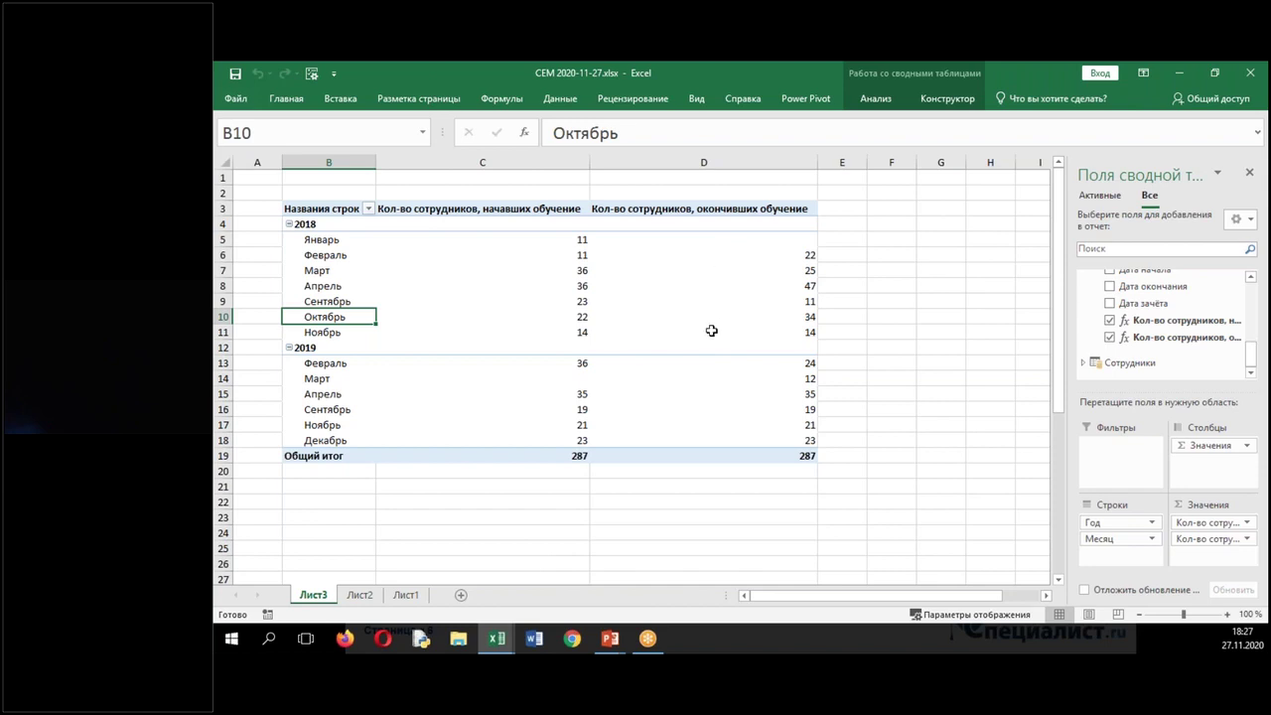
mouse_move(713, 340)
Reopen the Power Pivot data model and copy the окончивших обучение measure's formula into the empty calculation cell below it.
left_click(805, 98)
left_click(246, 139)
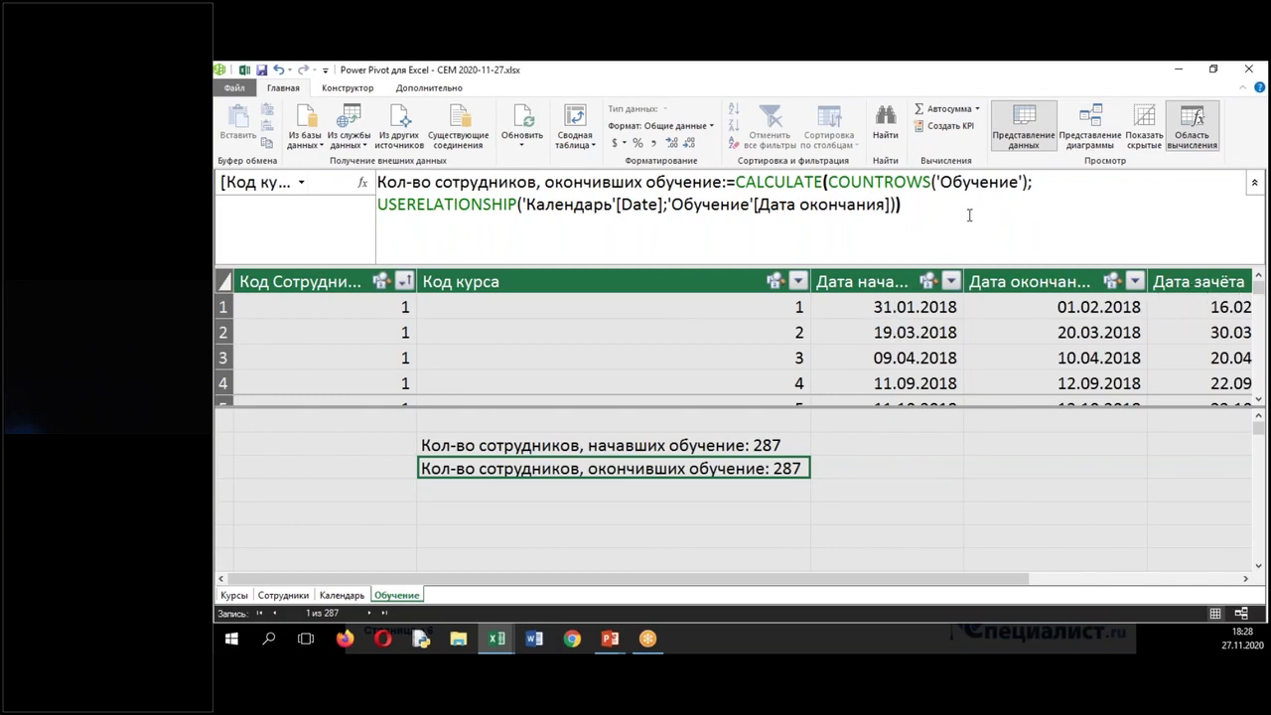
left_click_drag(962, 219, 273, 171)
key("ctrl+c")
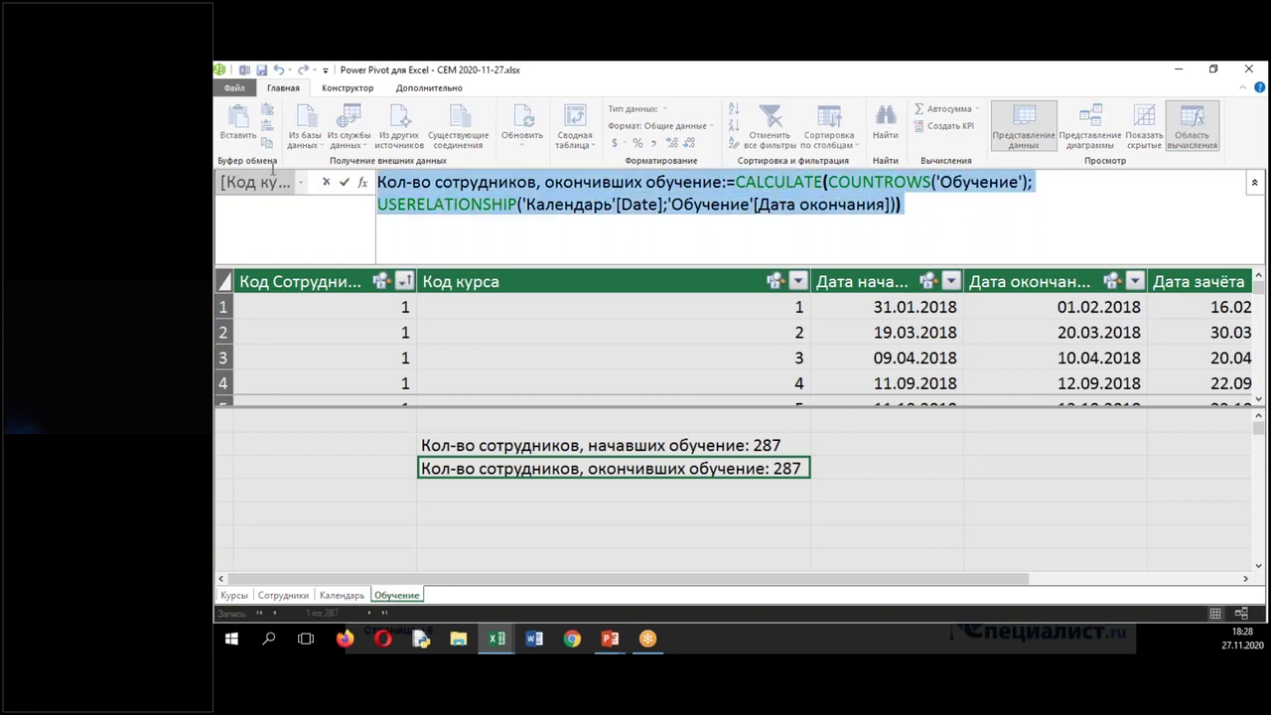
key("Escape")
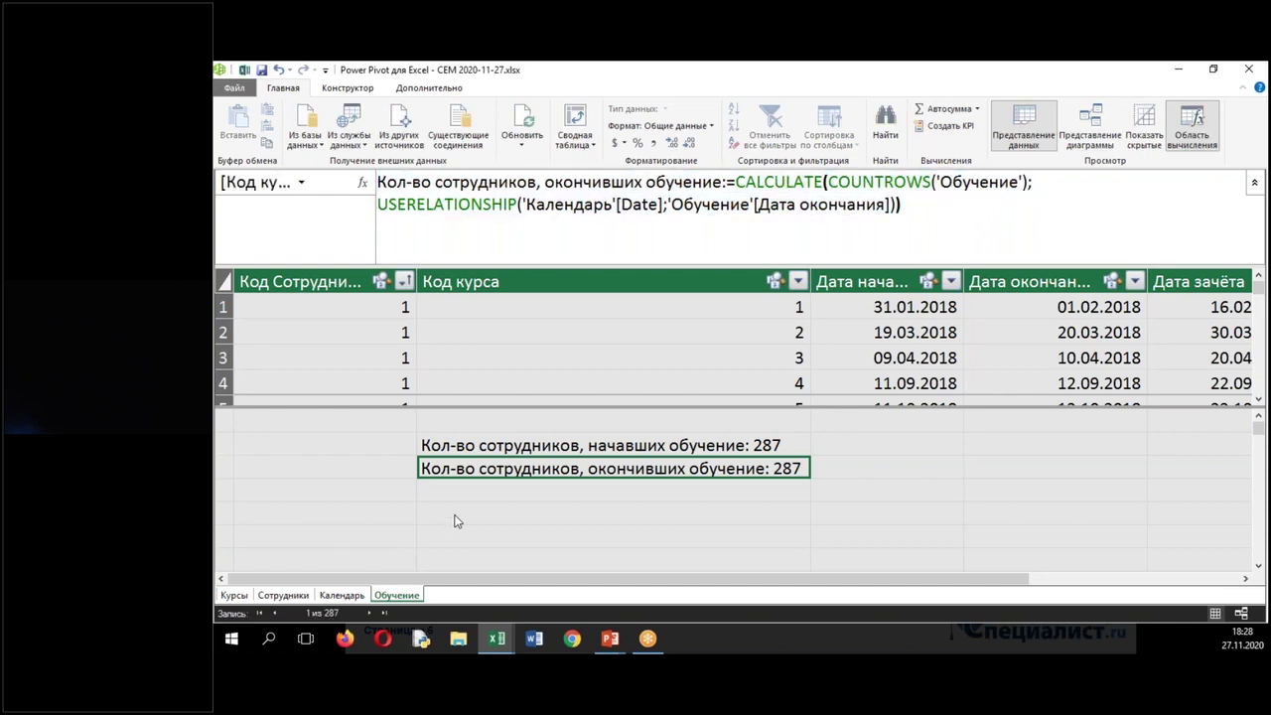
left_click(447, 489)
key("ctrl+v")
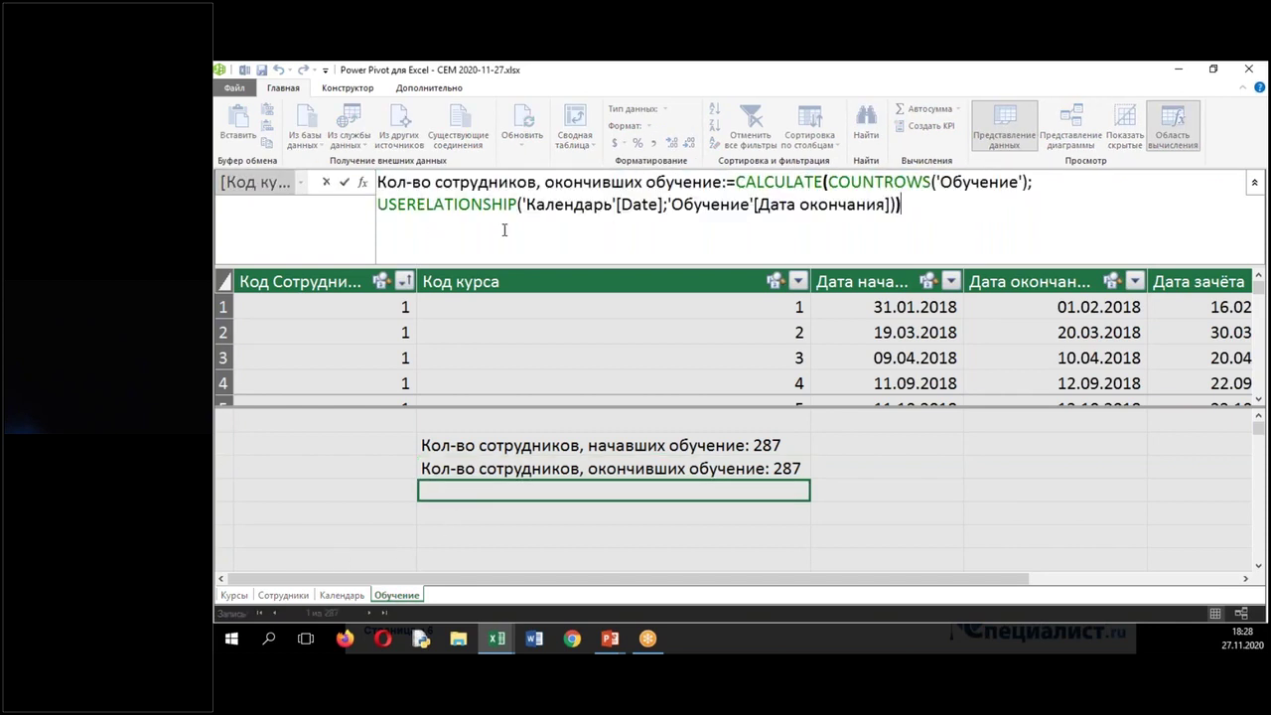
Rename the copied measure as Кол-во сотрудников, зачет.
left_click_drag(545, 182, 723, 180)
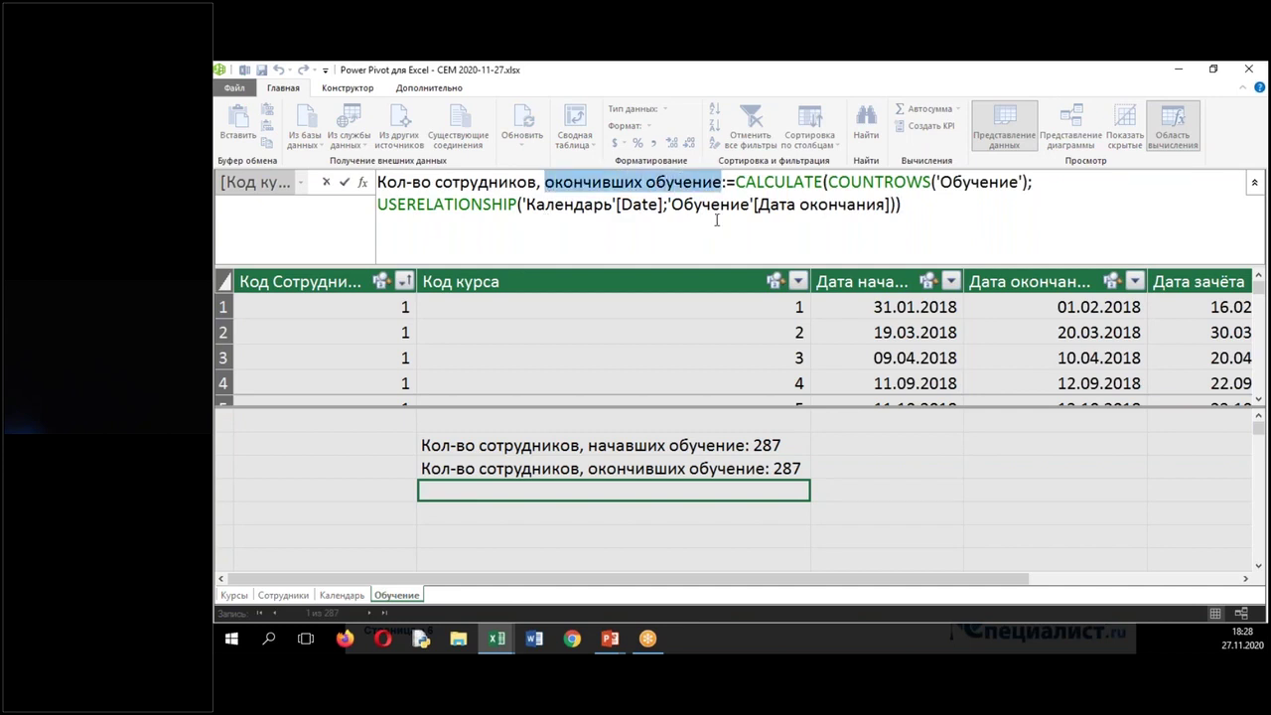
type("pfxtb")
key("BackSpace")
key("BackSpace")
key("BackSpace")
key("BackSpace")
key("BackSpace")
type("зачет")
Replace the second USERELATIONSHIP column in the зачет measure with 'Обучение'[Дата зачёта] and commit the formula.
key("Right")
key("Right")
key("Right")
key("Right")
key("Right")
key("Right")
key("Right")
key("Right")
key("Right")
key("Right")
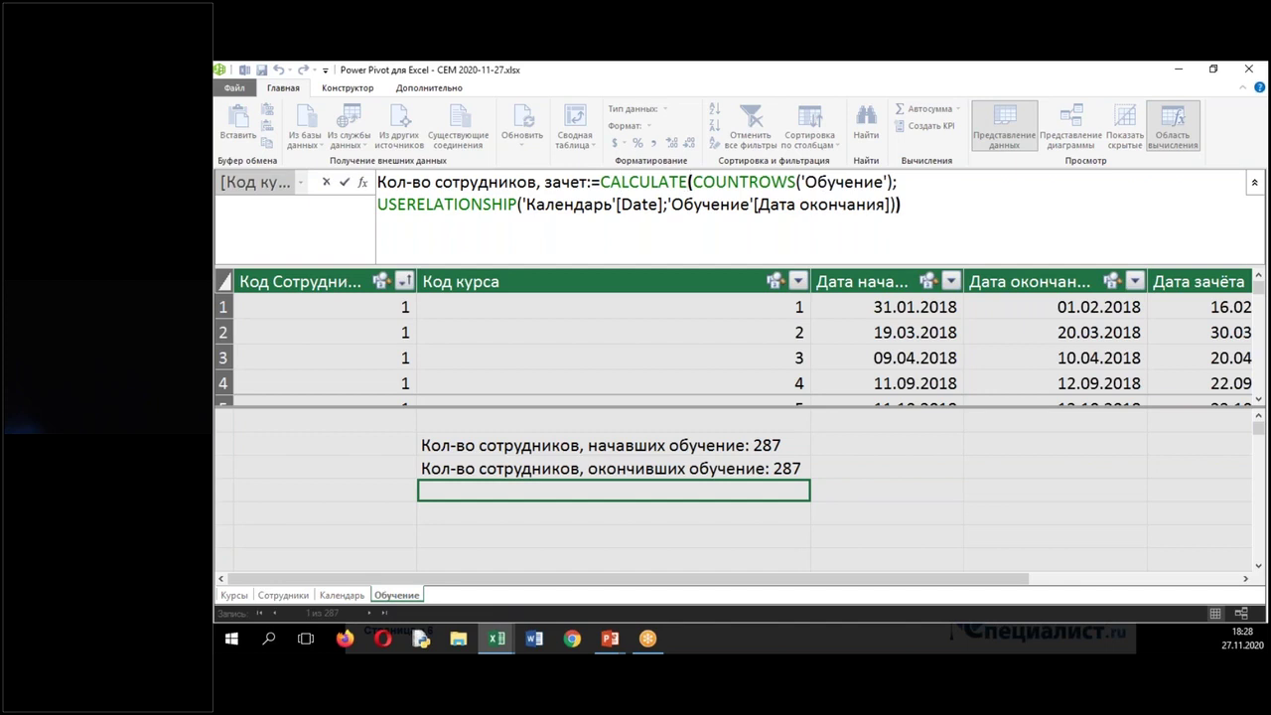
key("Right")
key("Right")
key("Right")
key("Right")
key("Right")
key("Right")
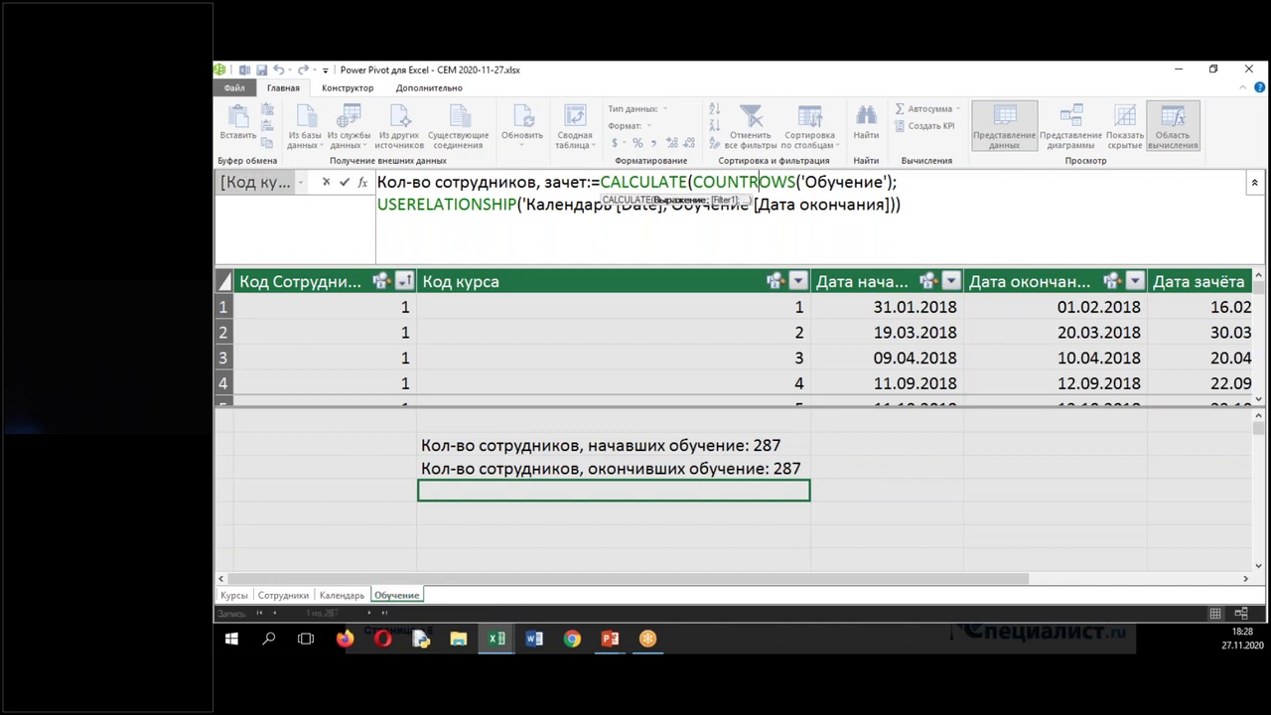
key("Right")
key("Right")
key("Right")
key("Right")
key("Right")
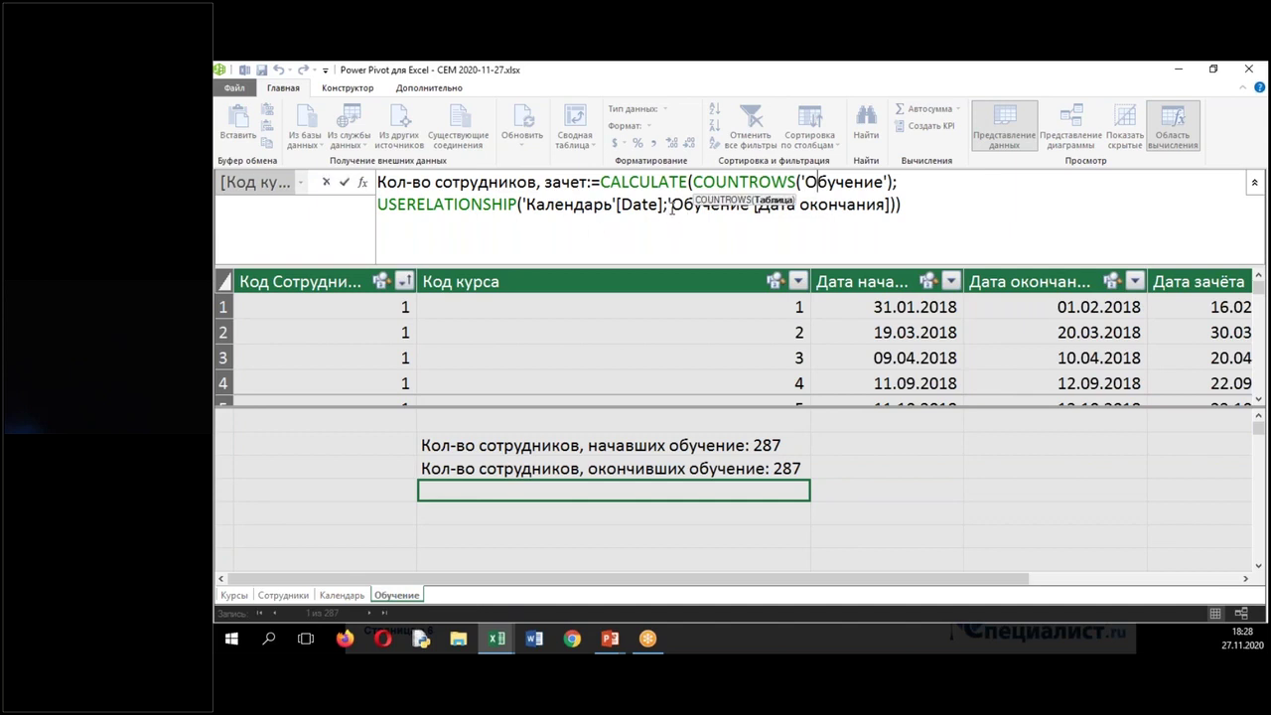
left_click(670, 205)
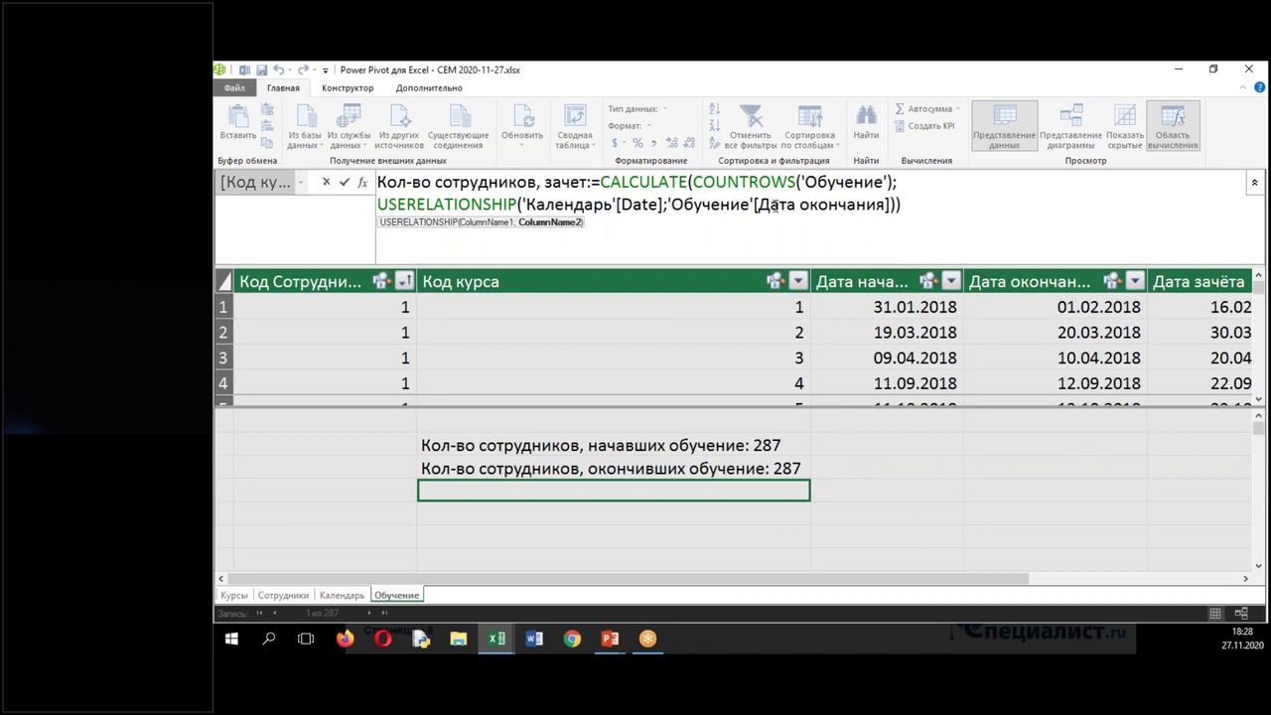
left_click(754, 204)
key("Delete")
key("Delete")
key("Delete")
key("Delete")
key("Delete")
key("Delete")
key("Delete")
key("Delete")
key("Delete")
key("Delete")
key("Delete")
key("Delete")
key("Delete")
key("Delete")
key("Delete")
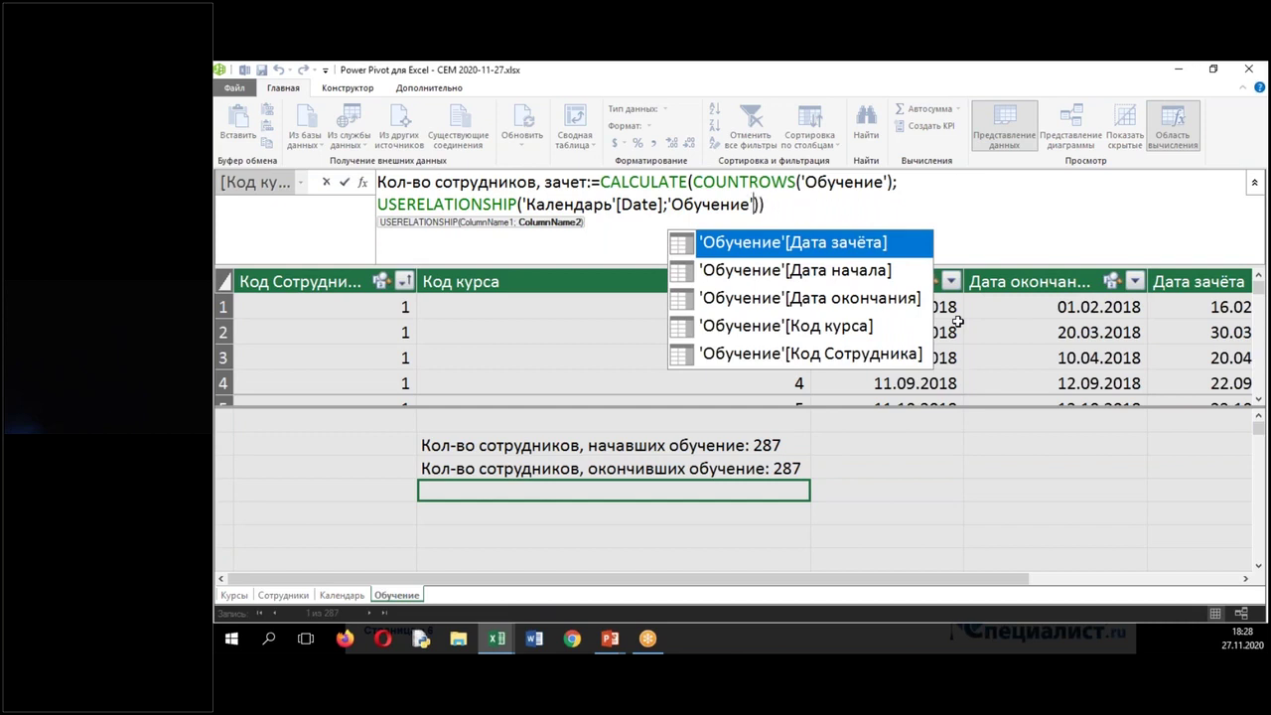
key("Tab")
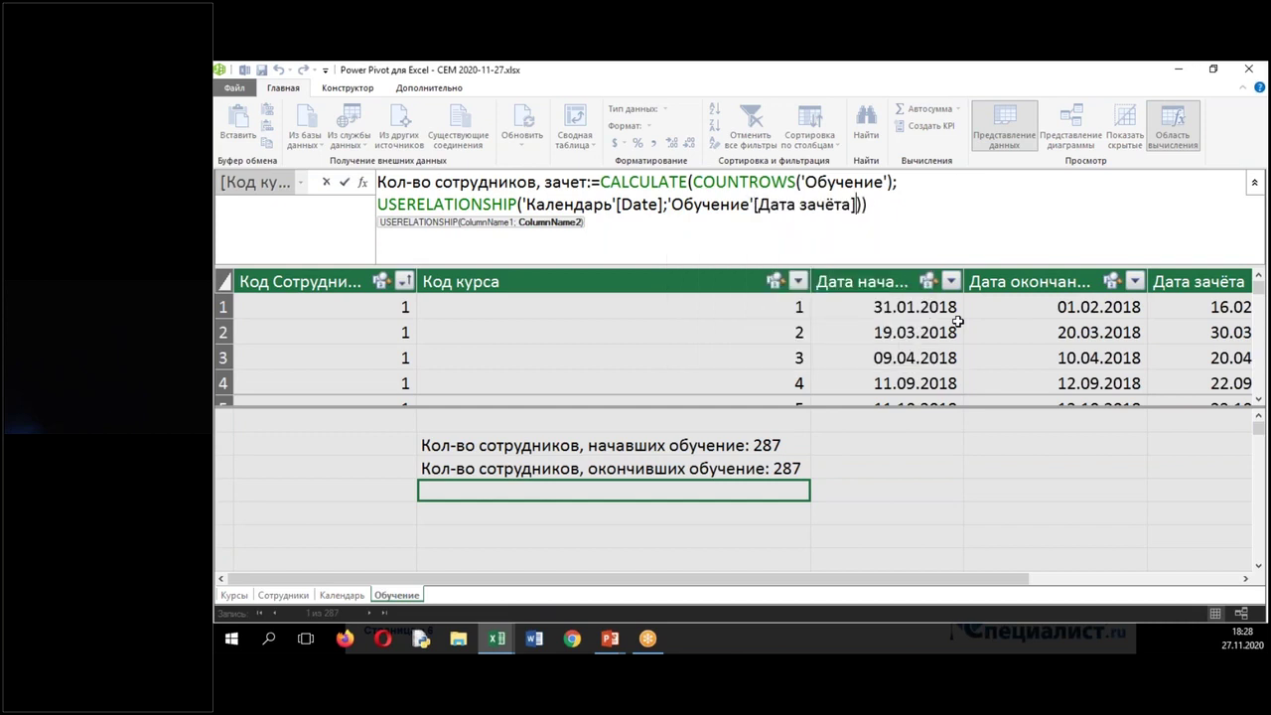
key("Return")
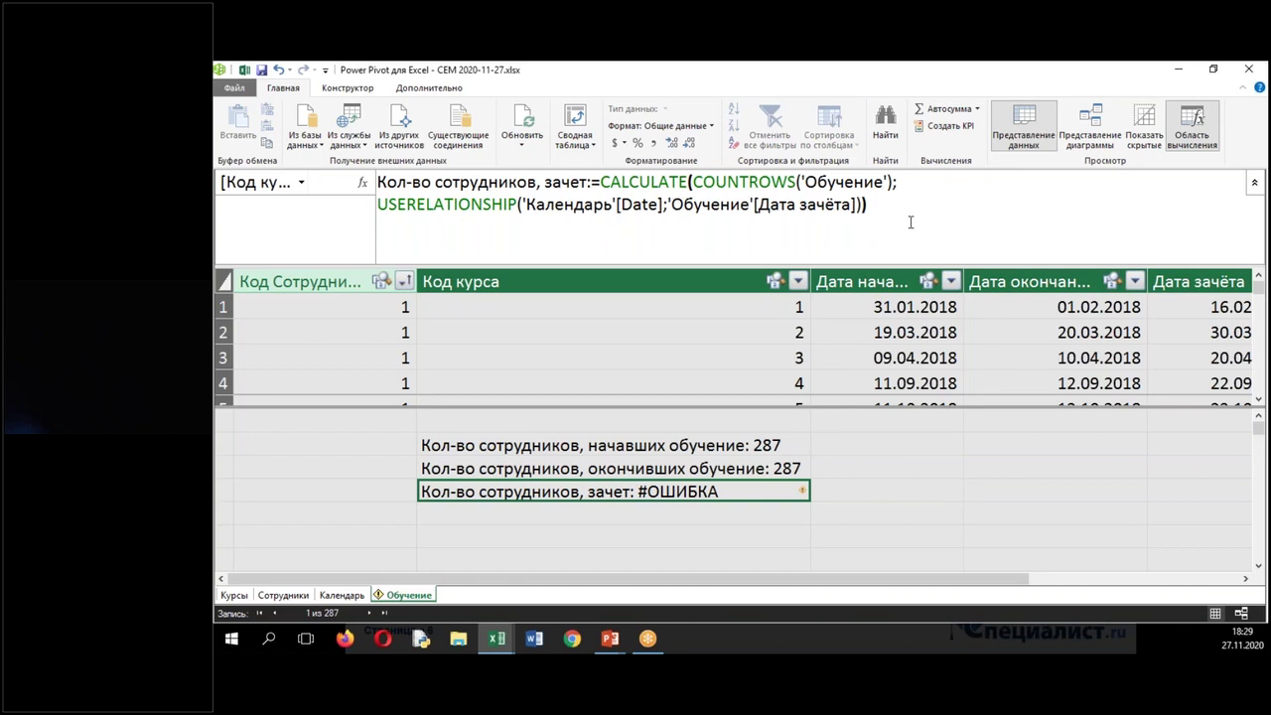
Read the error description attached to the зачет measure.
mouse_move(805, 491)
left_click(808, 491)
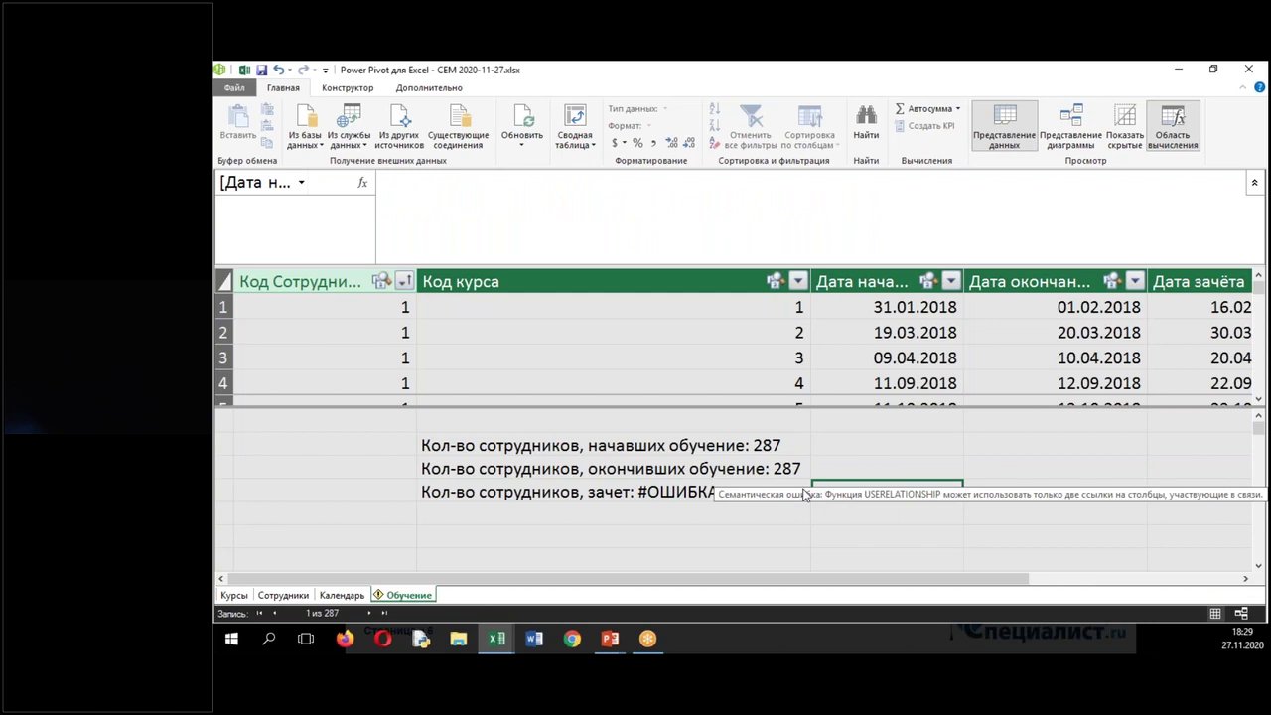
mouse_move(805, 494)
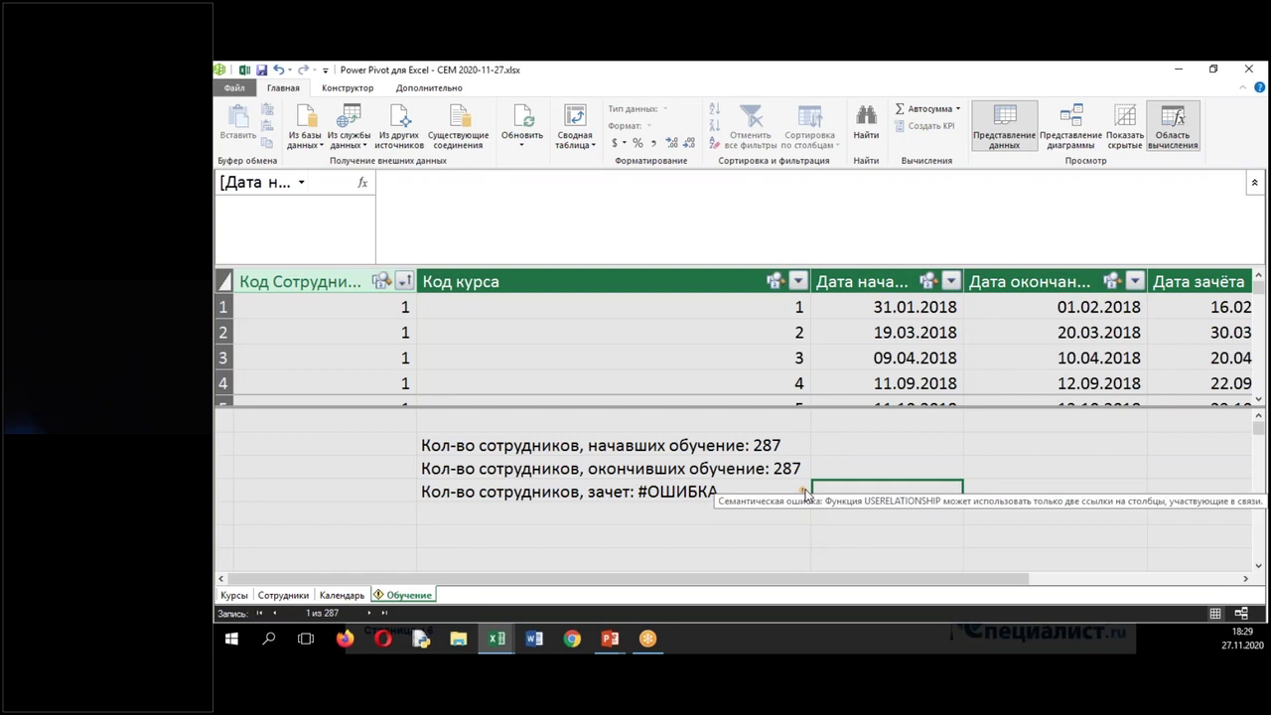
Create a relationship from Date in Календарь to Дата зачёта in Обучение in the diagram, and return to the data view.
left_click(1071, 143)
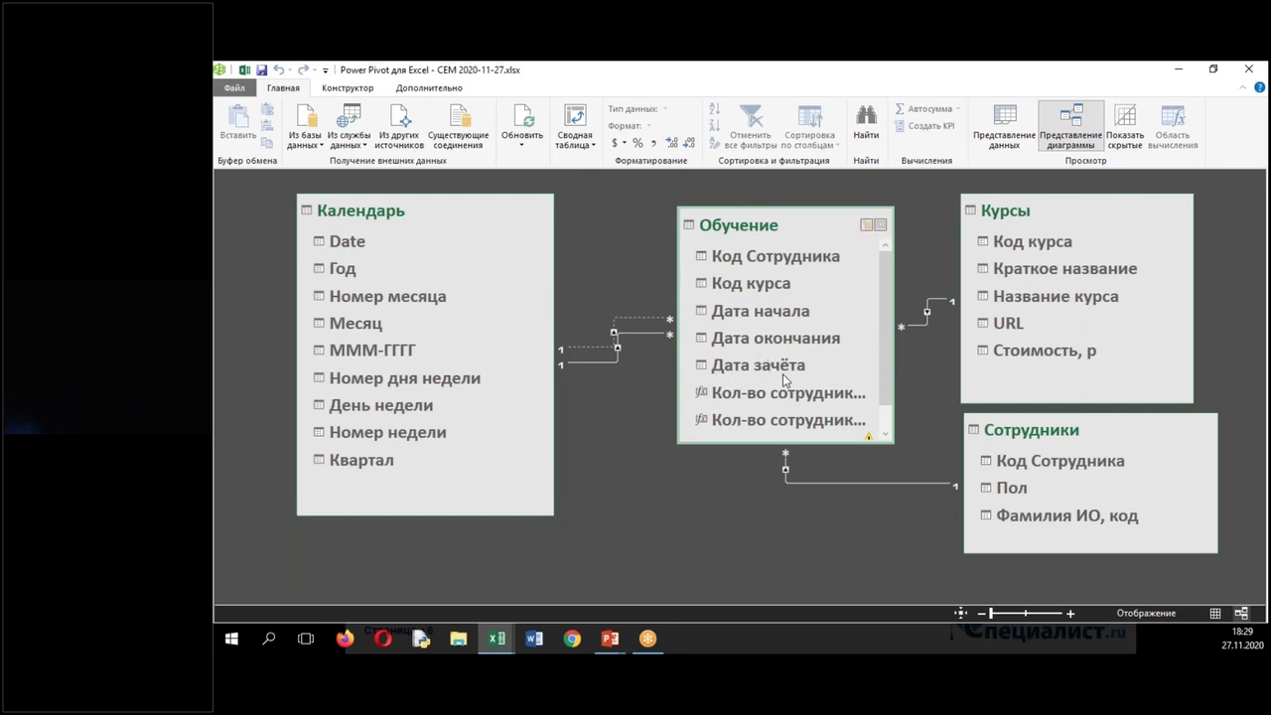
left_click_drag(357, 245, 730, 375)
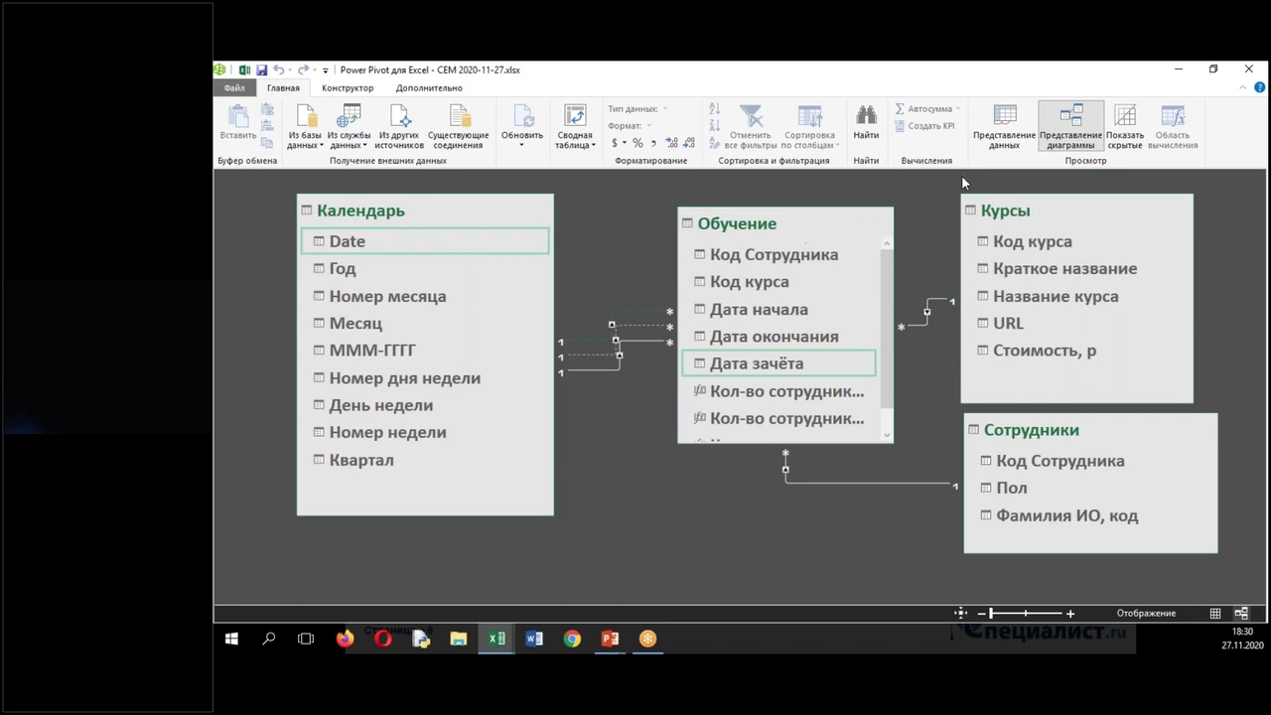
left_click(1004, 127)
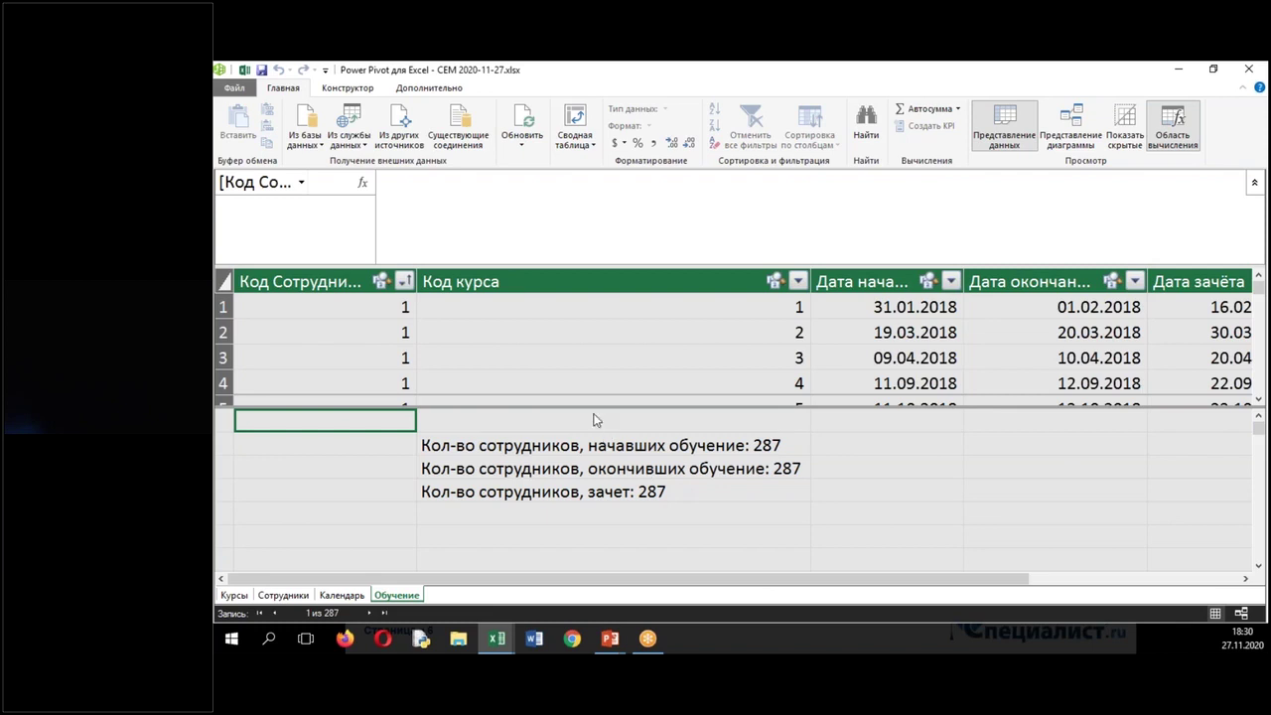
Switch to the Excel workbook and add the Кол-во сотрудников, зачет measure to the pivot table.
mouse_move(513, 646)
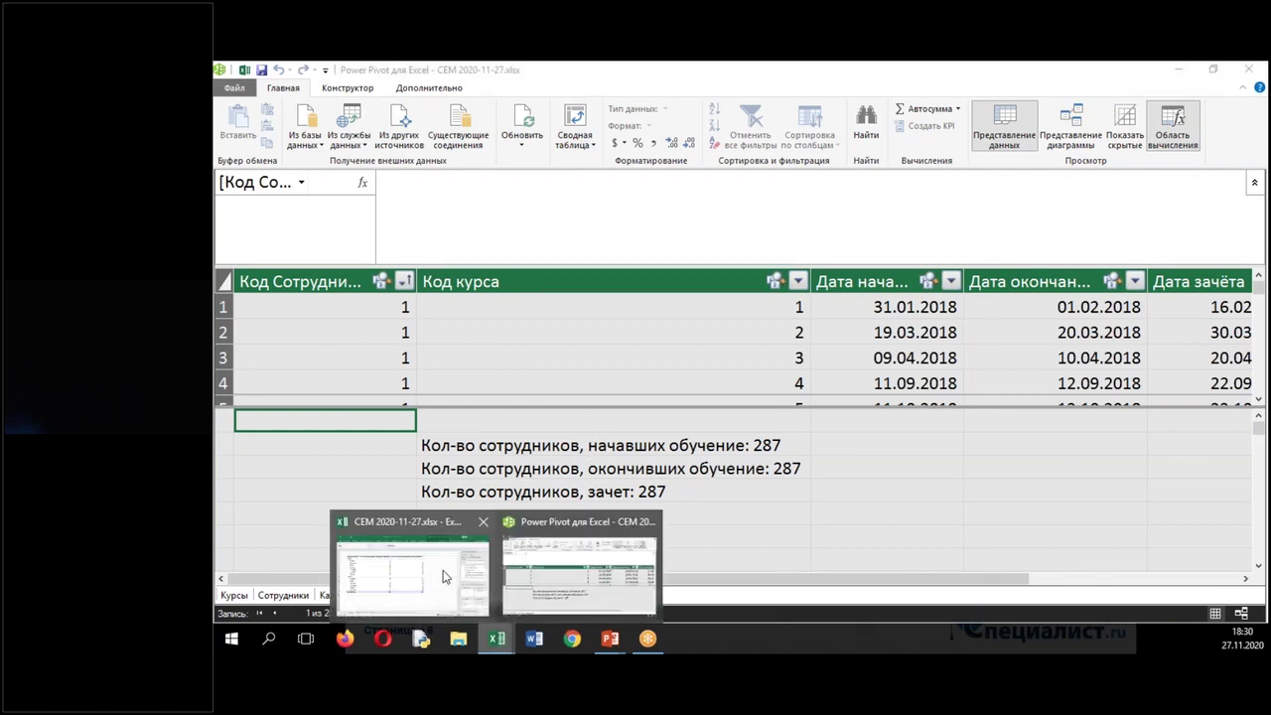
left_click(447, 575)
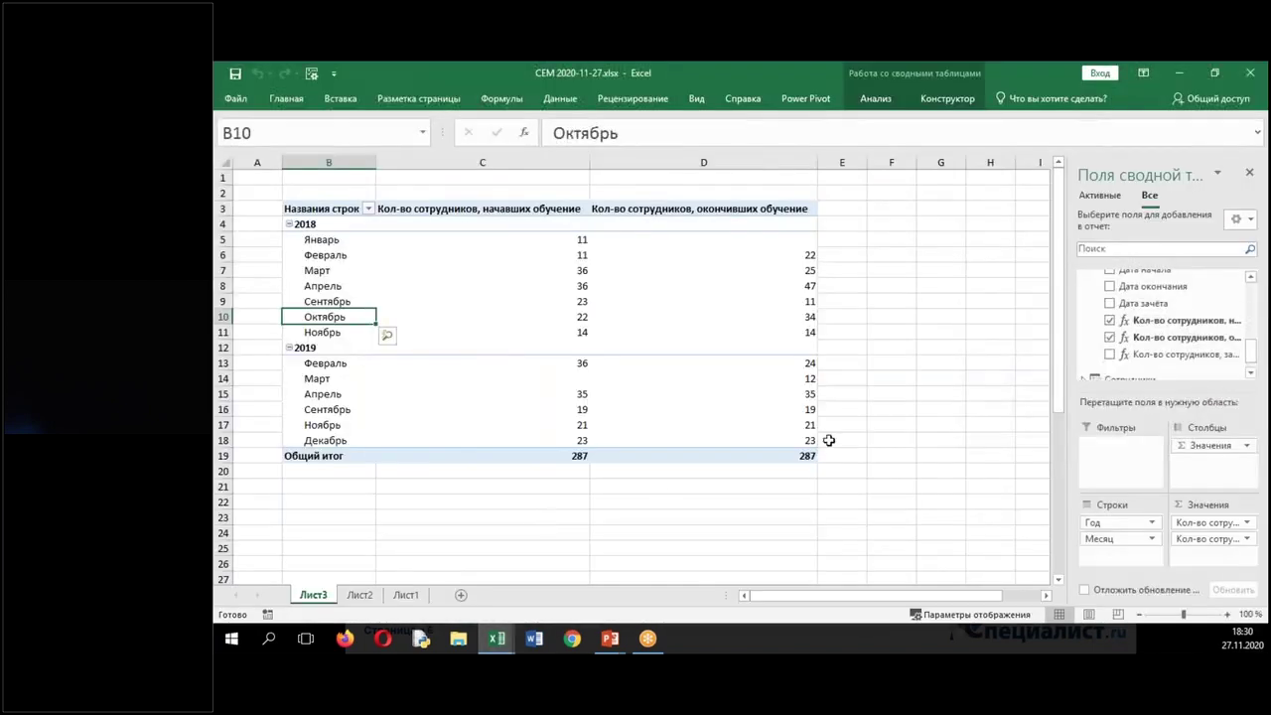
left_click(1109, 354)
mouse_move(916, 452)
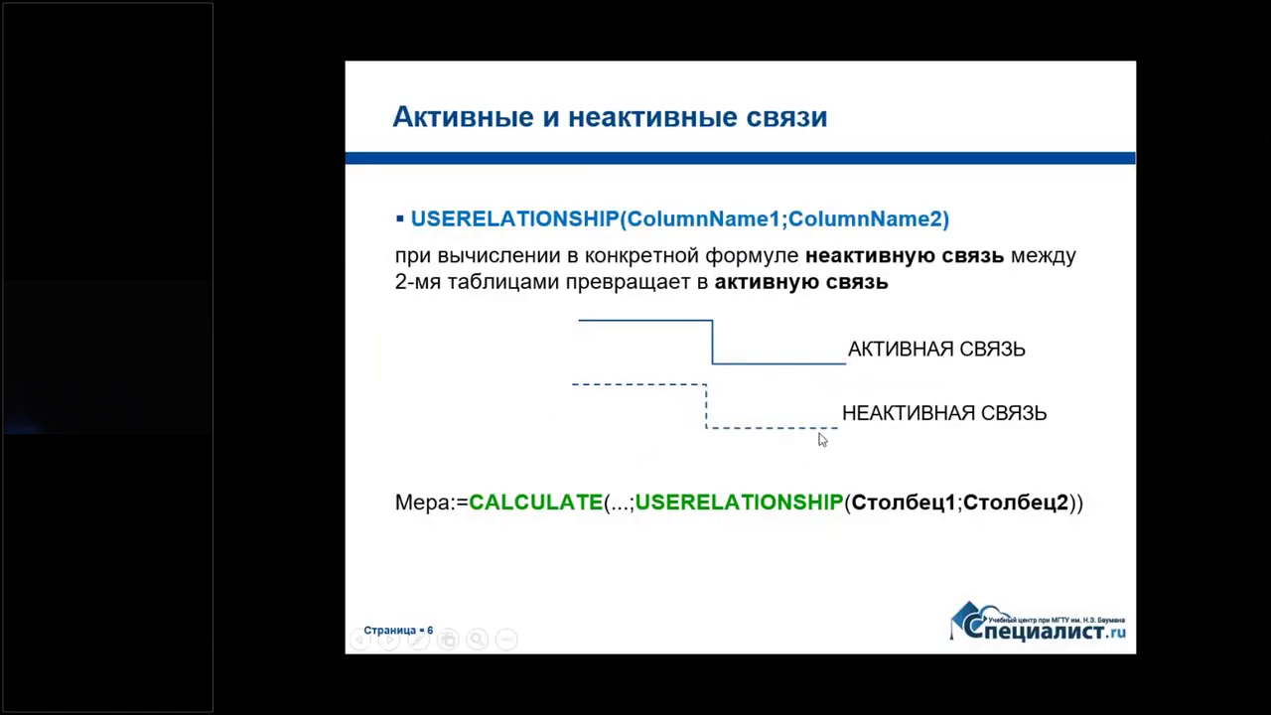
left_click(850, 446)
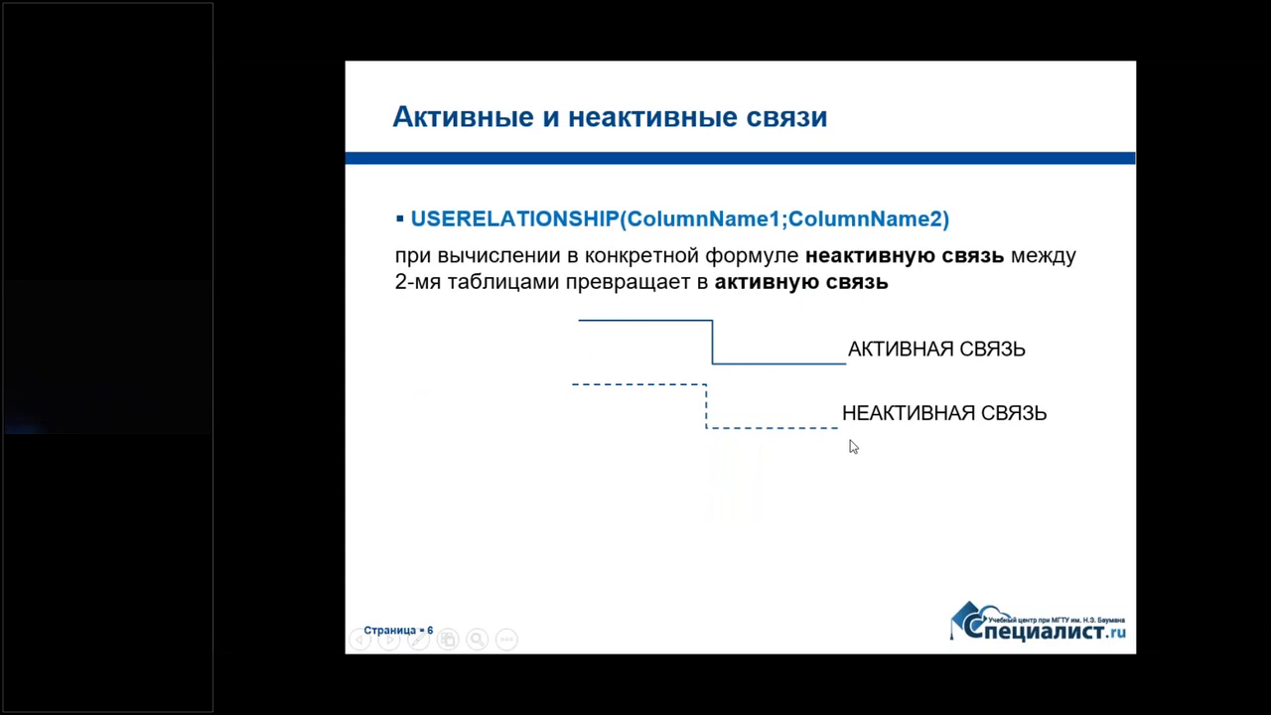
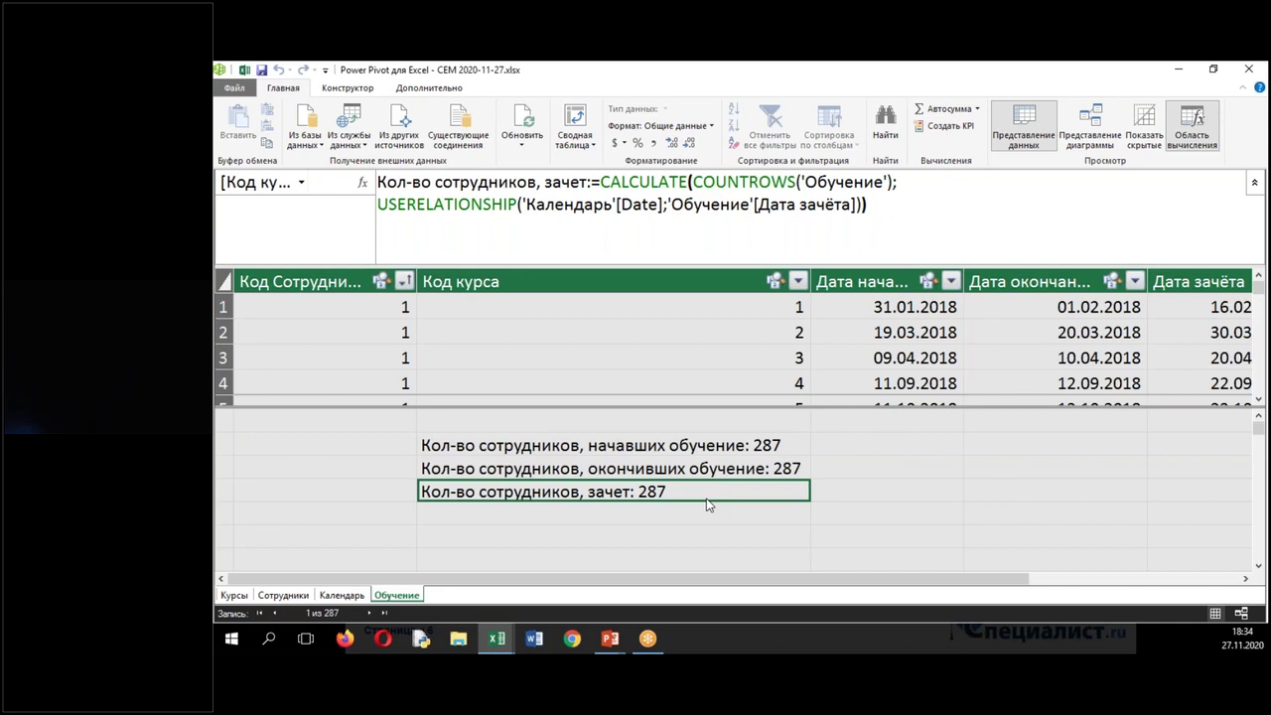
Inspect the settings of the Дата окончания and Дата начала relationships between Календарь and Обучение in the diagram view, cancelling each dialog.
left_click(1089, 129)
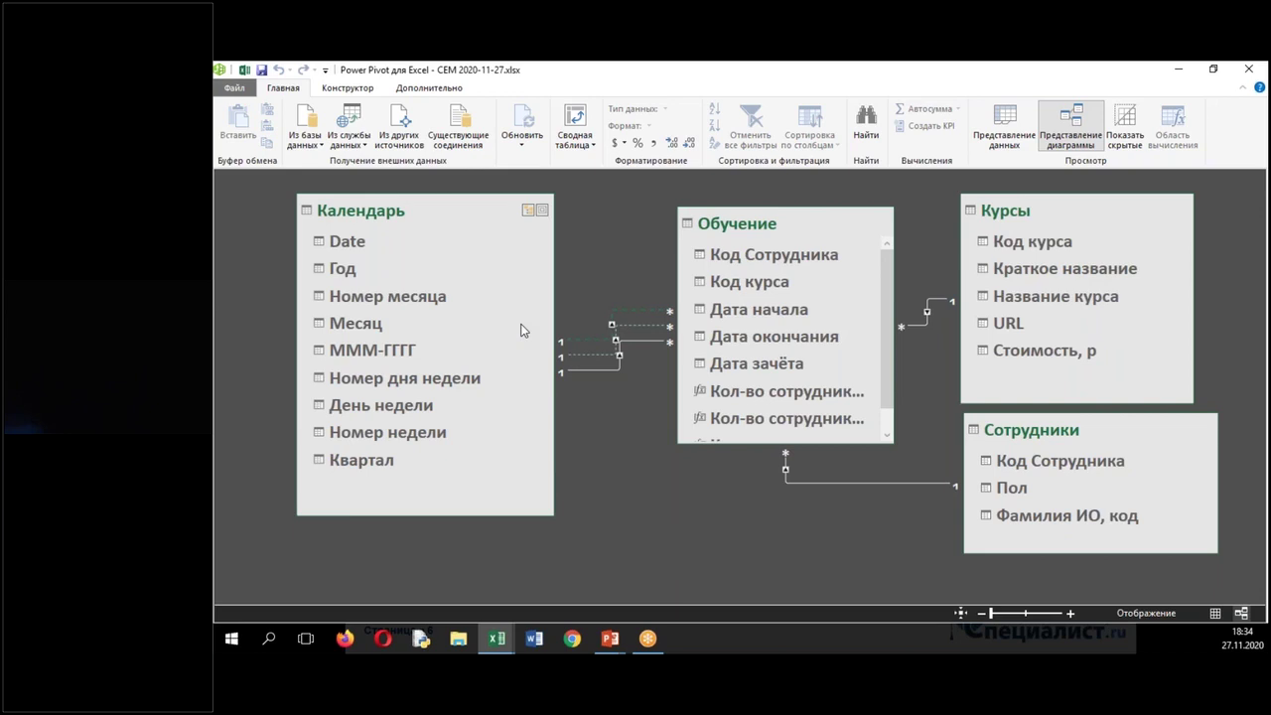
left_click(618, 357)
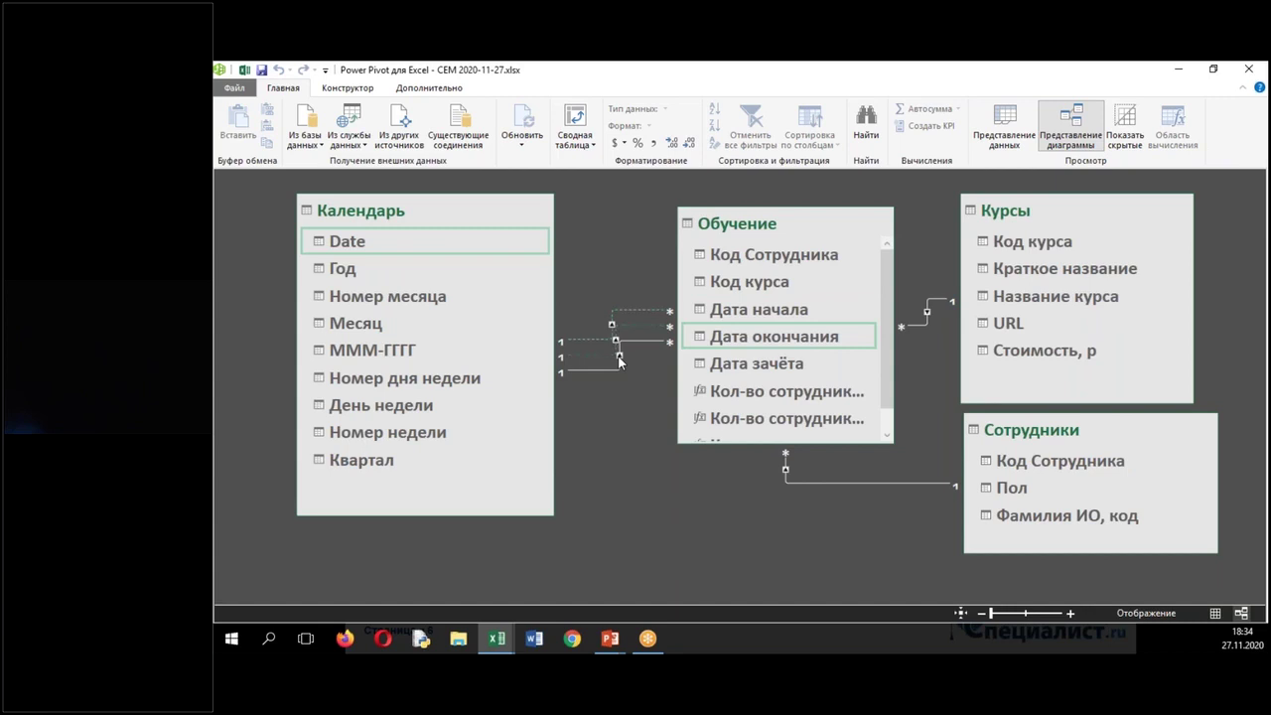
double_click(618, 359)
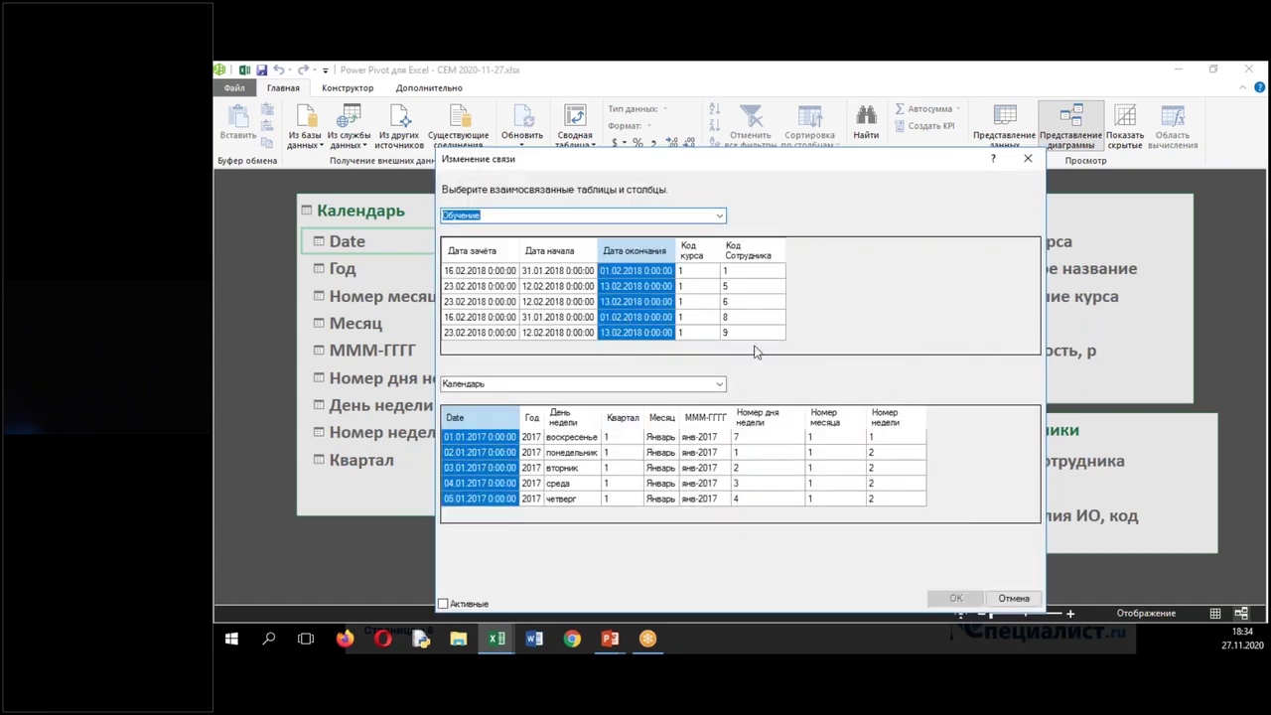
left_click(1016, 600)
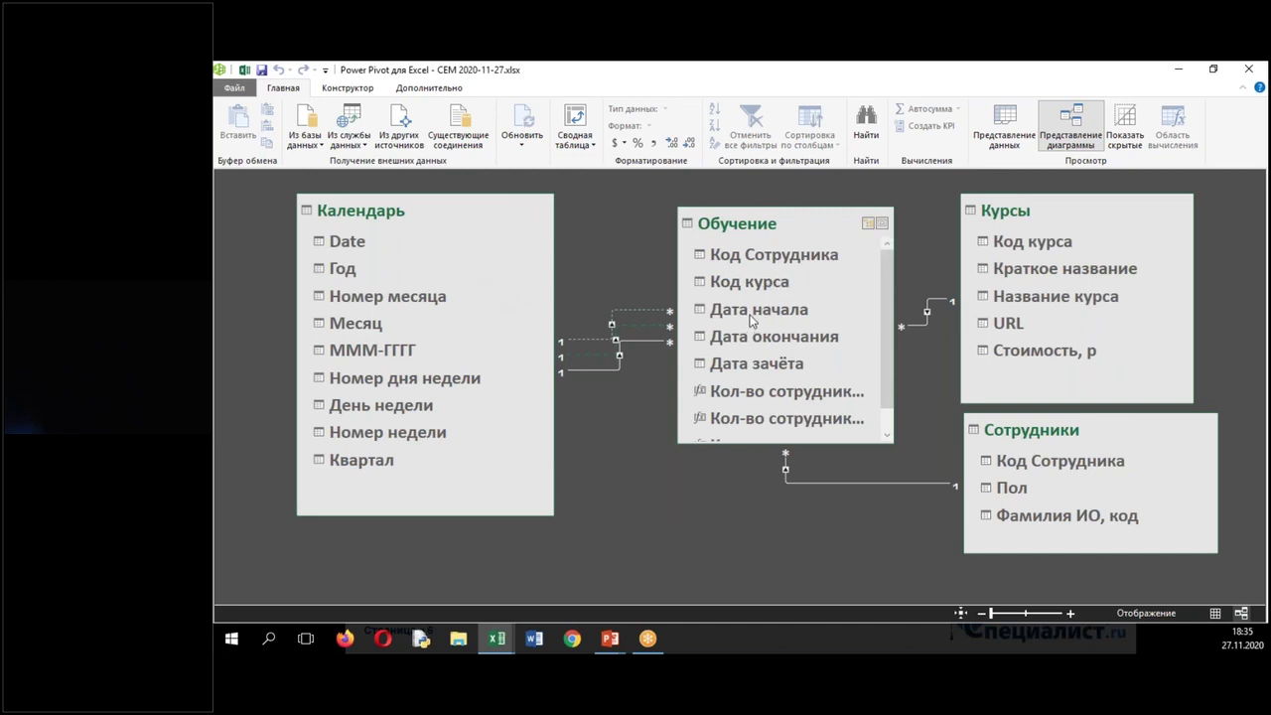
double_click(632, 342)
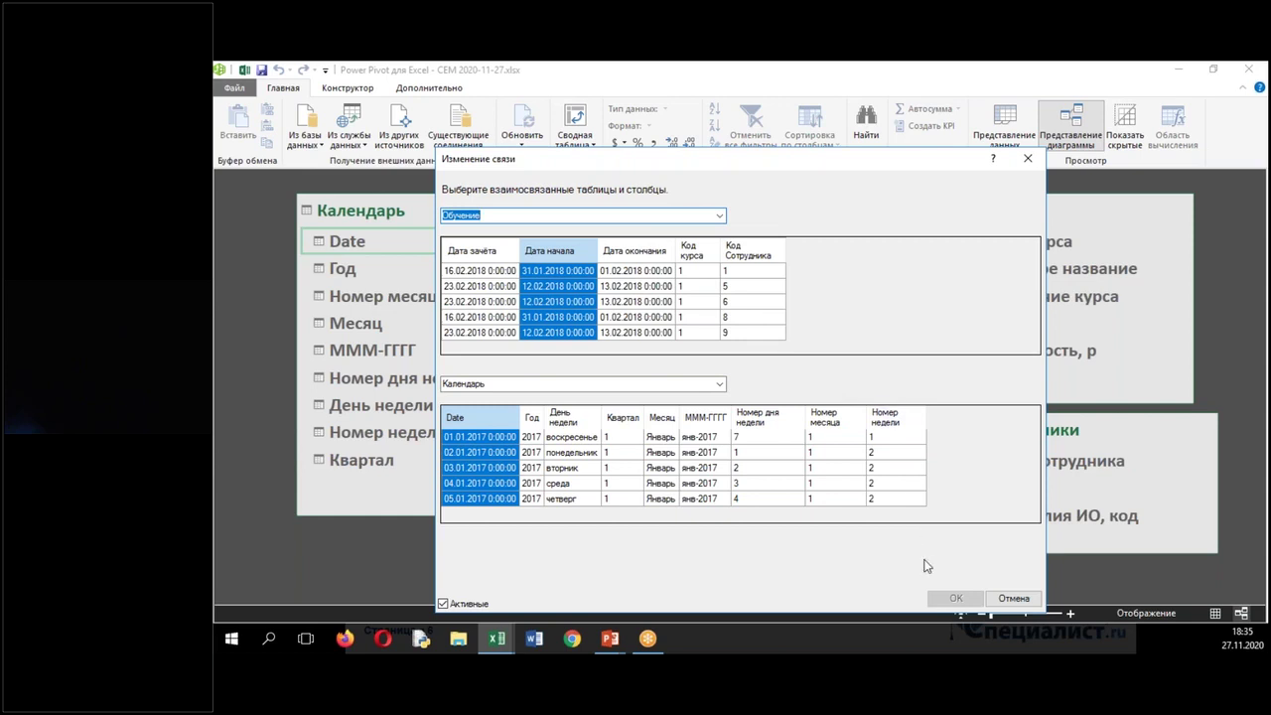
left_click(1022, 603)
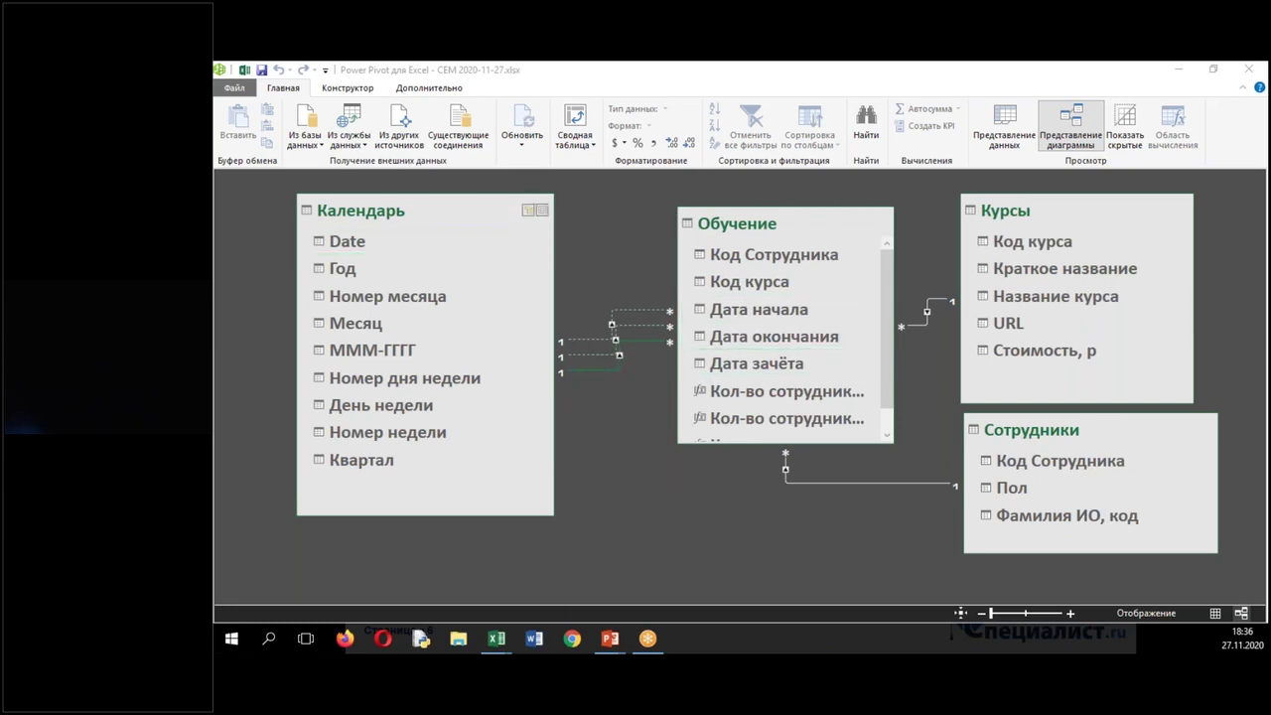
Open the relationship management list and sort it by the Активно column so that active relationships come first.
left_click(343, 89)
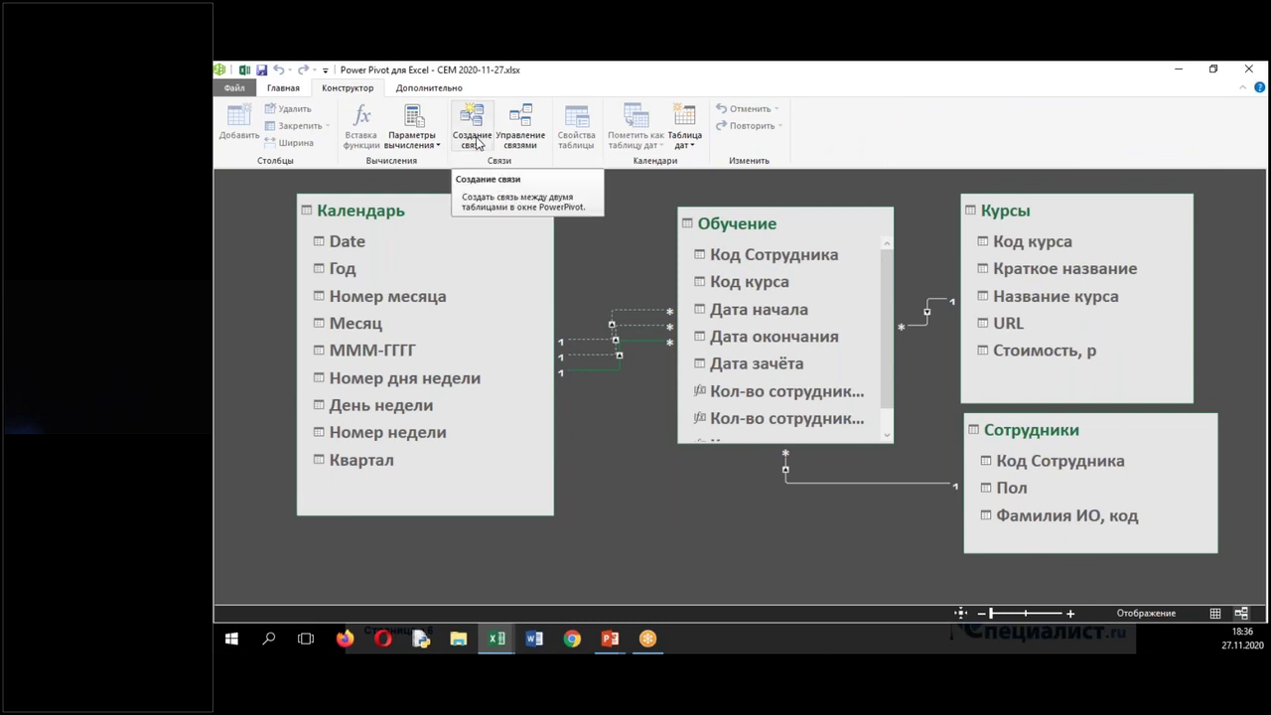
left_click(518, 146)
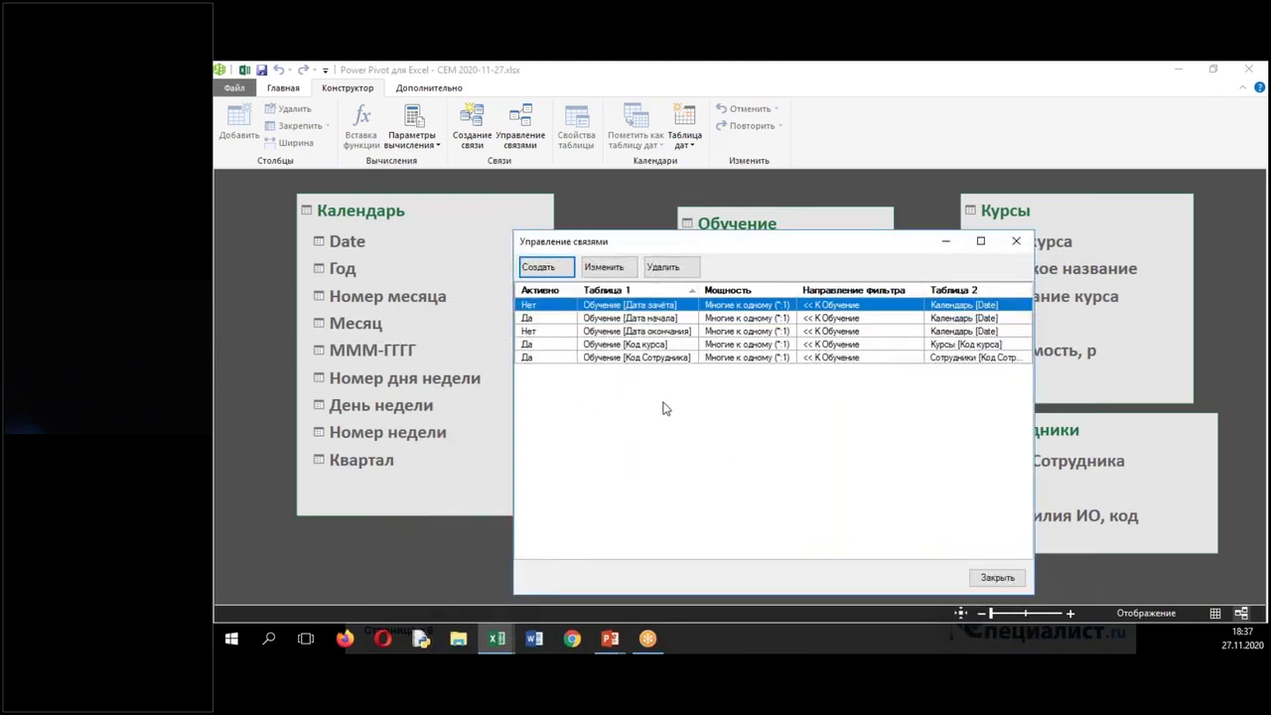
left_click(562, 292)
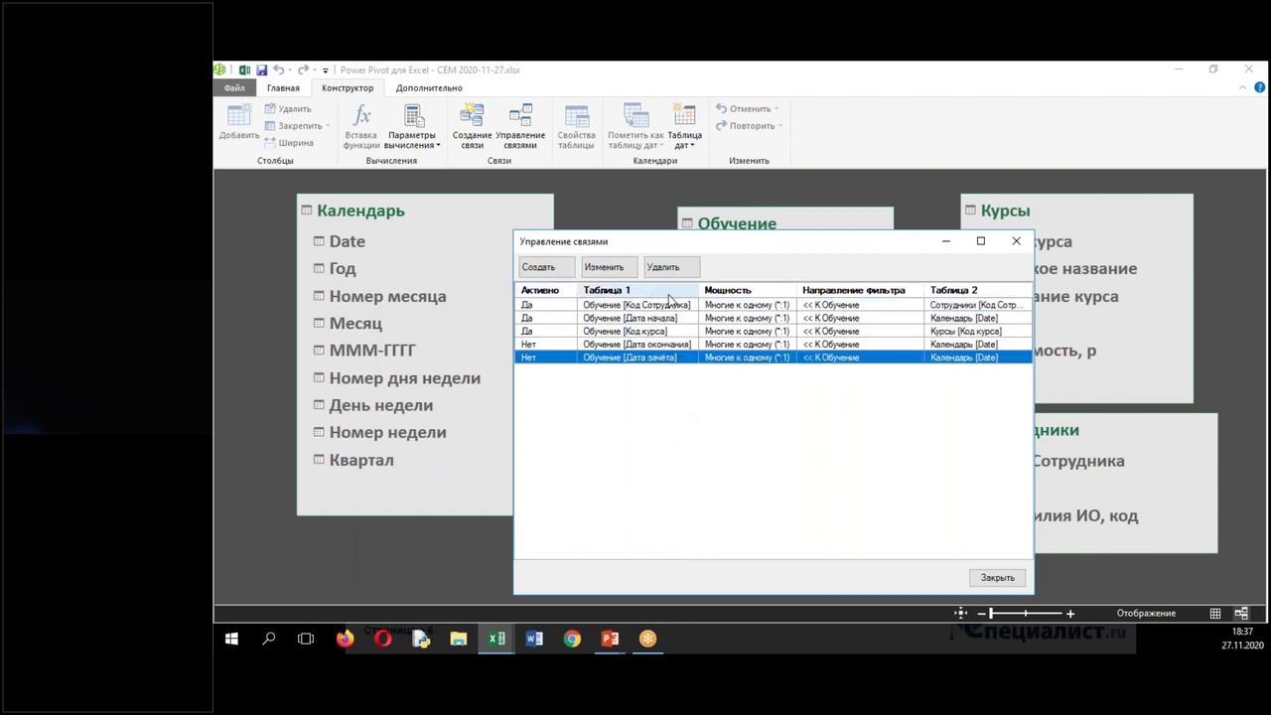
left_click(556, 291)
left_click(556, 290)
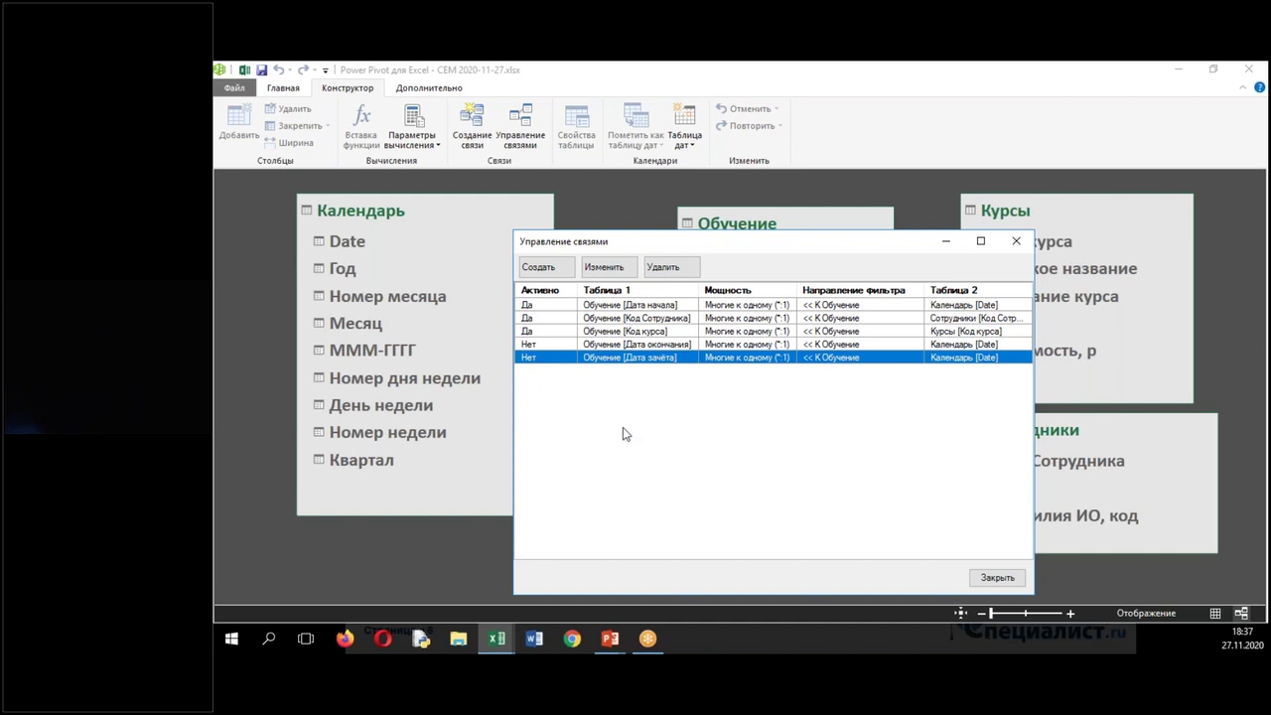
Inspect the settings of the Обучение [Дата зачёта] relationship without changing them, and close the relationship list.
double_click(681, 360)
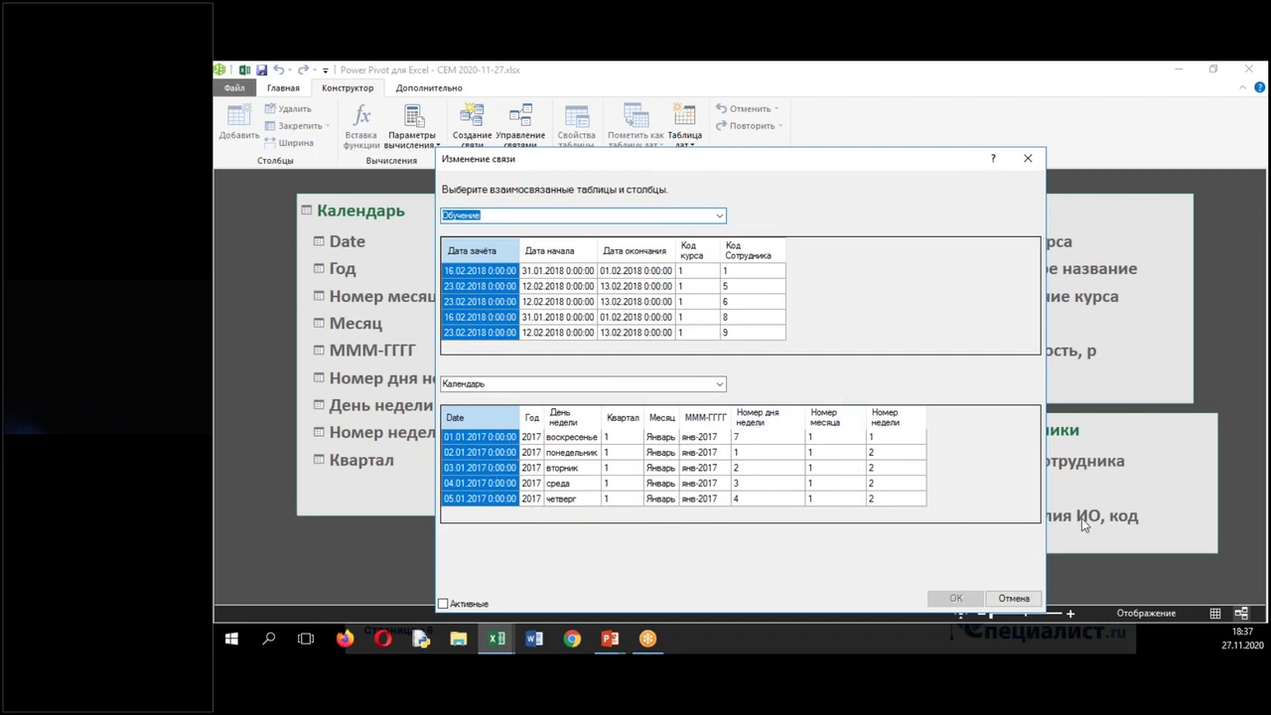
left_click(1012, 598)
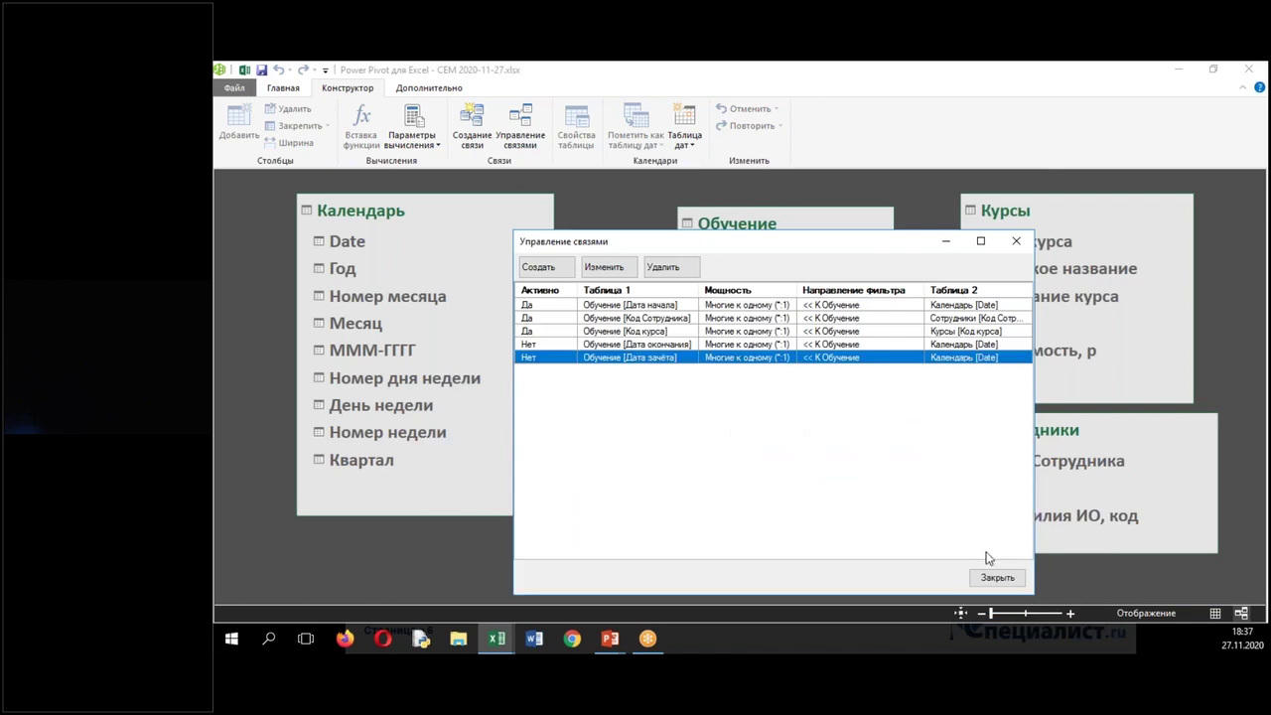
left_click(988, 583)
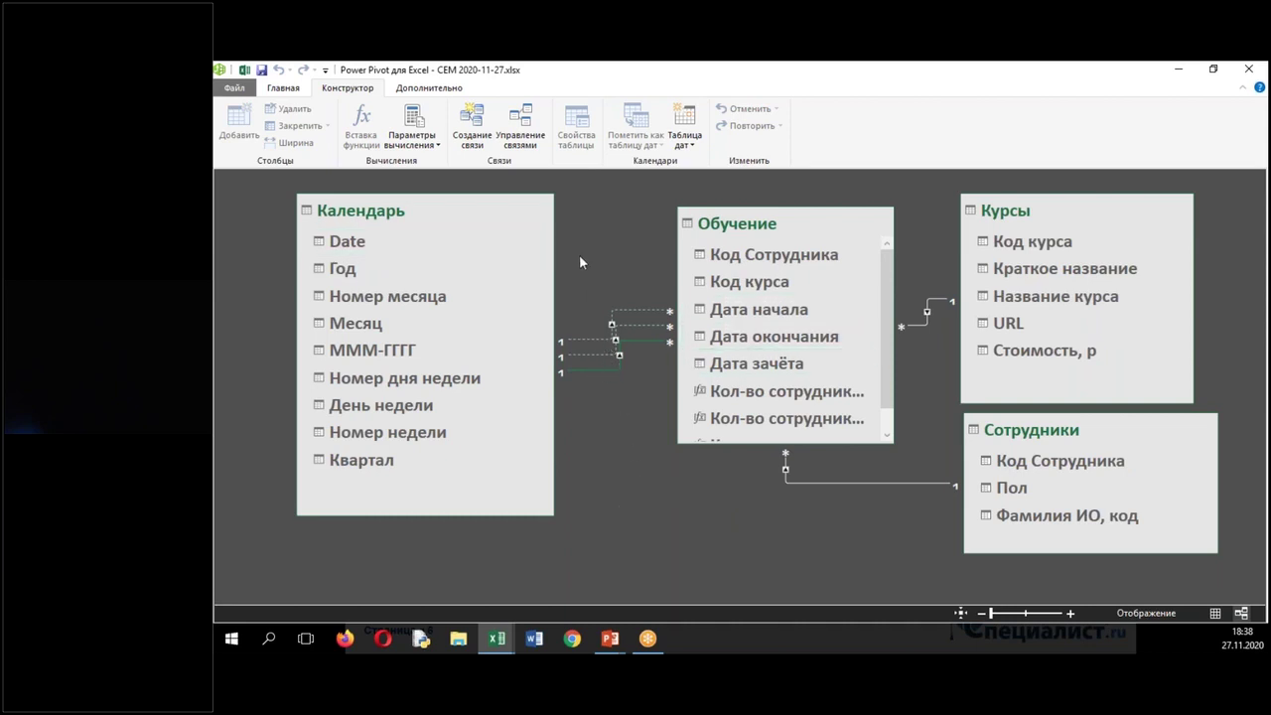
Go from the diagram to the Обучение table's data view and review the formulas of its three Кол-во сотрудников measures.
right_click(753, 231)
left_click(800, 376)
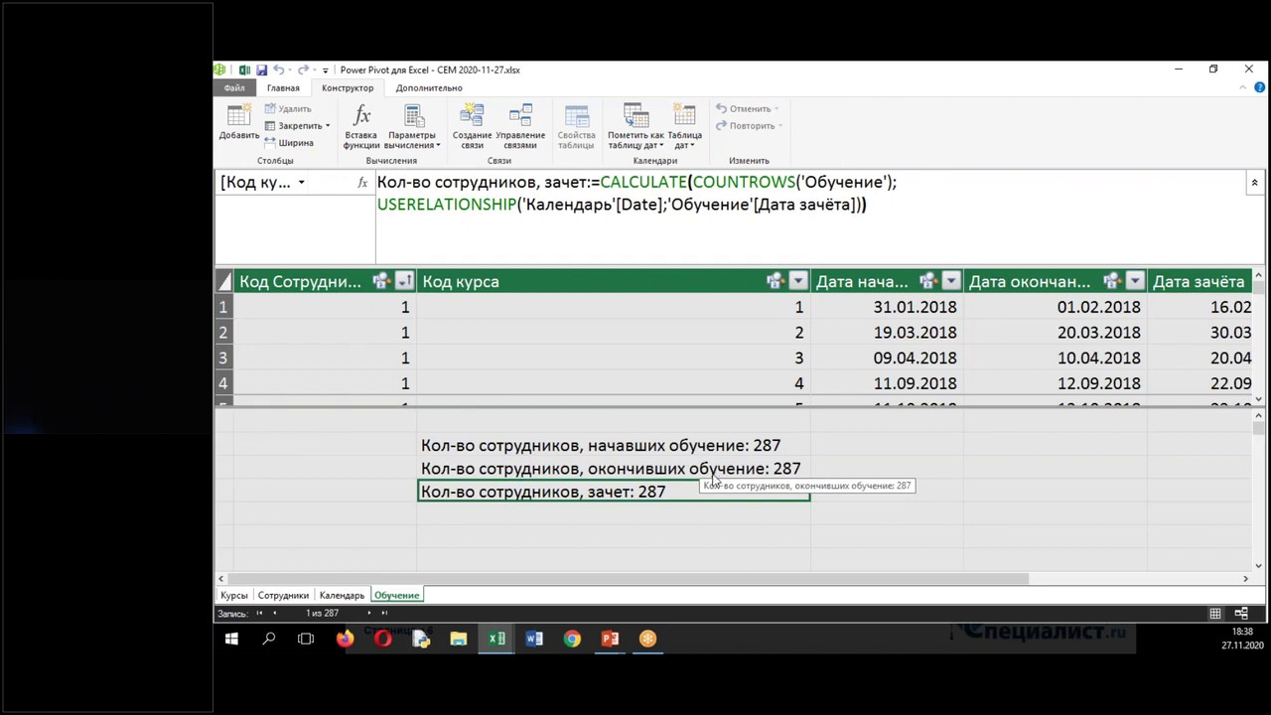
left_click(711, 472)
left_click(712, 449)
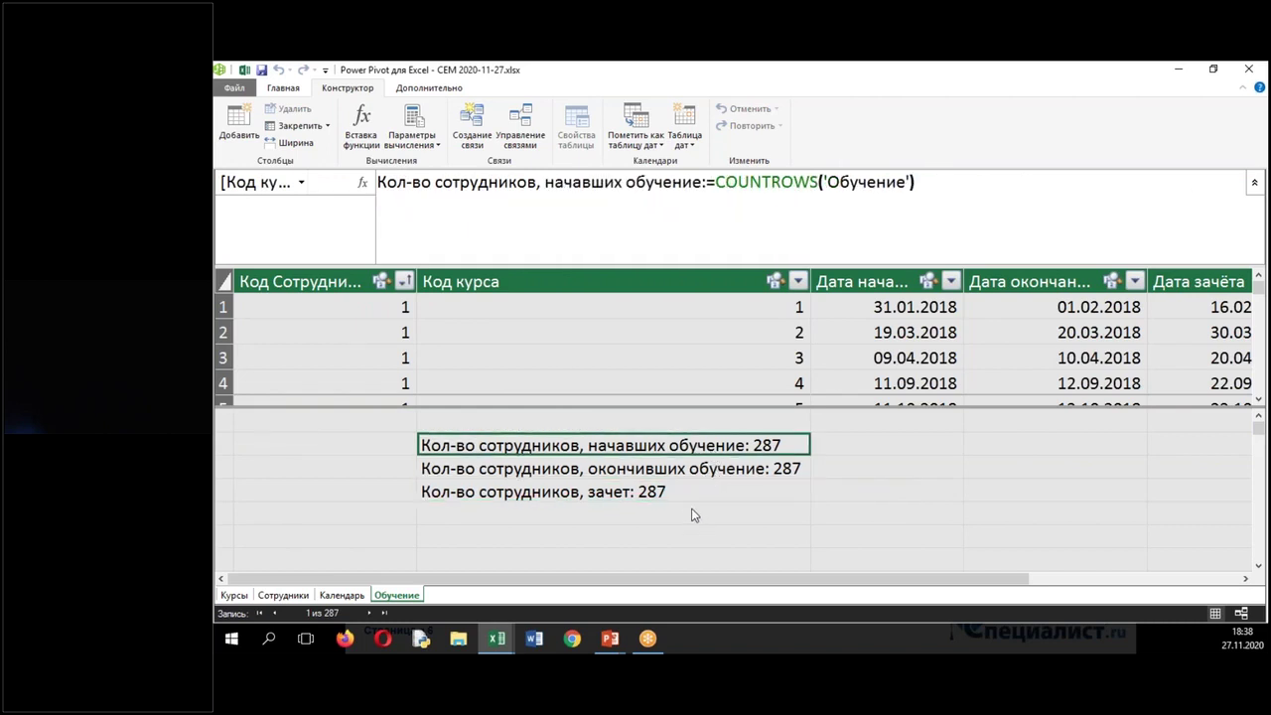
left_click(686, 493)
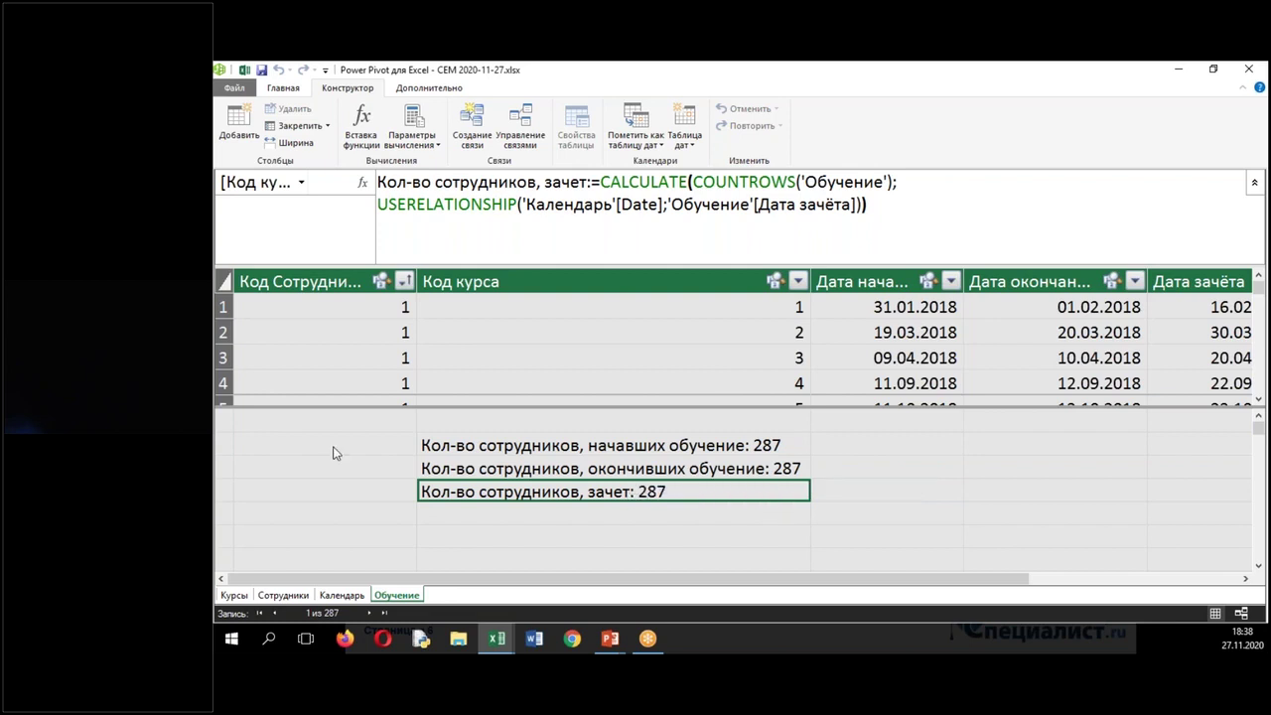
Switch to the PowerPoint slide show and advance past the USERELATIONSHIP slide.
key("alt+Tab")
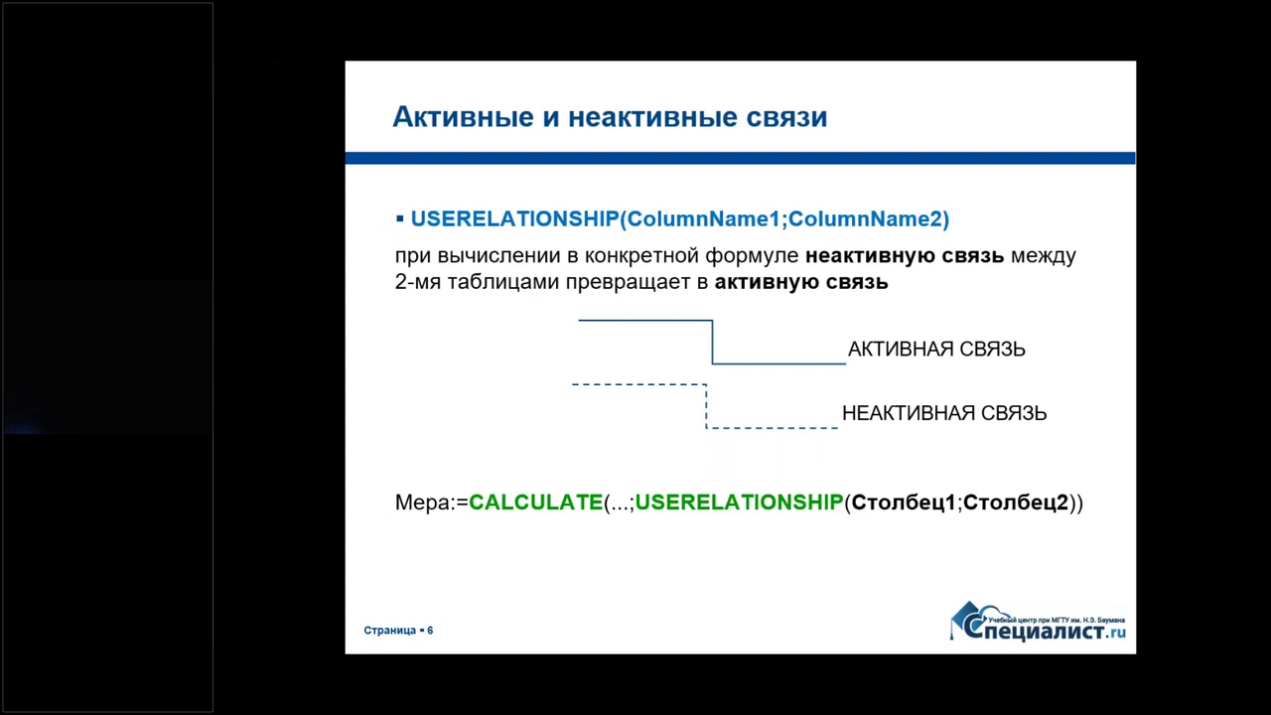
key("Right")
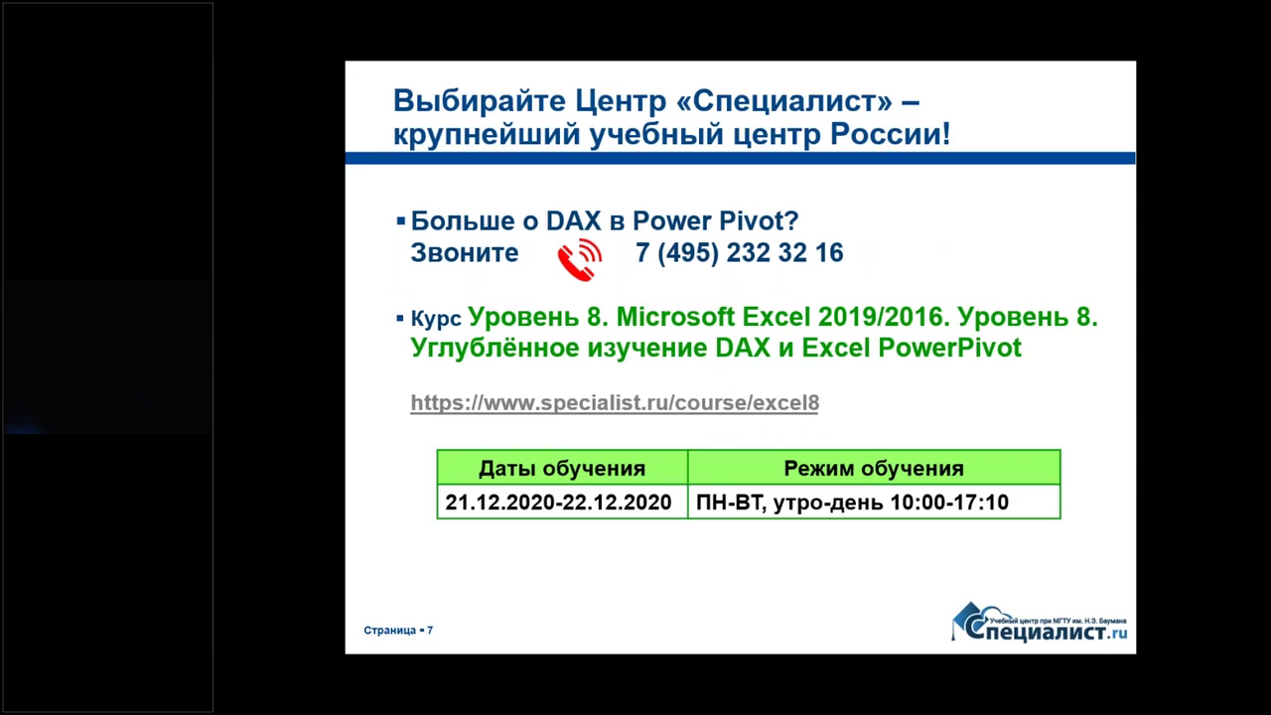